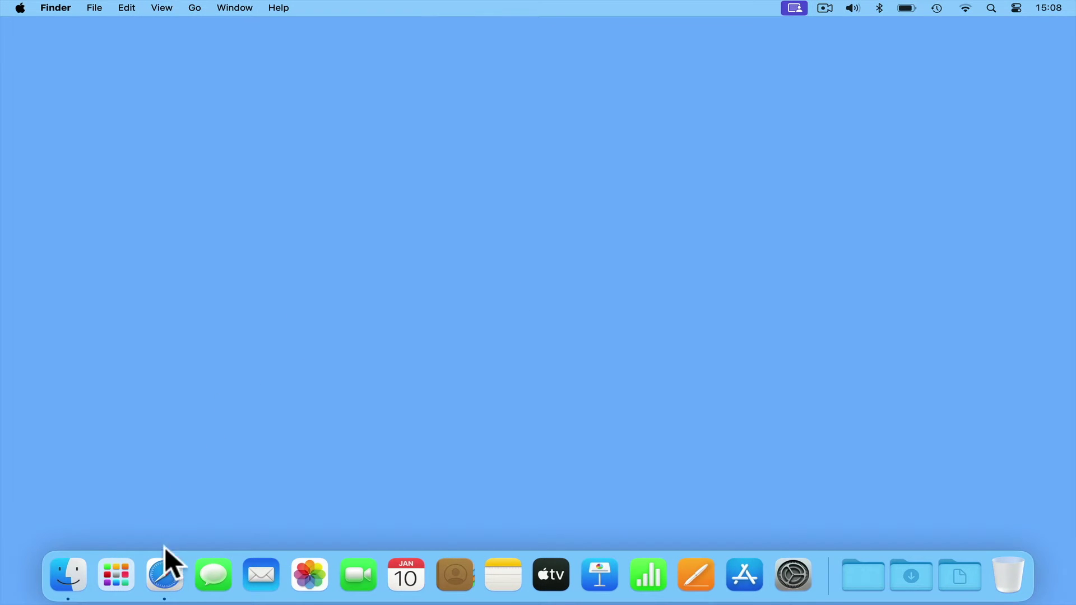
- Sign in to the NAS at 192.168.86.2:5000 with the administrator credentials and open Package Center
{"action": "left_click", "coordinate": [168, 584]}
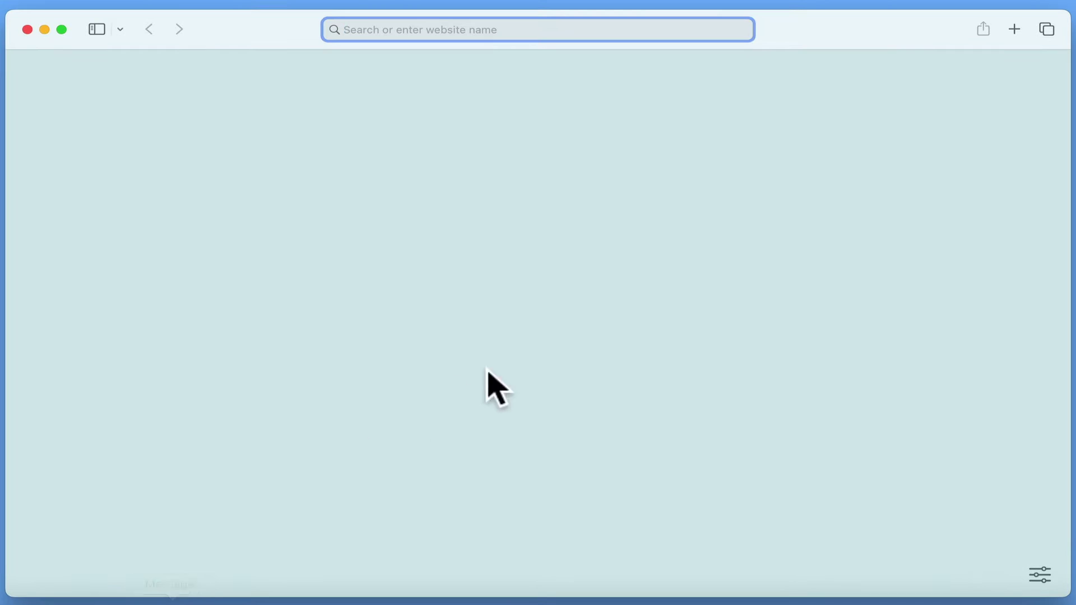
{"action": "type", "text": "192.168.86.2:5000/"}
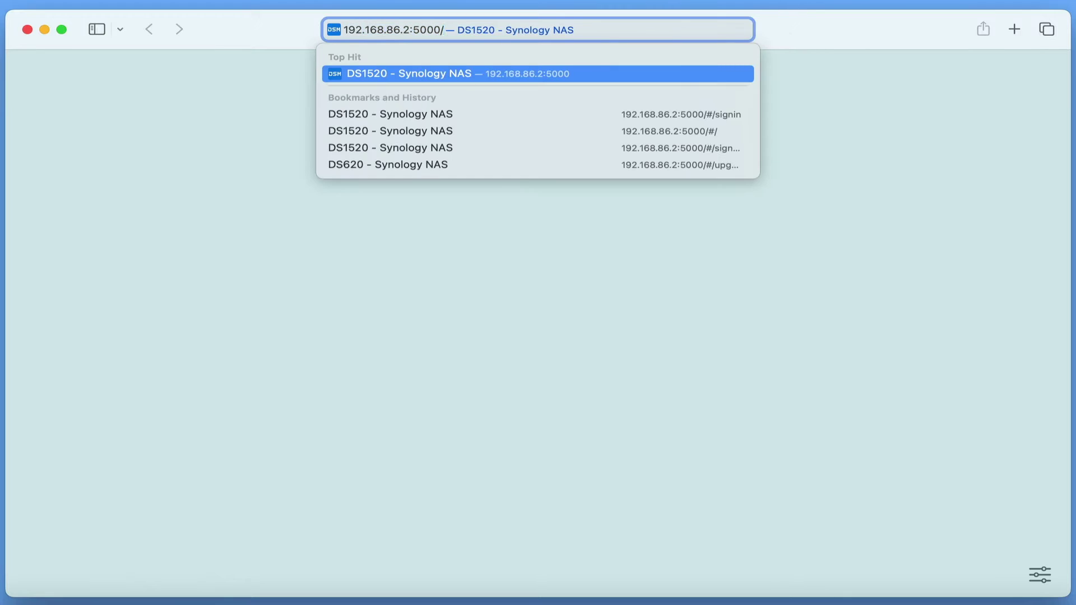
{"action": "key", "text": "Return"}
{"action": "type", "text": "system-admin"}
{"action": "left_click", "coordinate": [978, 398]}
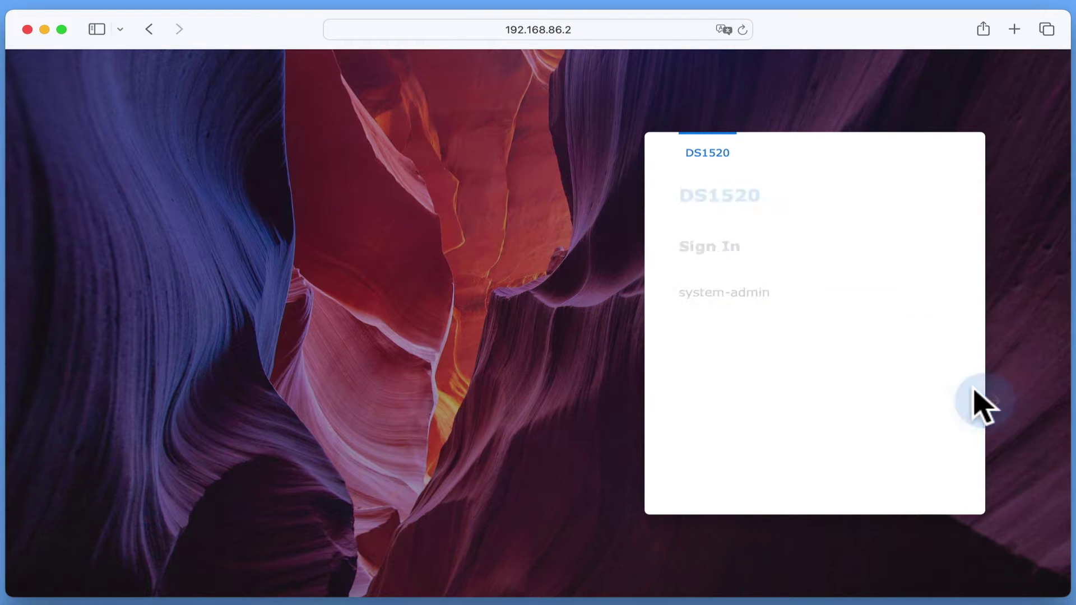
{"action": "type", "text": "**********"}
{"action": "key", "text": "Return"}
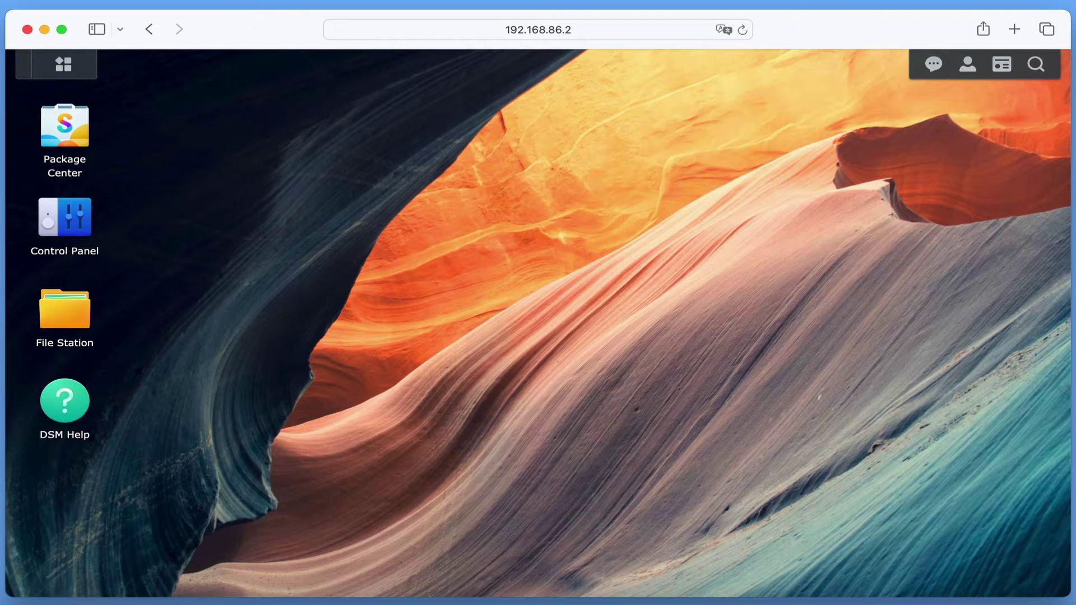
{"action": "left_click", "coordinate": [67, 146]}
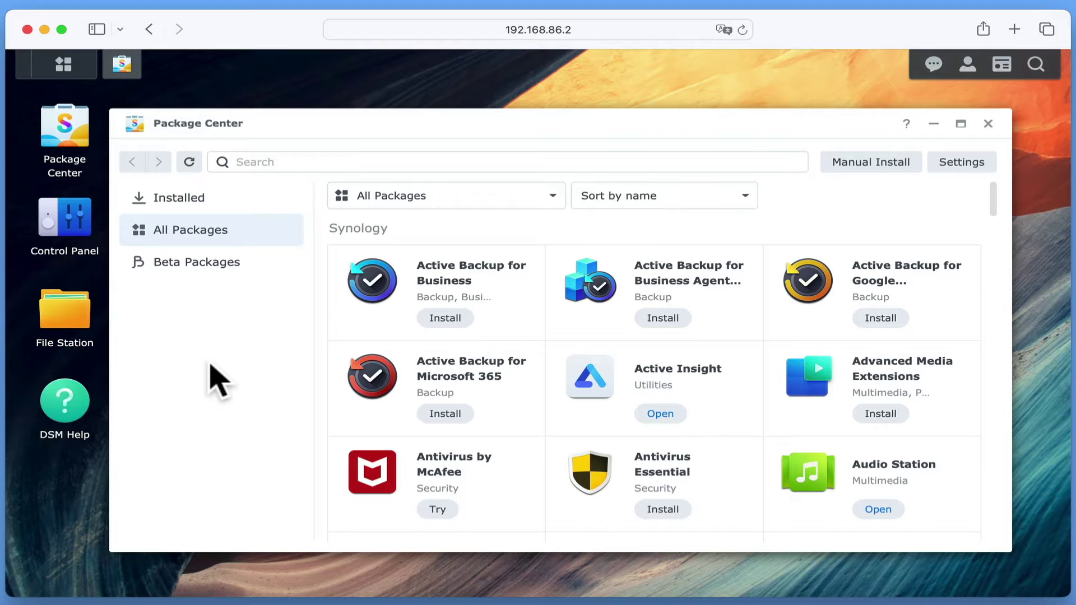
- Filter packages to Multimedia, install Video Station, then close Package Center
{"action": "left_click", "coordinate": [545, 197]}
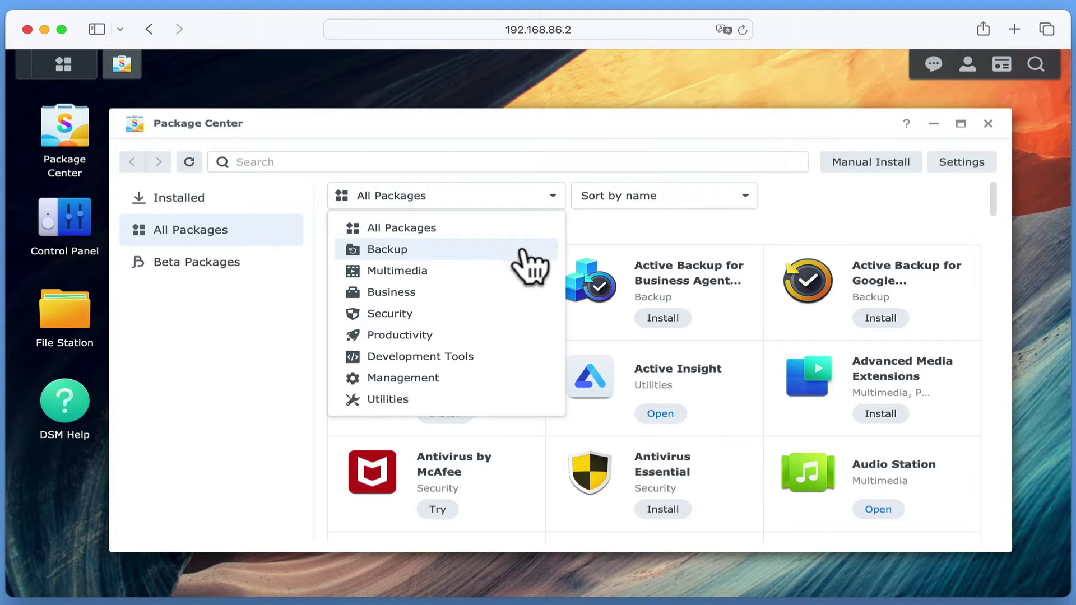
{"action": "left_click", "coordinate": [520, 271]}
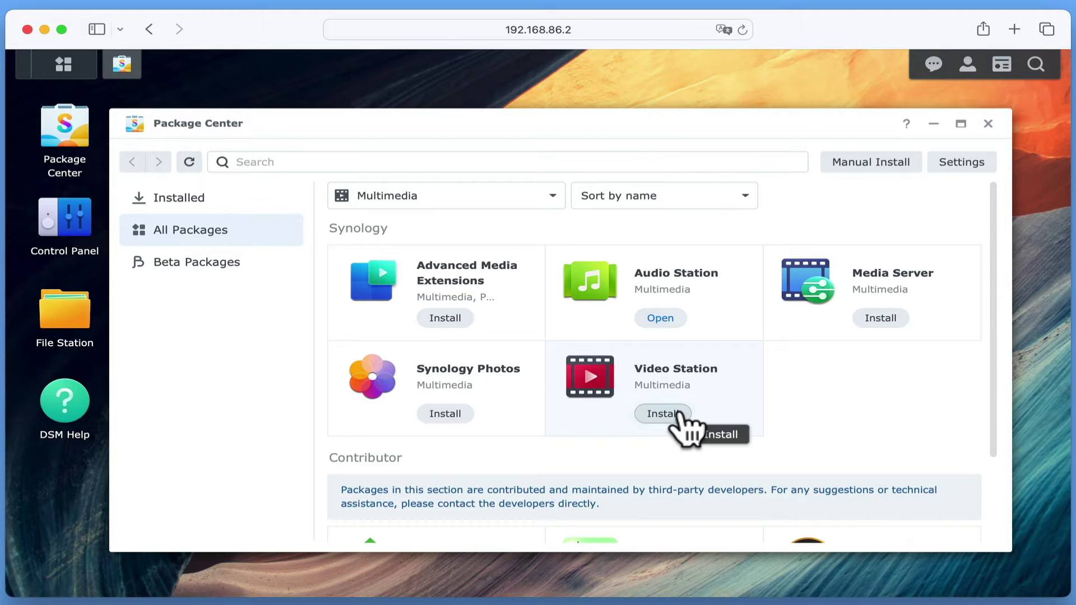
{"action": "left_click", "coordinate": [677, 417]}
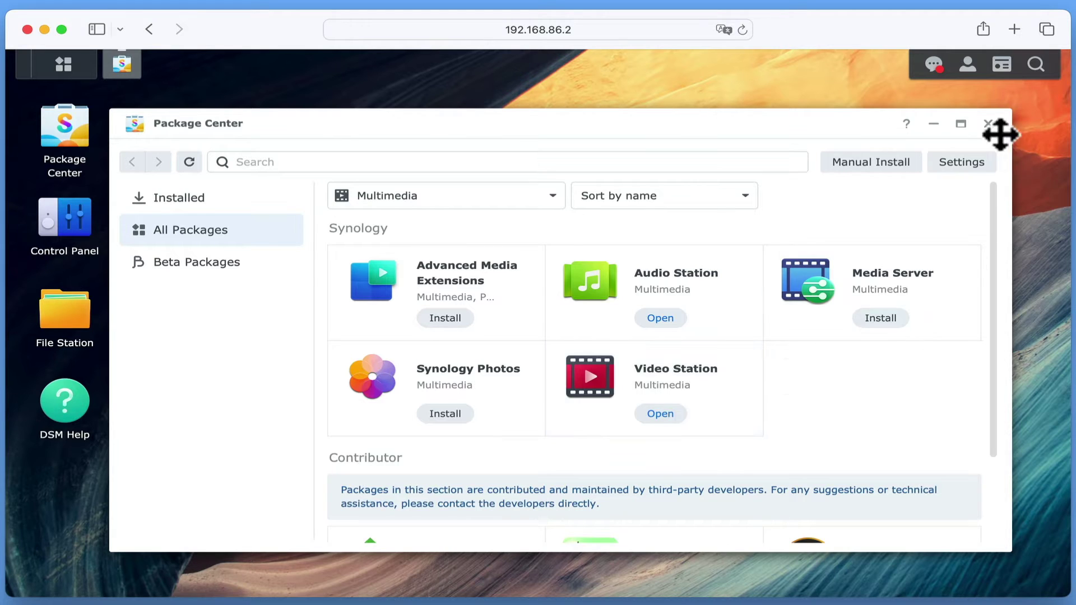
{"action": "left_click", "coordinate": [988, 124]}
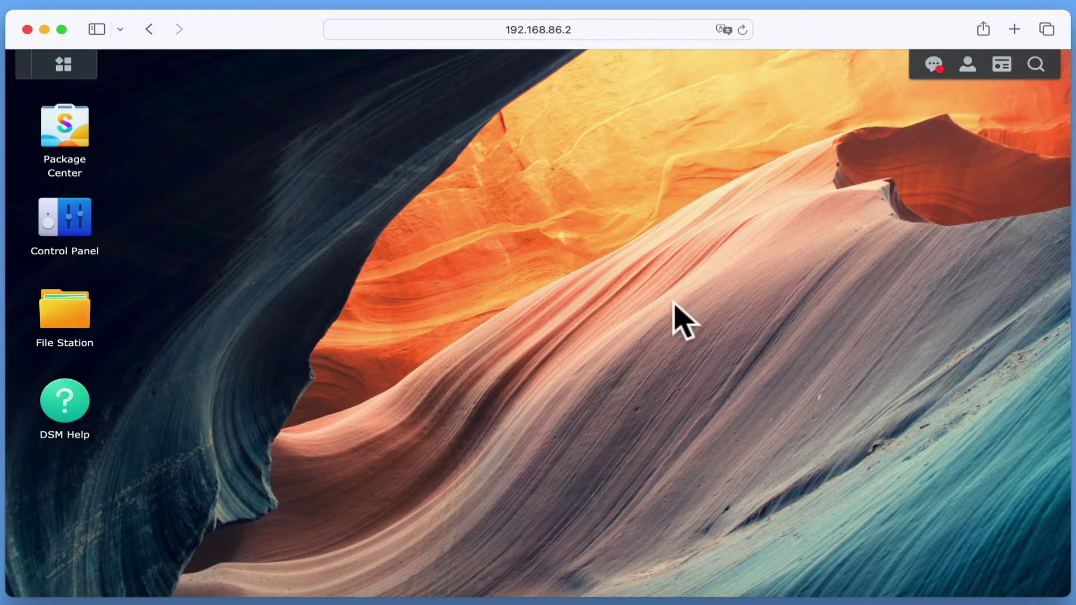
- Show the Applications tab of Control Panel's Login Portal settings
{"action": "left_click", "coordinate": [63, 241]}
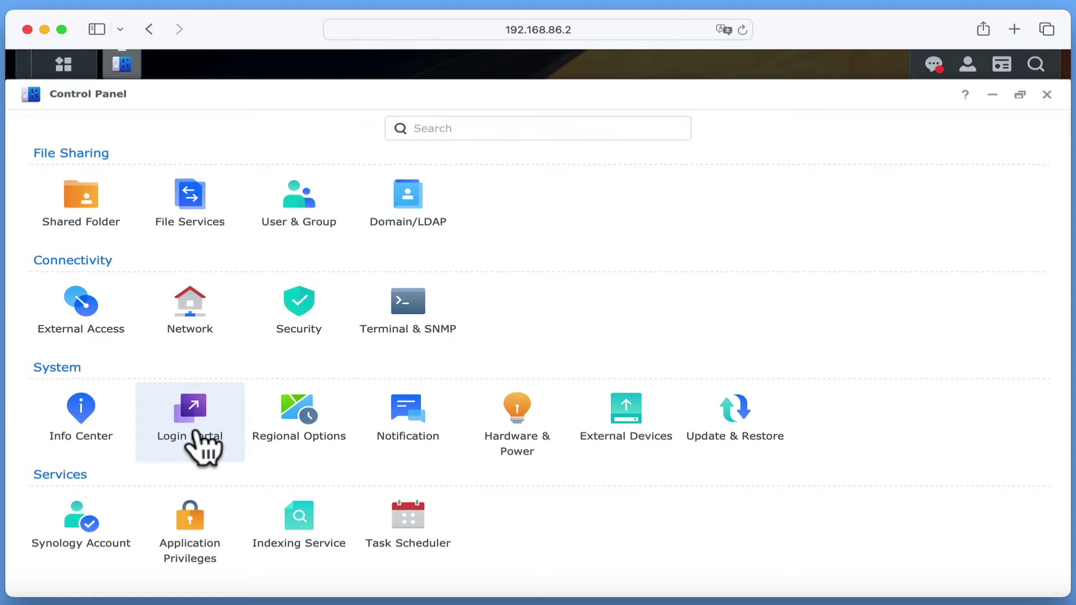
{"action": "left_click", "coordinate": [202, 447]}
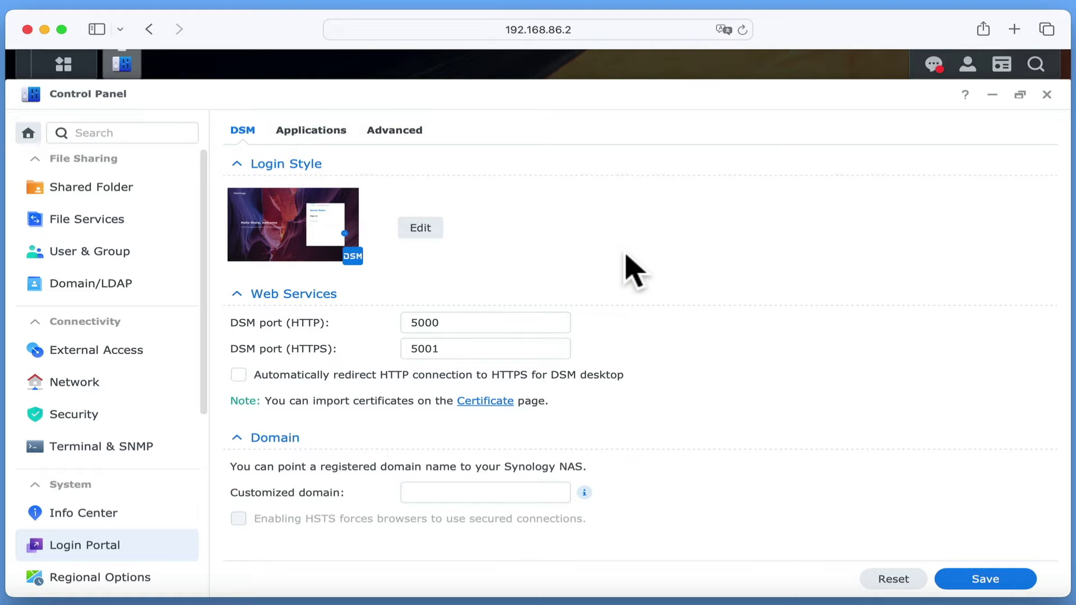
{"action": "left_click", "coordinate": [341, 151]}
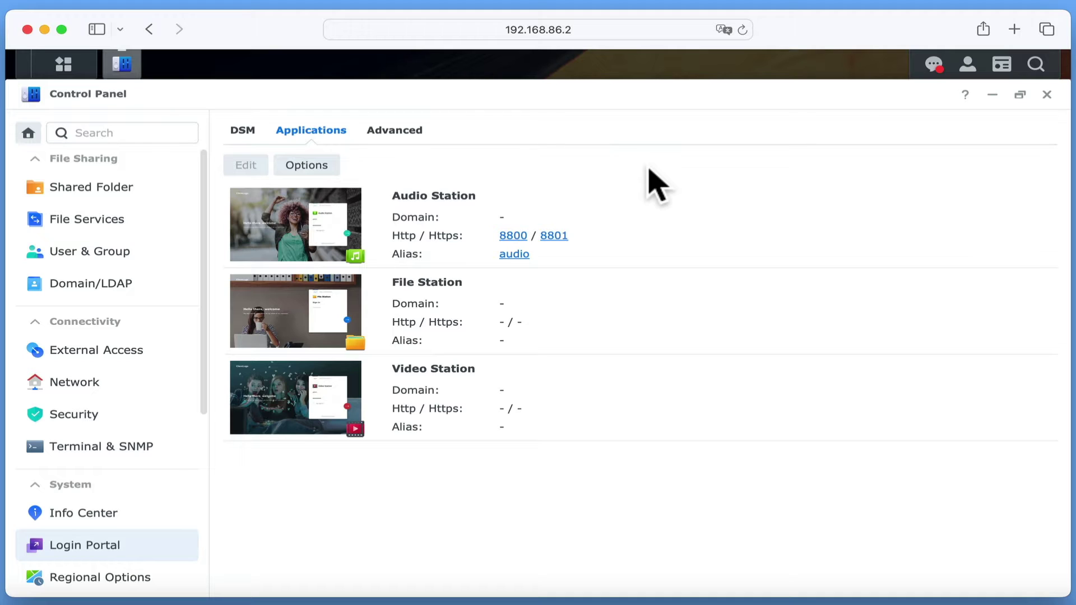
- Edit Video Station's login settings and enter the alias 'video'
{"action": "left_click", "coordinate": [642, 409]}
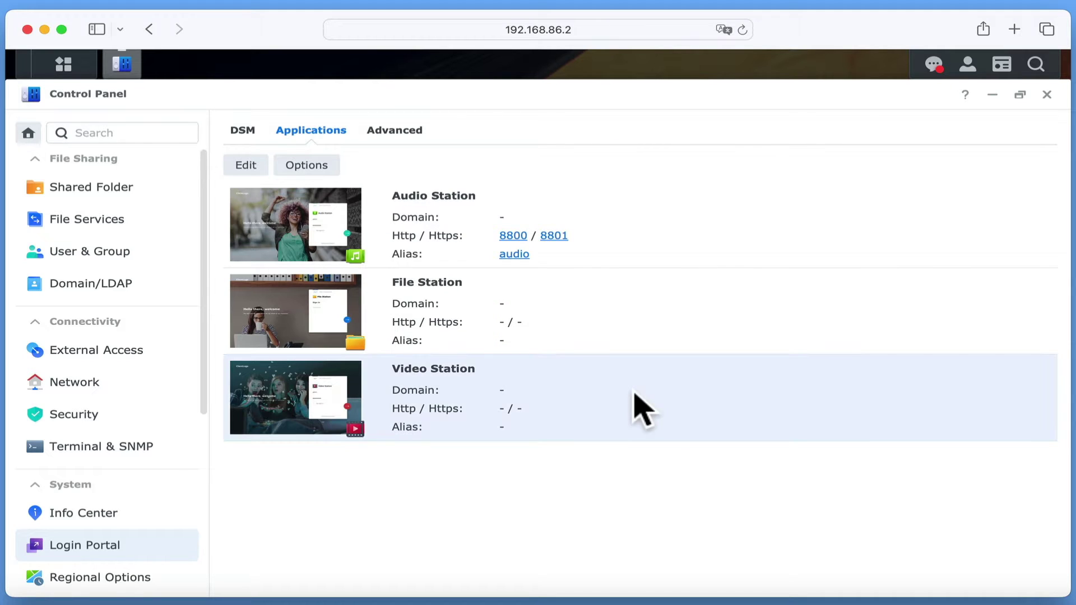
{"action": "left_click", "coordinate": [255, 170]}
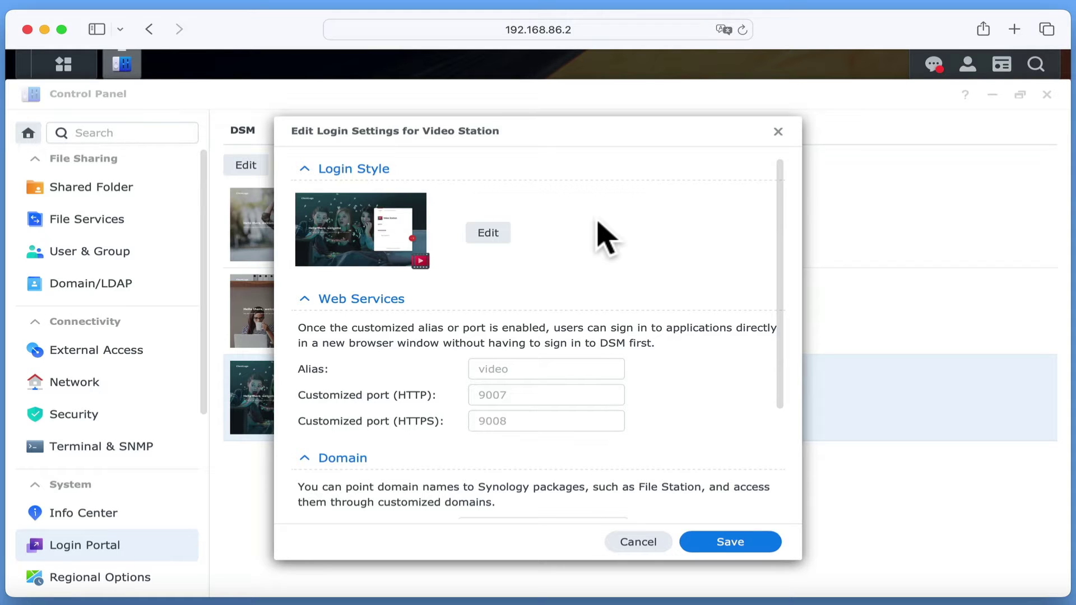
{"action": "left_click", "coordinate": [613, 368]}
{"action": "type", "text": "video"}
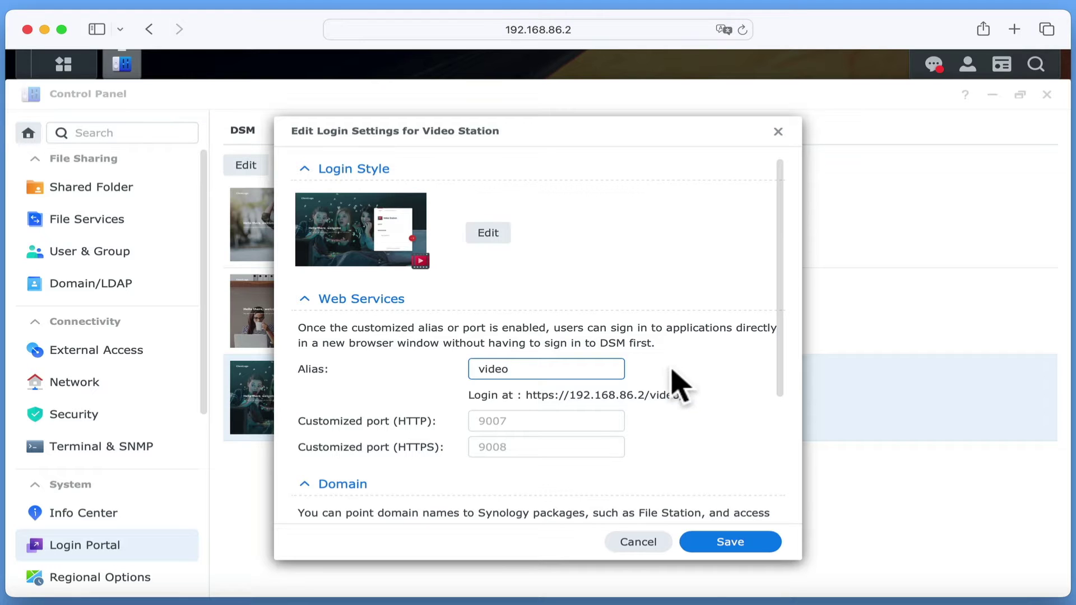
{"action": "left_click", "coordinate": [697, 399]}
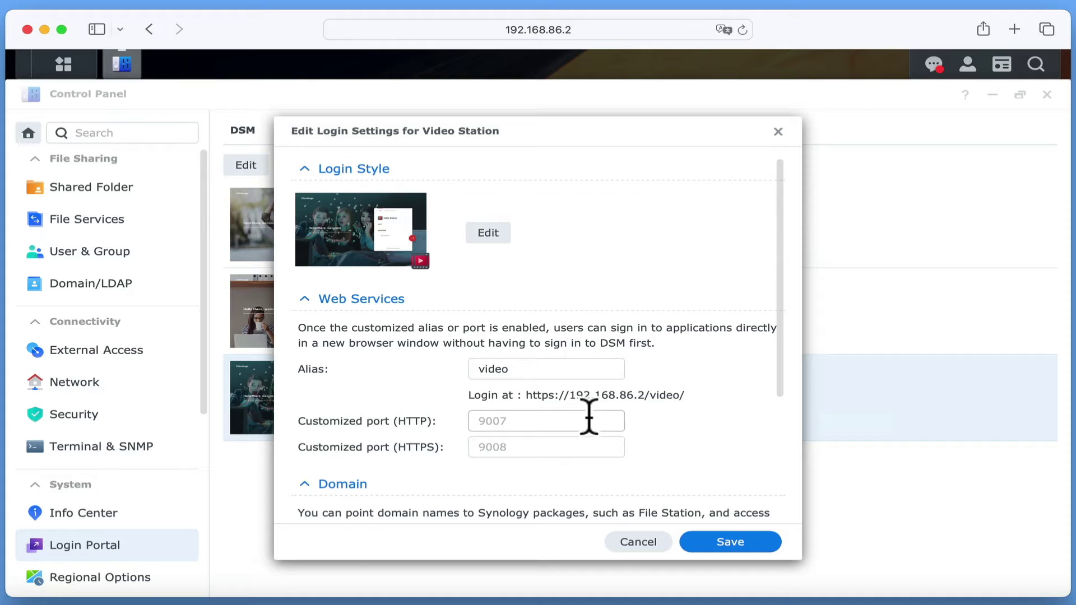
{"action": "left_click", "coordinate": [589, 416]}
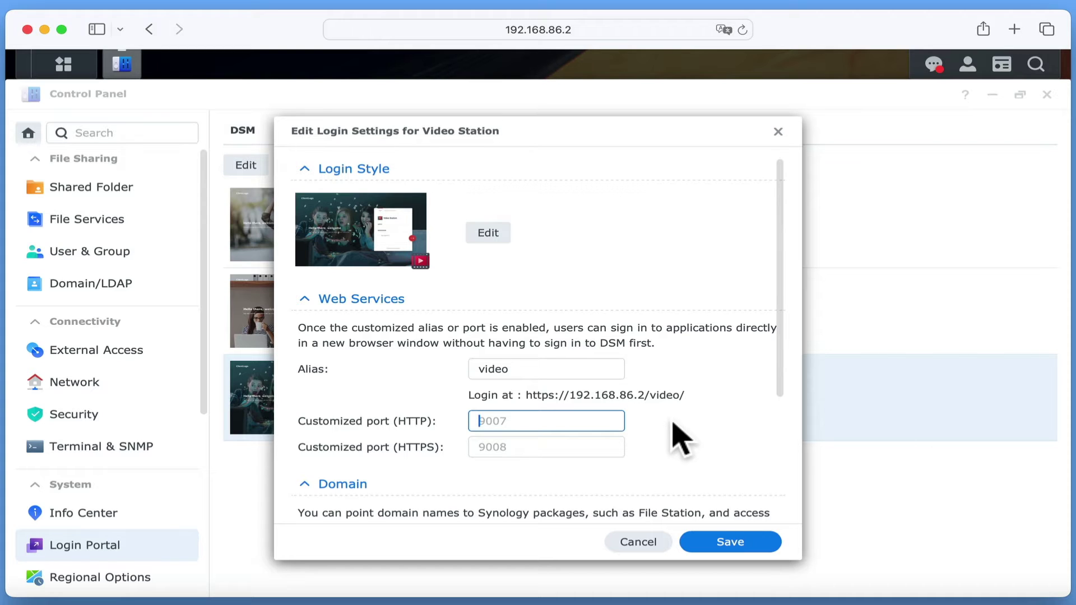
- Enter custom ports 9007 for HTTP and 9008 for HTTPS, then save the login settings
{"action": "type", "text": "900"}
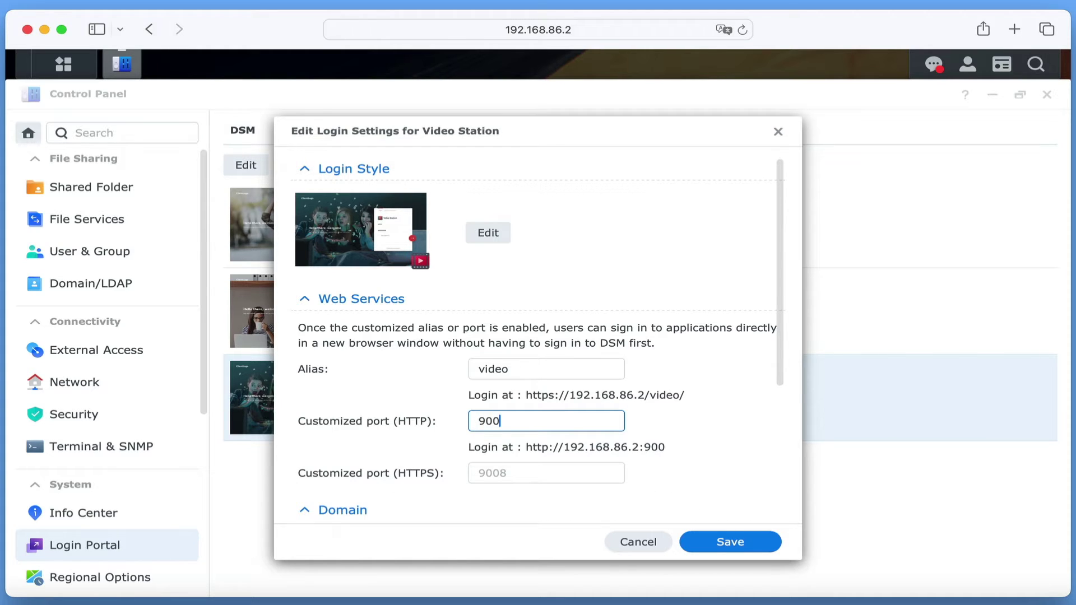
{"action": "type", "text": "7"}
{"action": "left_click", "coordinate": [580, 475]}
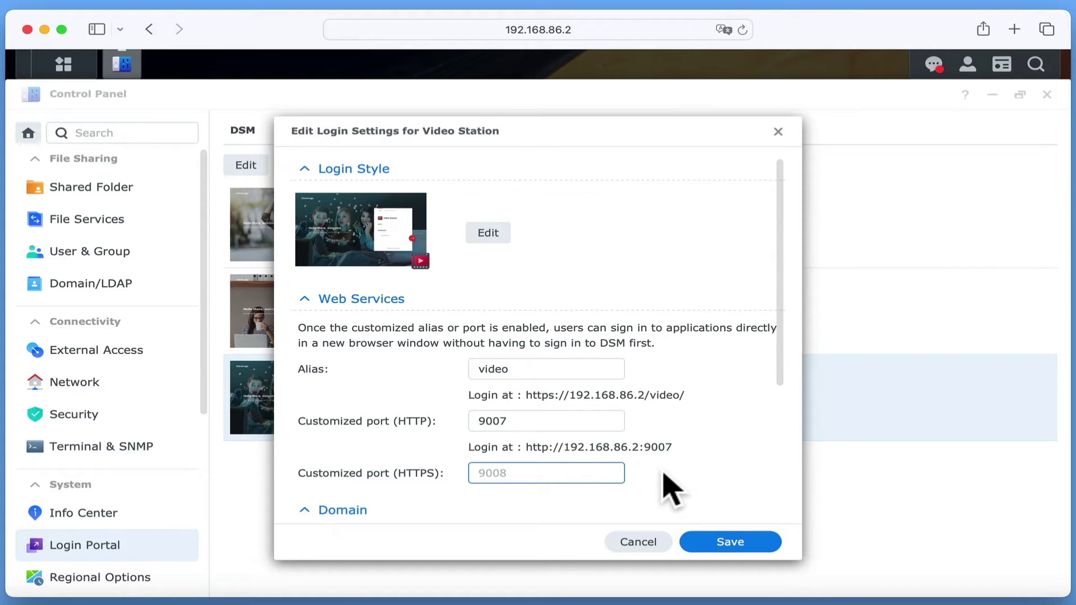
{"action": "type", "text": "9008"}
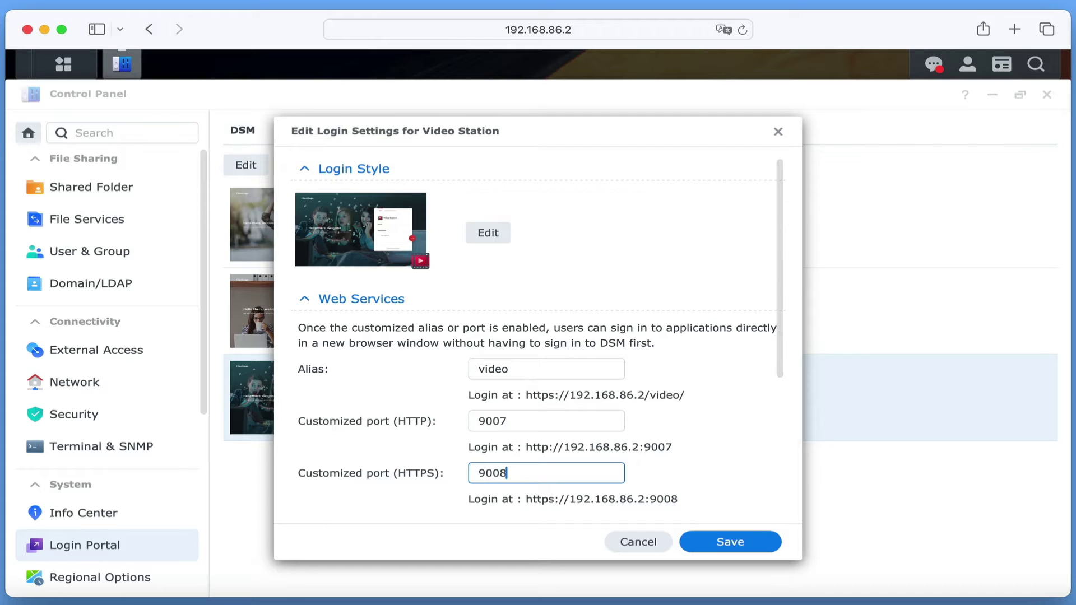
{"action": "left_click", "coordinate": [665, 471]}
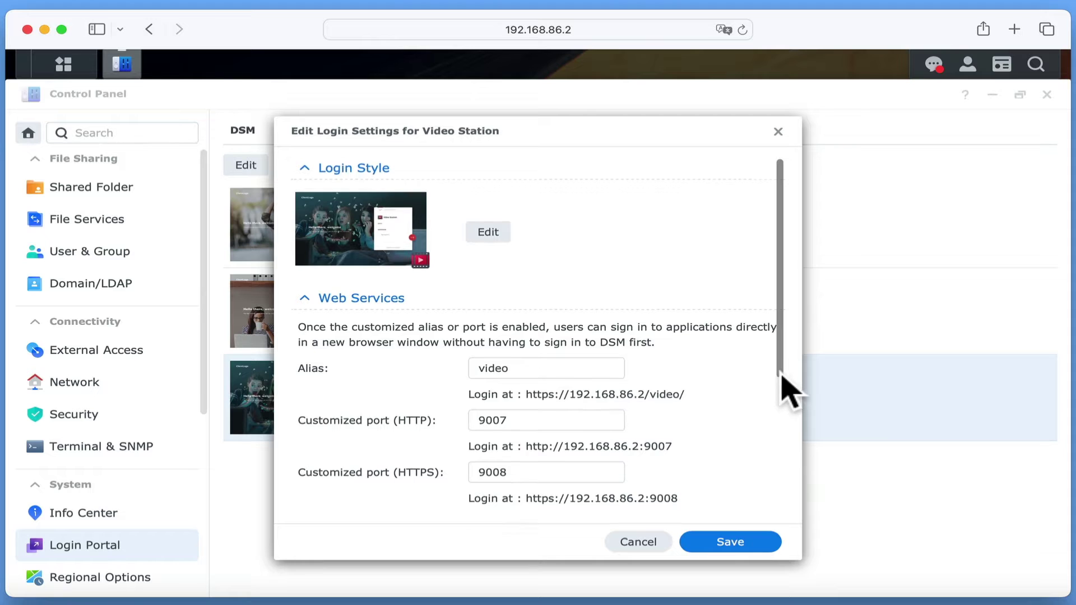
{"action": "left_click_drag", "start_coordinate": [781, 384], "coordinate": [766, 475]}
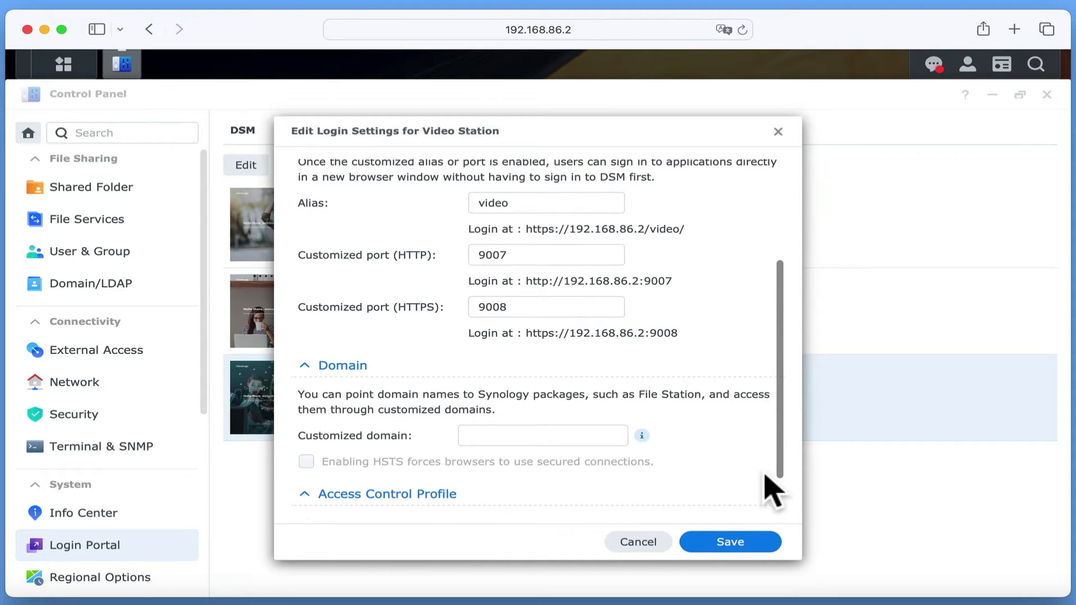
{"action": "left_click_drag", "start_coordinate": [765, 475], "coordinate": [761, 518]}
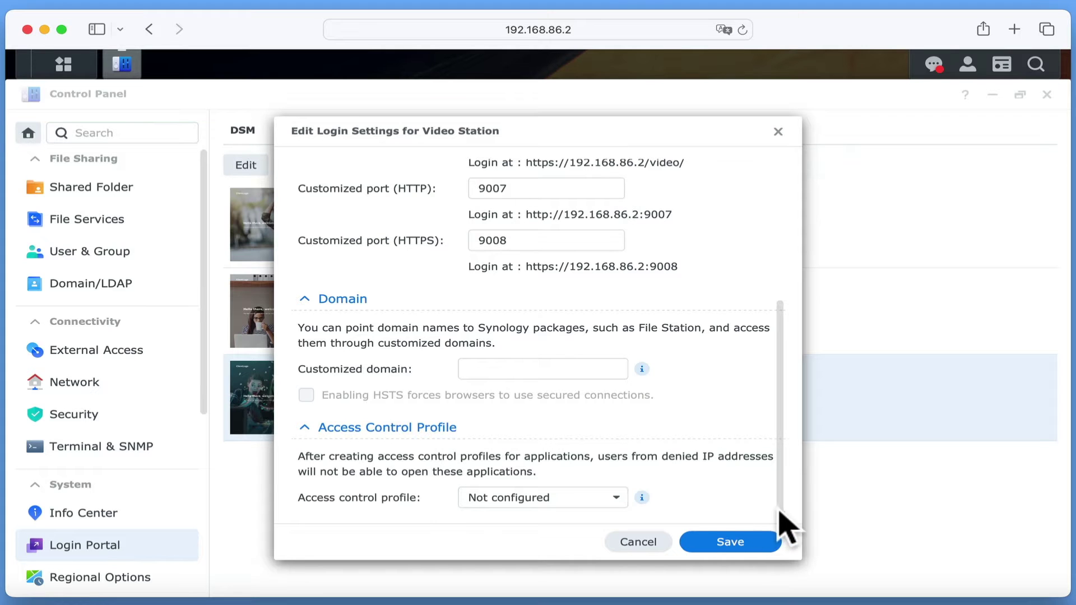
{"action": "left_click_drag", "start_coordinate": [780, 504], "coordinate": [792, 347]}
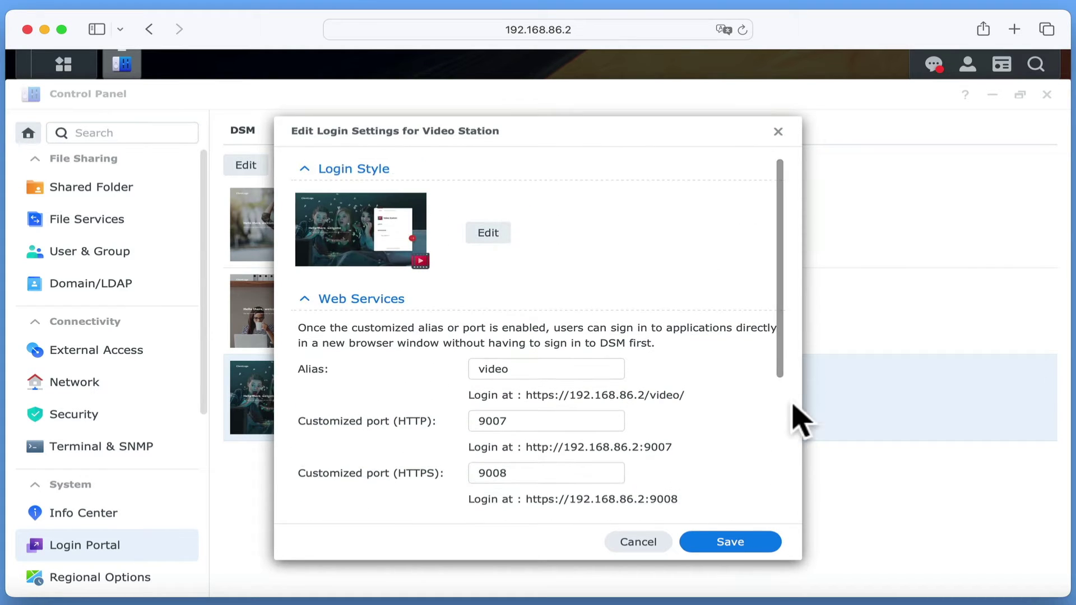
{"action": "left_click", "coordinate": [747, 544]}
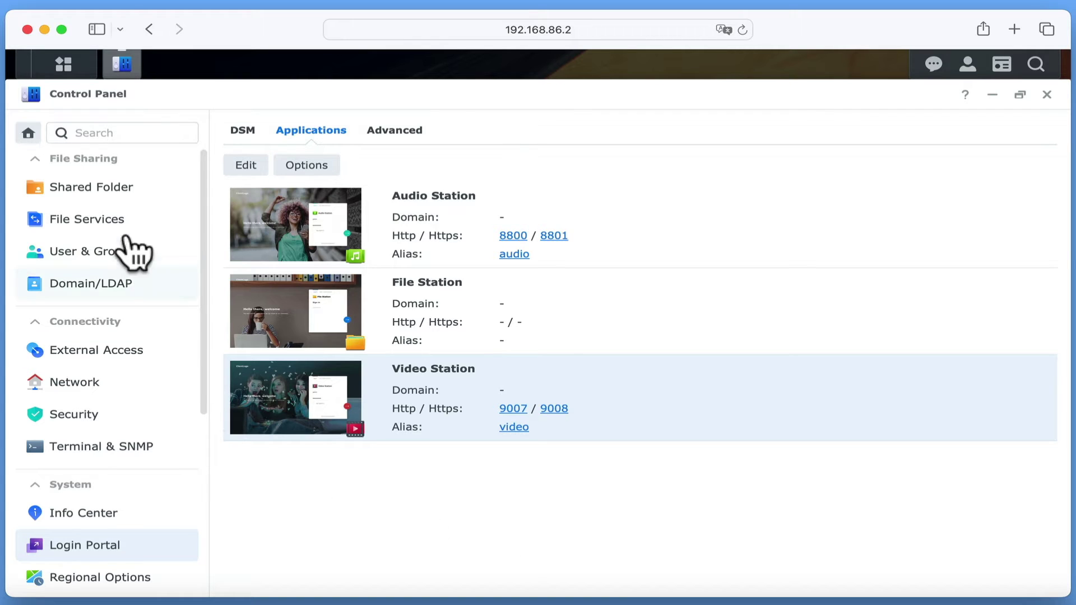
- Go to Shared Folder and select the video folder
{"action": "left_click", "coordinate": [120, 191]}
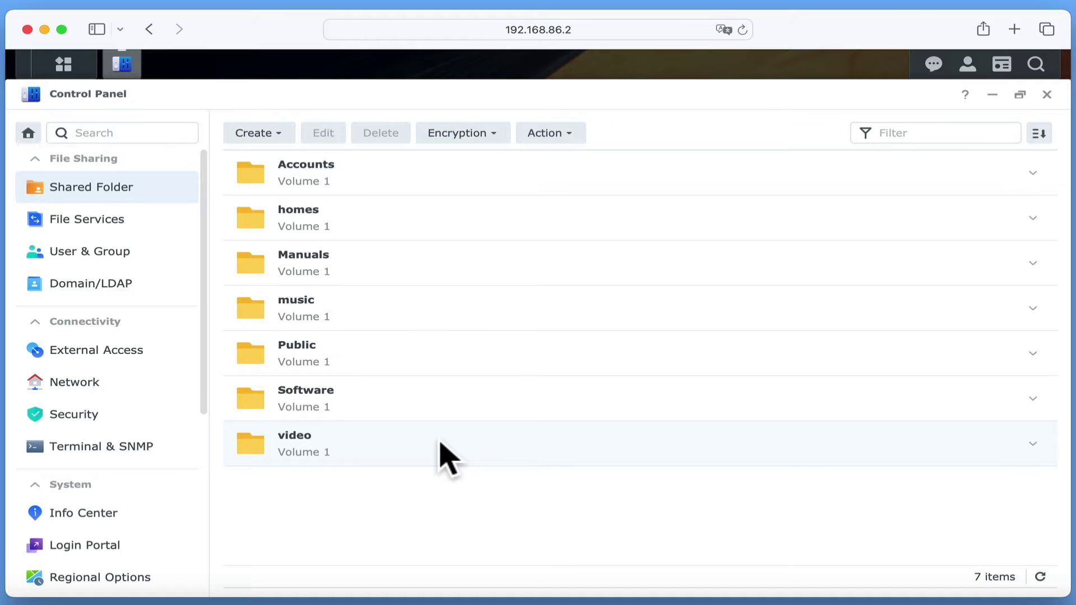
{"action": "left_click", "coordinate": [441, 445]}
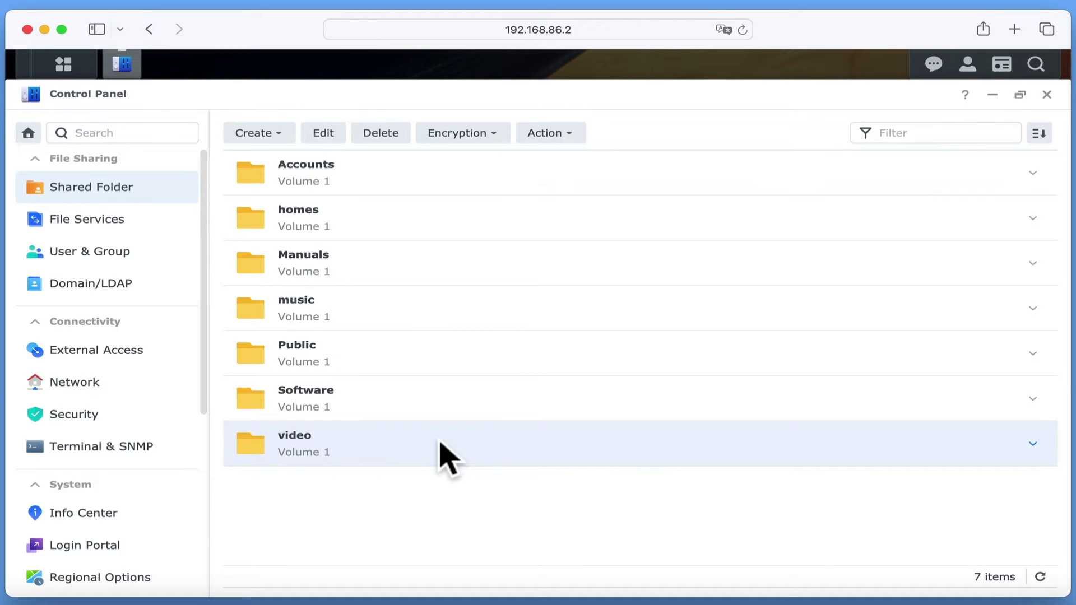
- Enable the Recycle Bin on the video folder, grant local group Super Users Read/Write, and save
{"action": "left_click", "coordinate": [324, 141]}
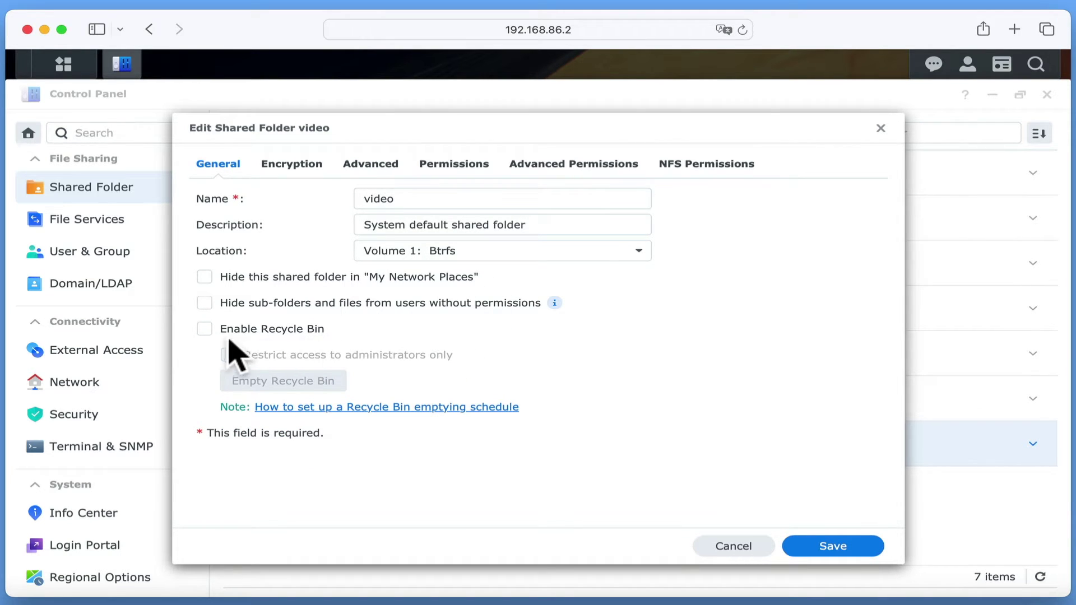
{"action": "left_click", "coordinate": [210, 333]}
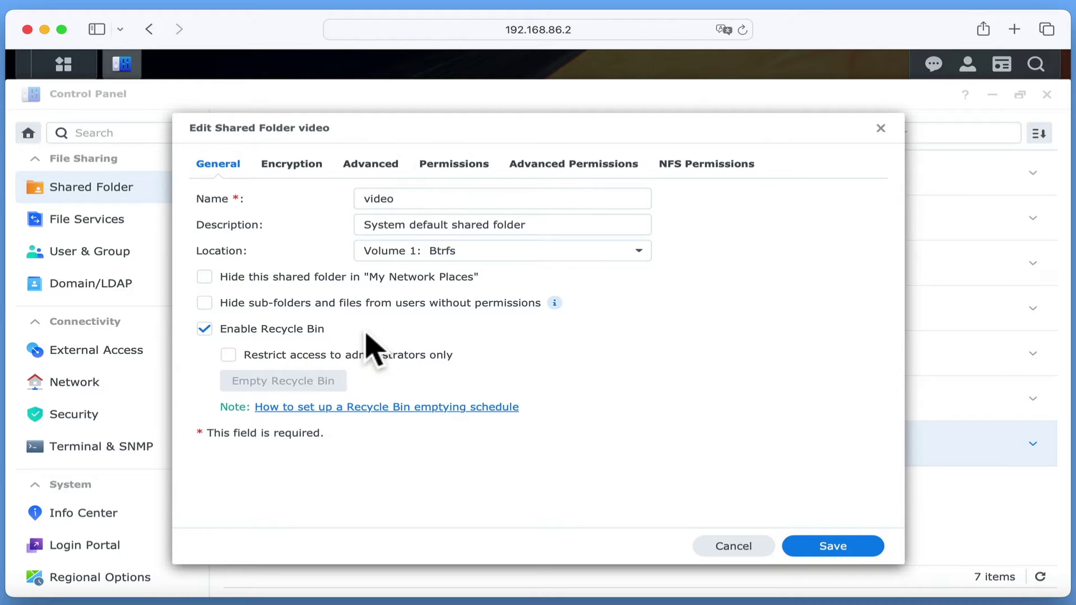
{"action": "left_click", "coordinate": [483, 187]}
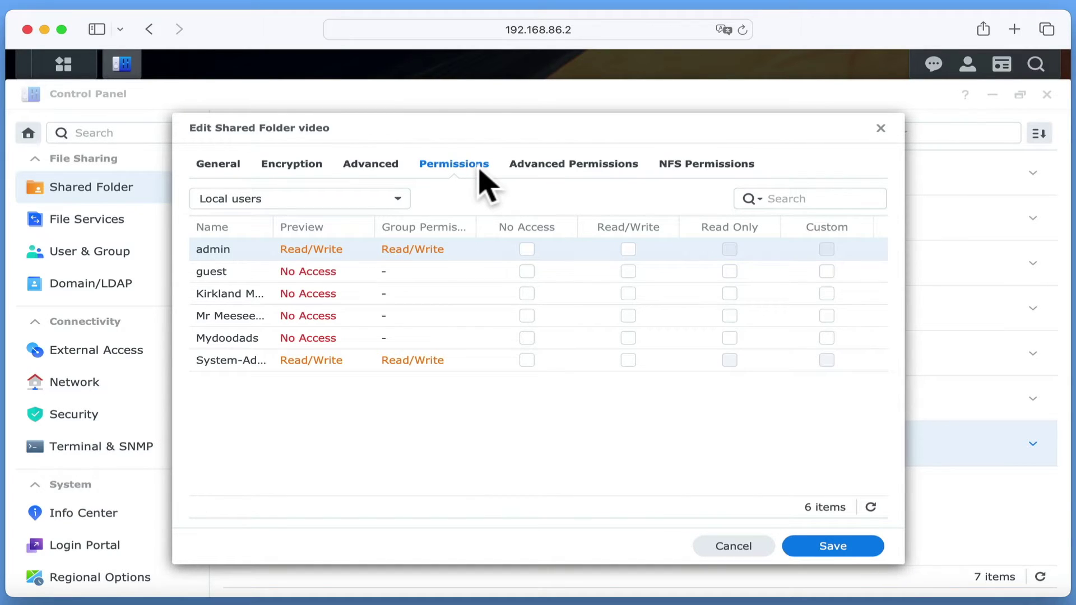
{"action": "left_click", "coordinate": [399, 201]}
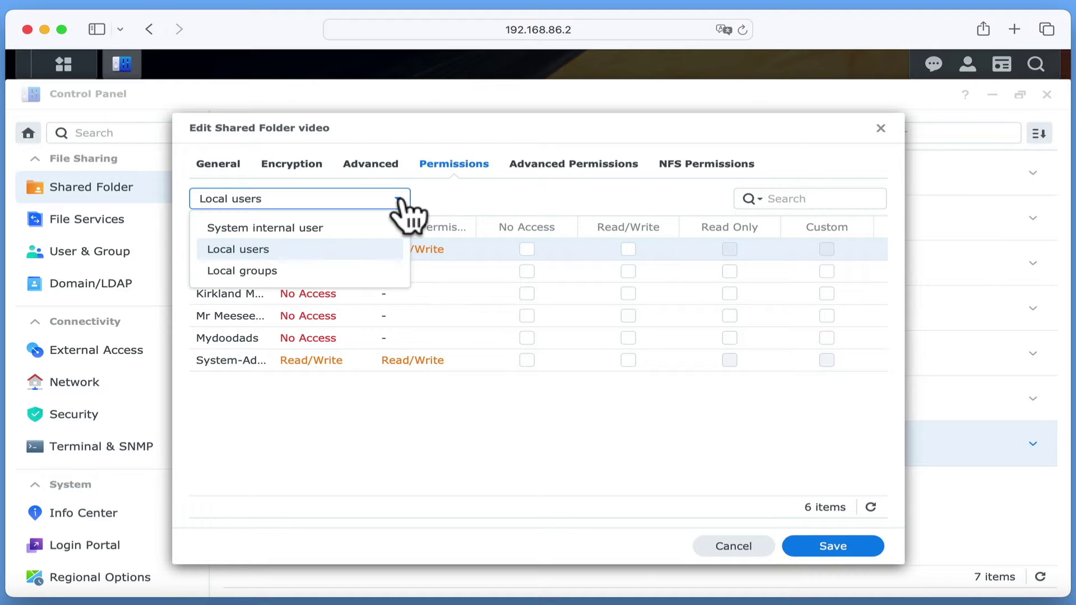
{"action": "left_click", "coordinate": [325, 271]}
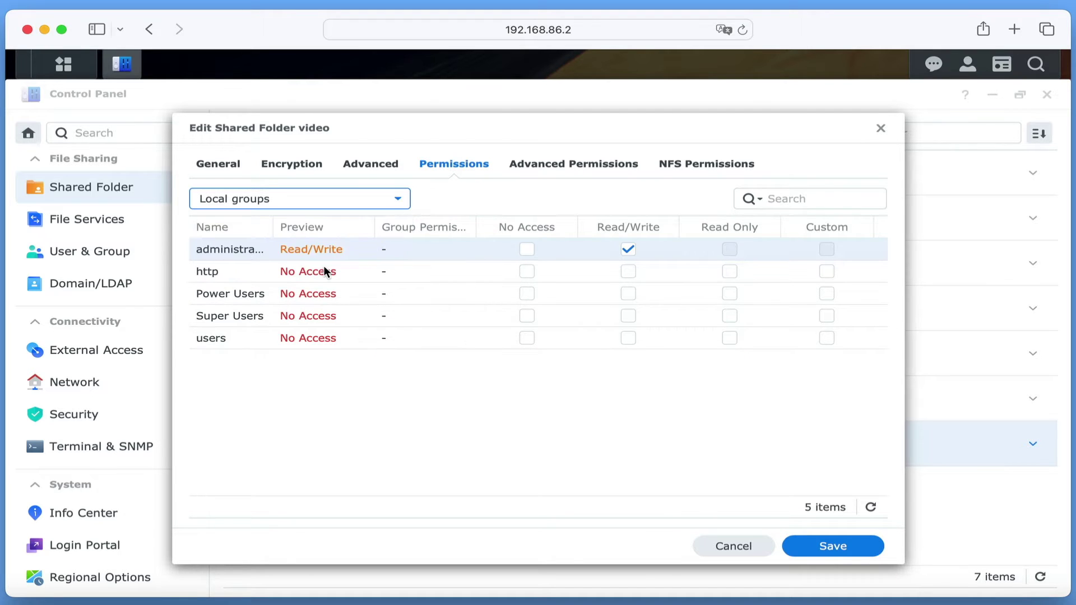
{"action": "left_click", "coordinate": [628, 316]}
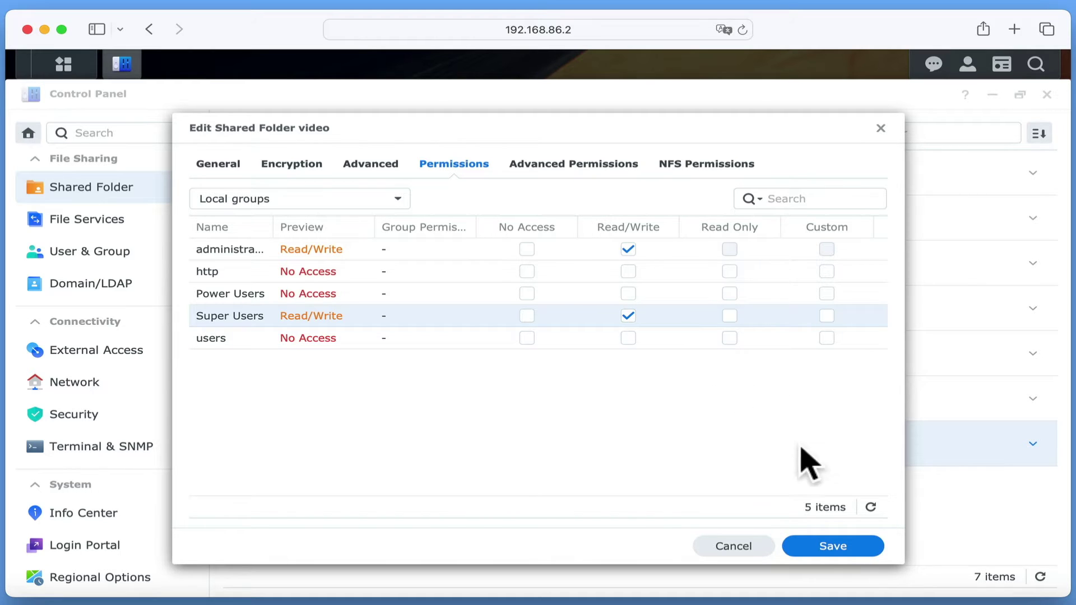
{"action": "left_click", "coordinate": [835, 546]}
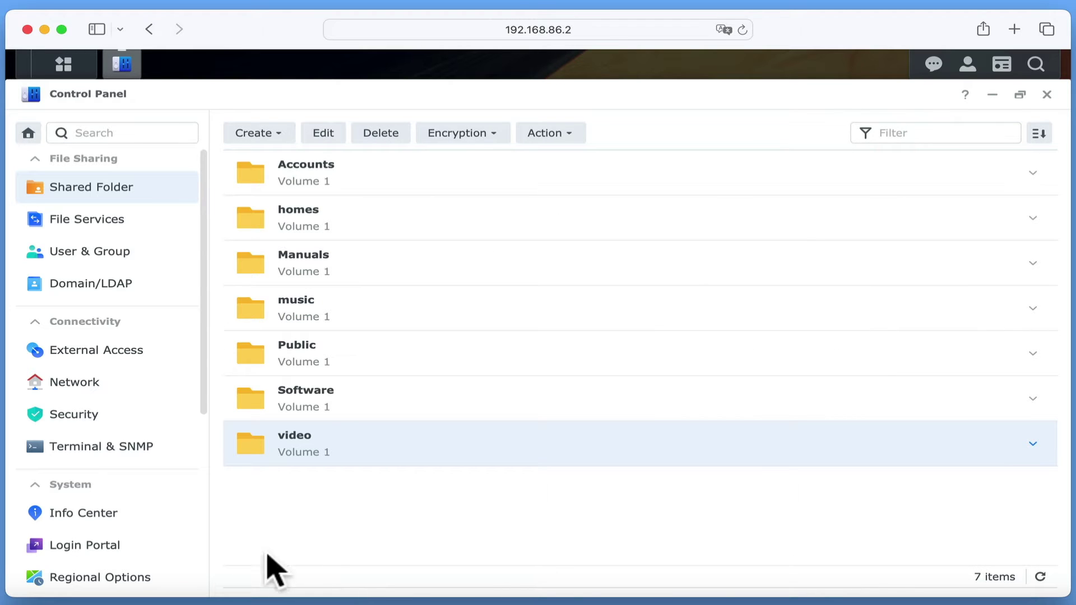
- In Application Privileges, give the users group Allow access to Video Station and save
{"action": "scroll", "coordinate": [194, 456], "scroll_direction": "down", "scroll_amount": 2}
{"action": "scroll", "coordinate": [196, 504], "scroll_direction": "down", "scroll_amount": 10}
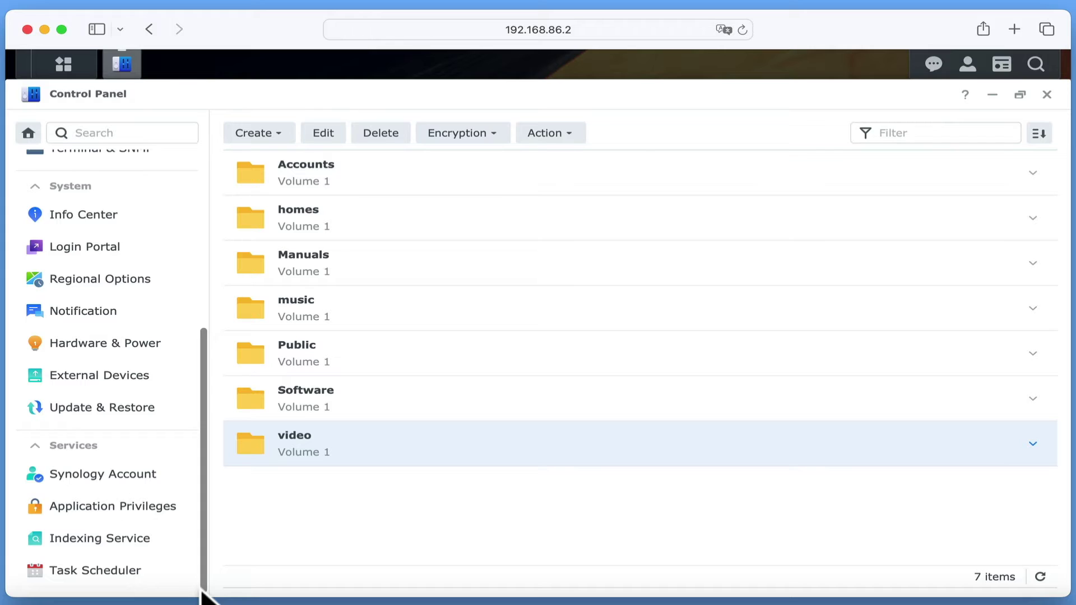
{"action": "left_click", "coordinate": [159, 519]}
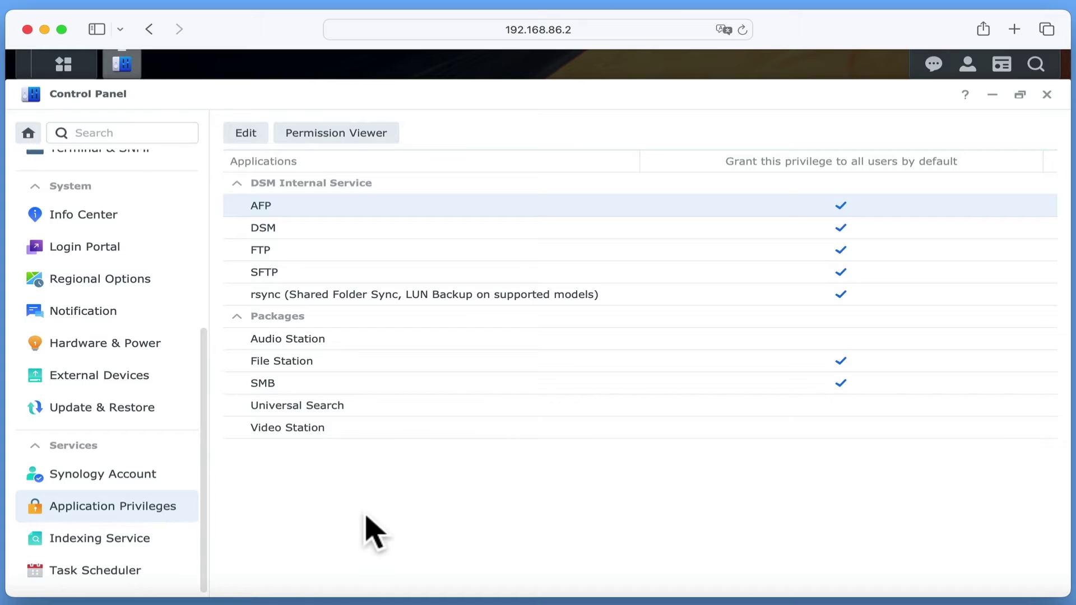
{"action": "left_click", "coordinate": [391, 434]}
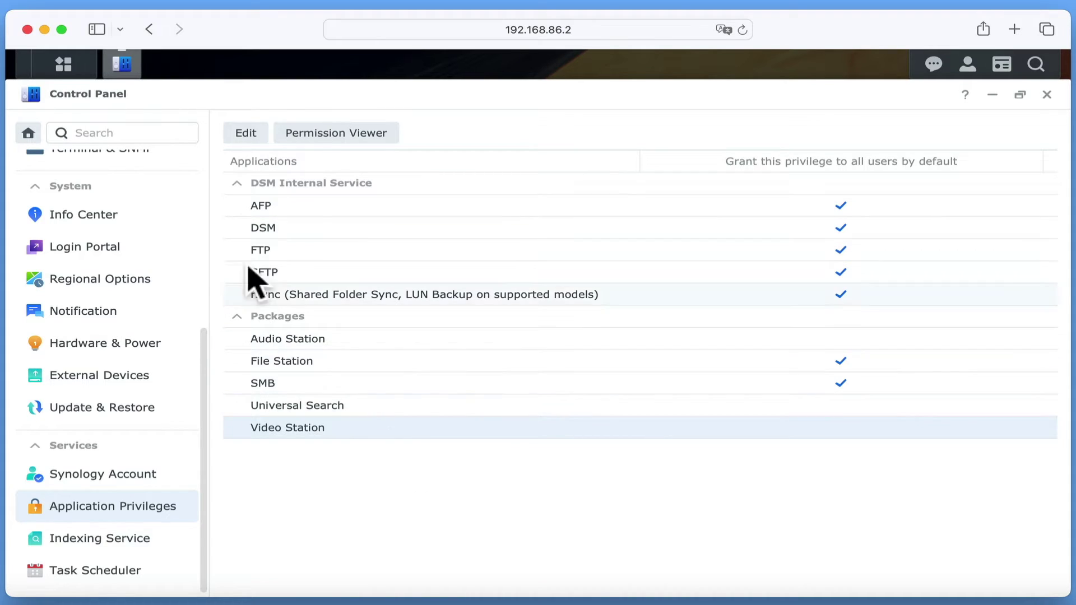
{"action": "left_click", "coordinate": [247, 135]}
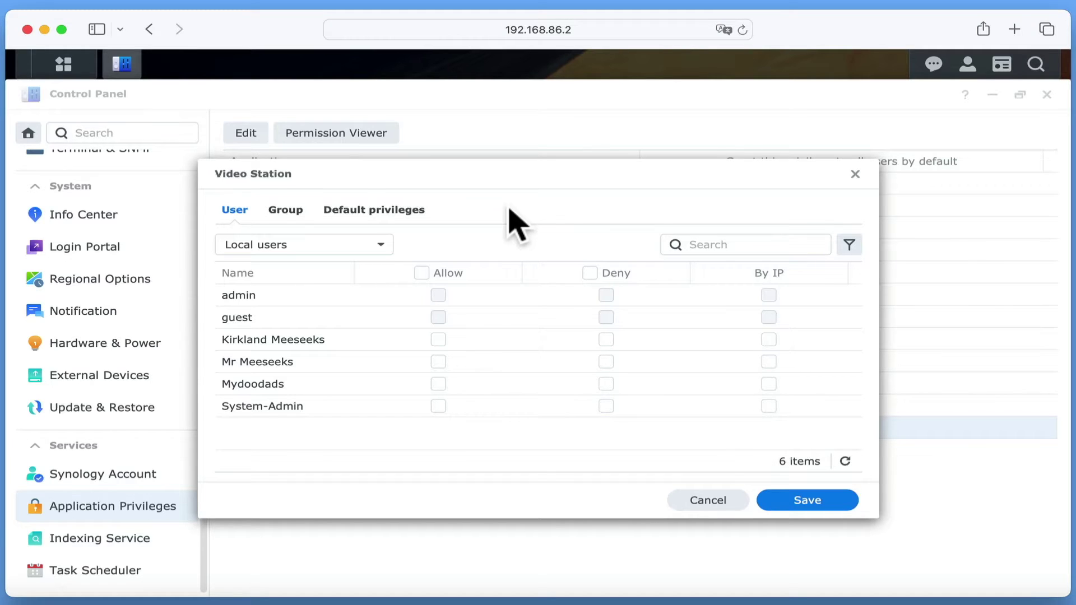
{"action": "left_click", "coordinate": [291, 214]}
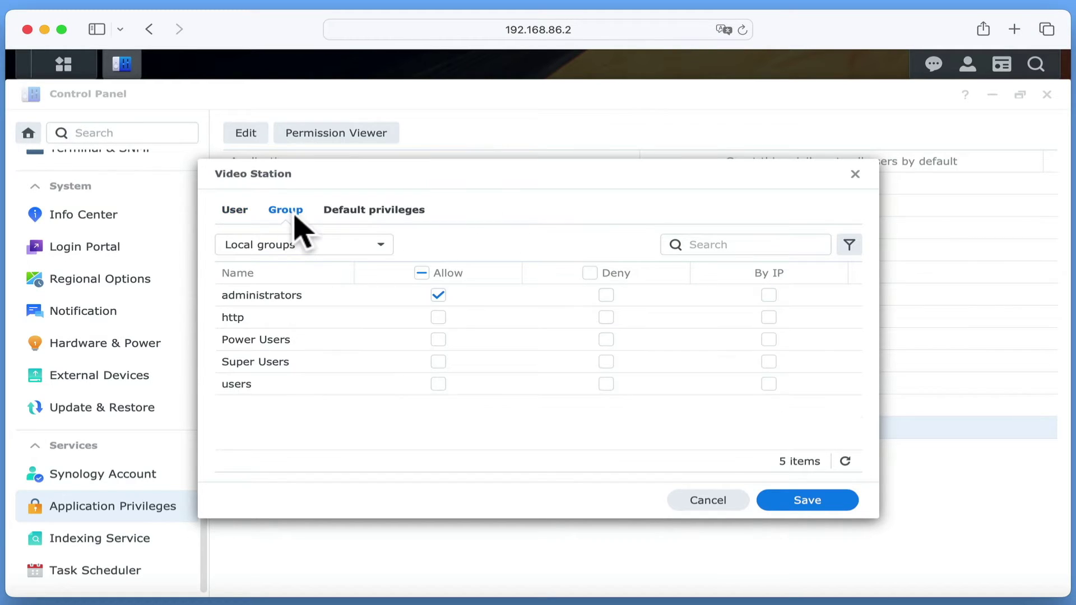
{"action": "left_click", "coordinate": [438, 384]}
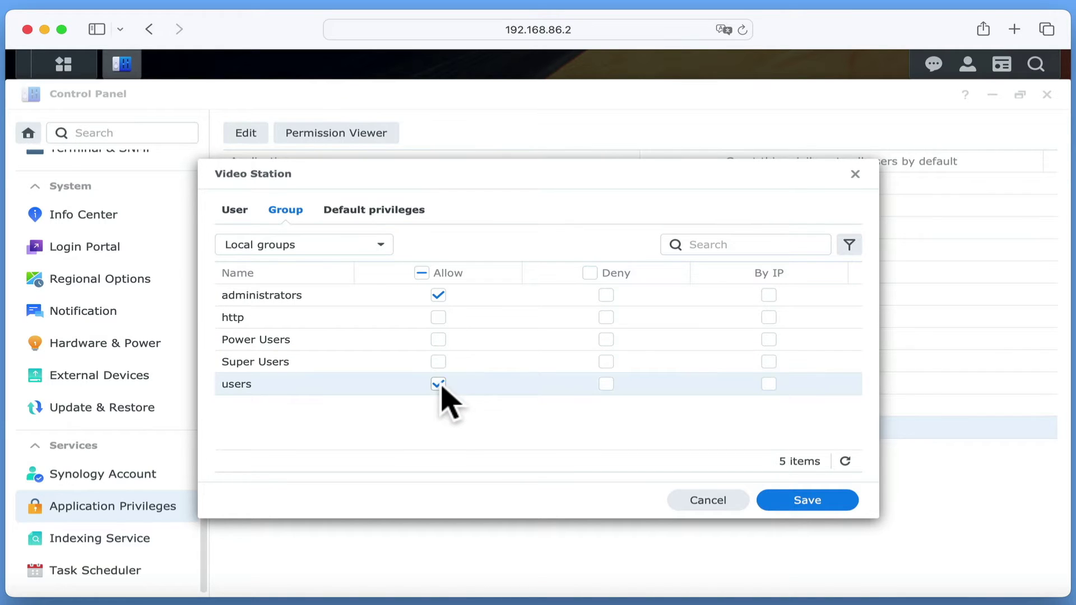
{"action": "left_click", "coordinate": [807, 500]}
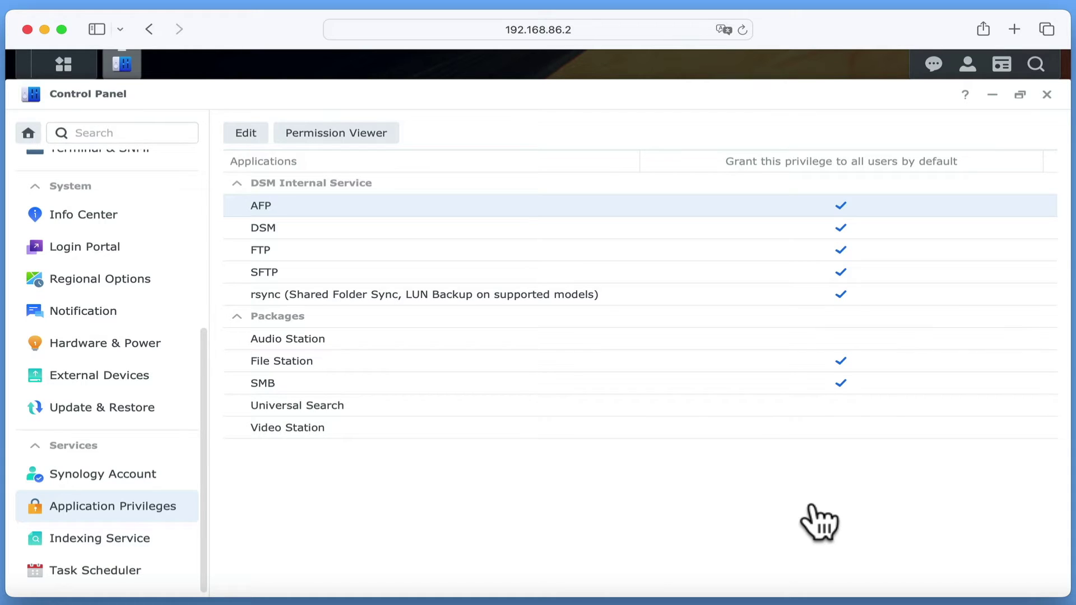
{"action": "key", "text": "End"}
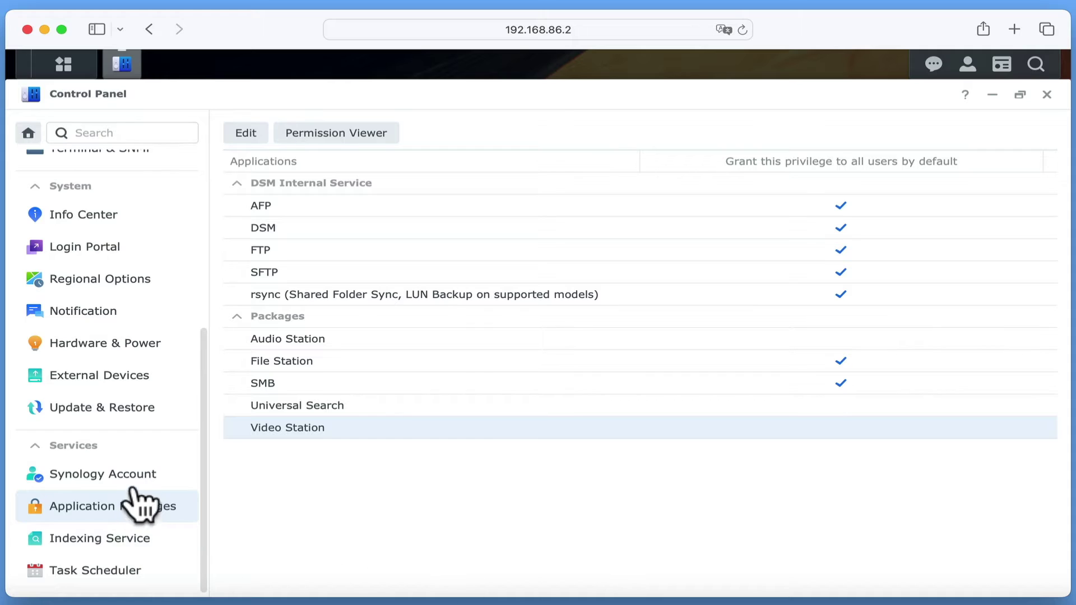
- Open the Synology Account sign-in window, allowing the blocked pop-up and dismissing the passkey prompt
{"action": "left_click", "coordinate": [134, 476]}
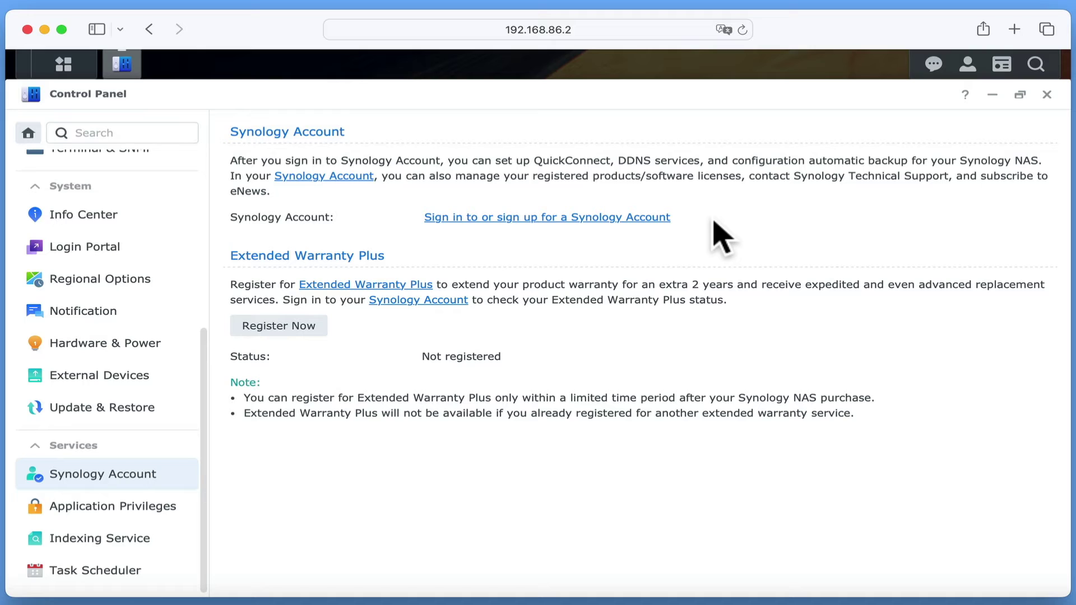
{"action": "left_click", "coordinate": [575, 218]}
{"action": "left_click", "coordinate": [725, 30]}
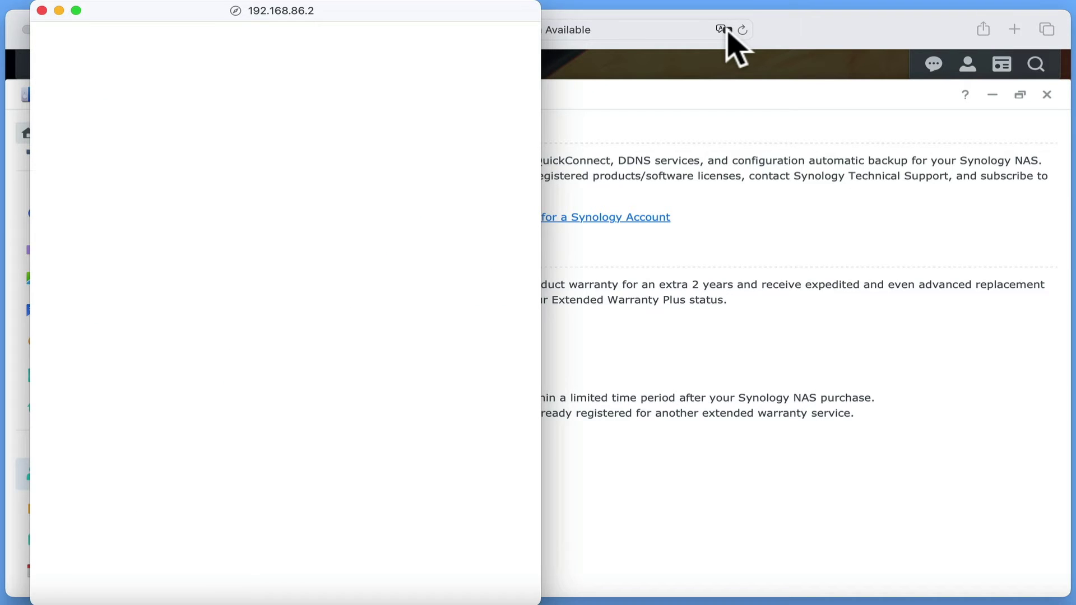
{"action": "left_click", "coordinate": [42, 11]}
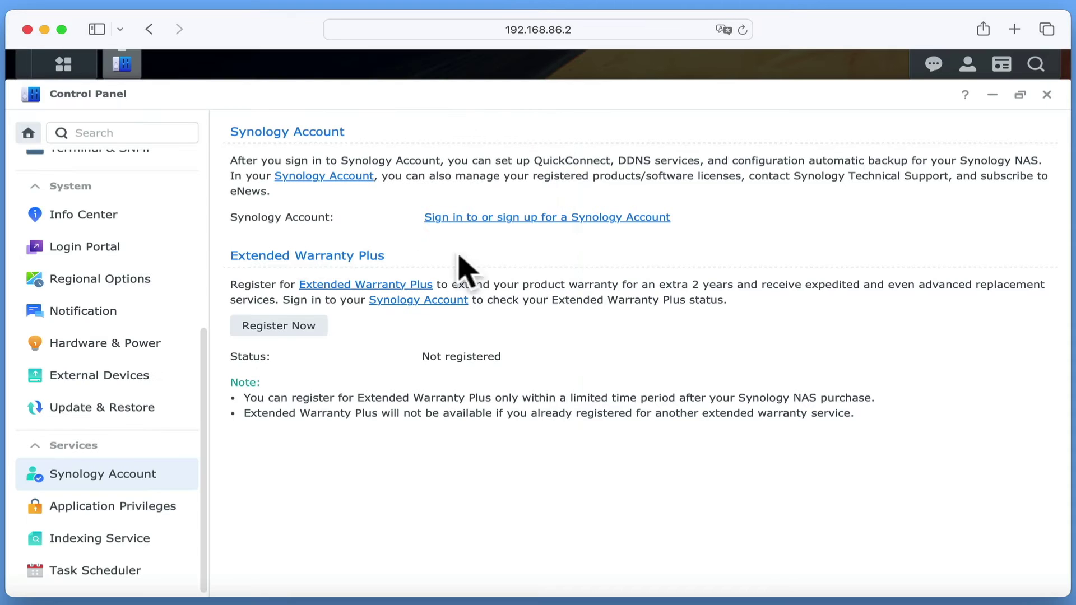
{"action": "left_click", "coordinate": [556, 220]}
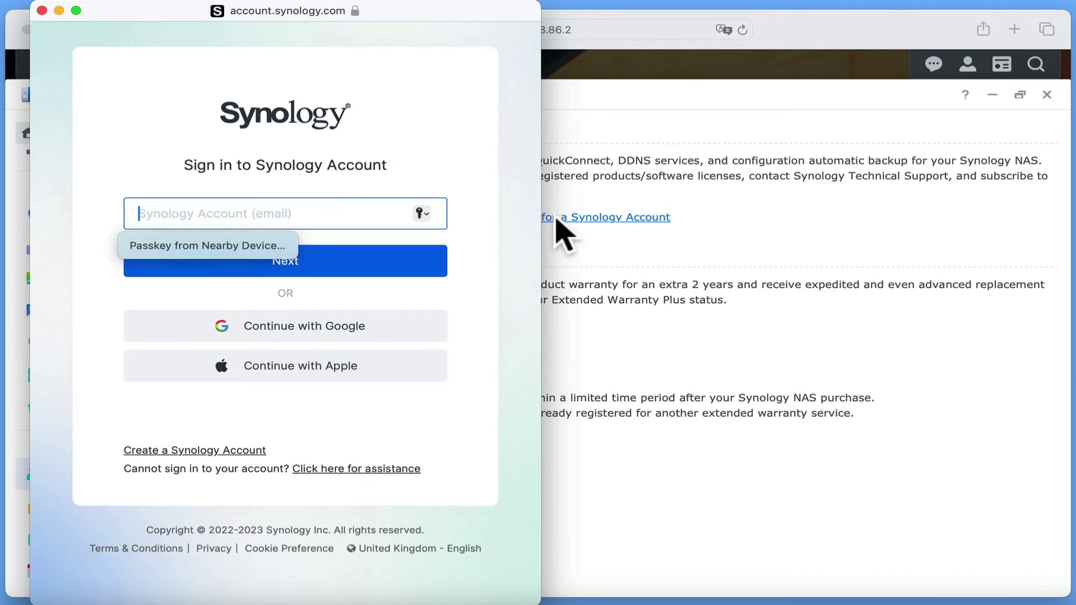
{"action": "left_click", "coordinate": [482, 233]}
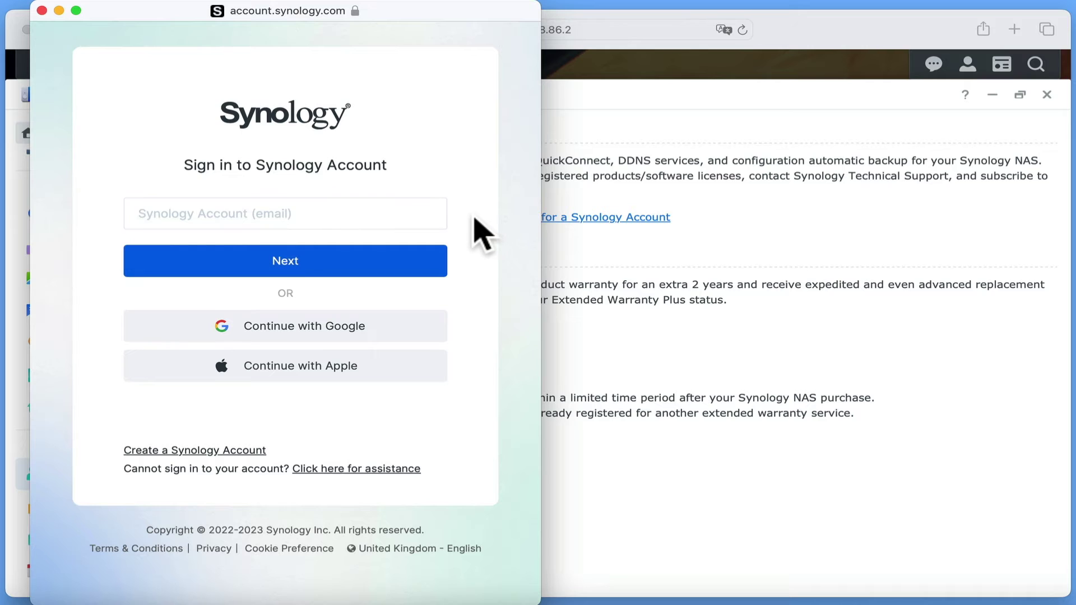
- Sign in with the account e-mail and the e-mailed verification code
{"action": "left_click", "coordinate": [223, 218]}
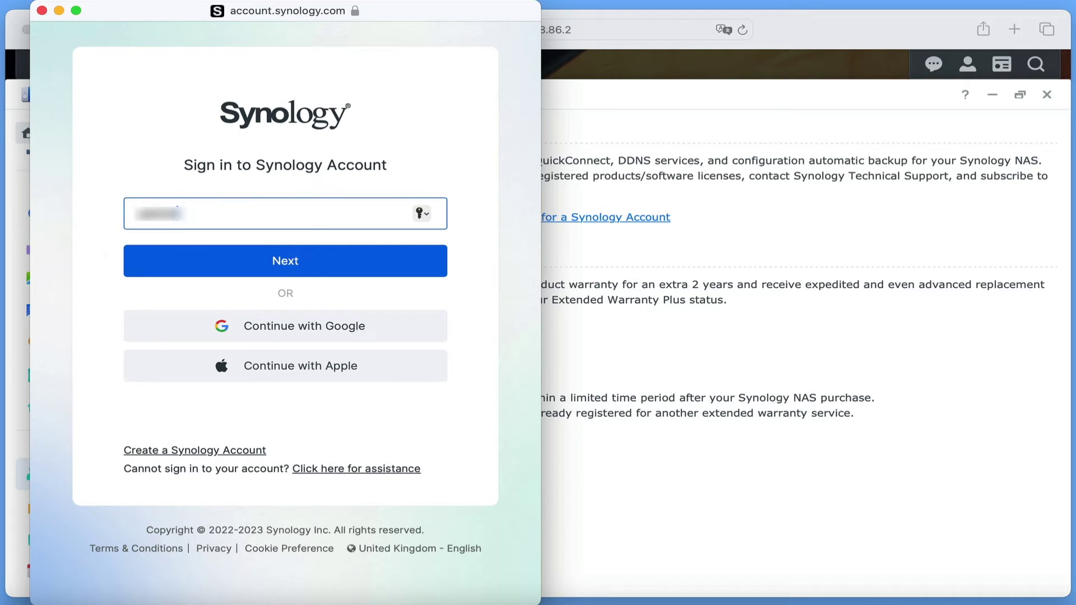
{"action": "left_click", "coordinate": [399, 260]}
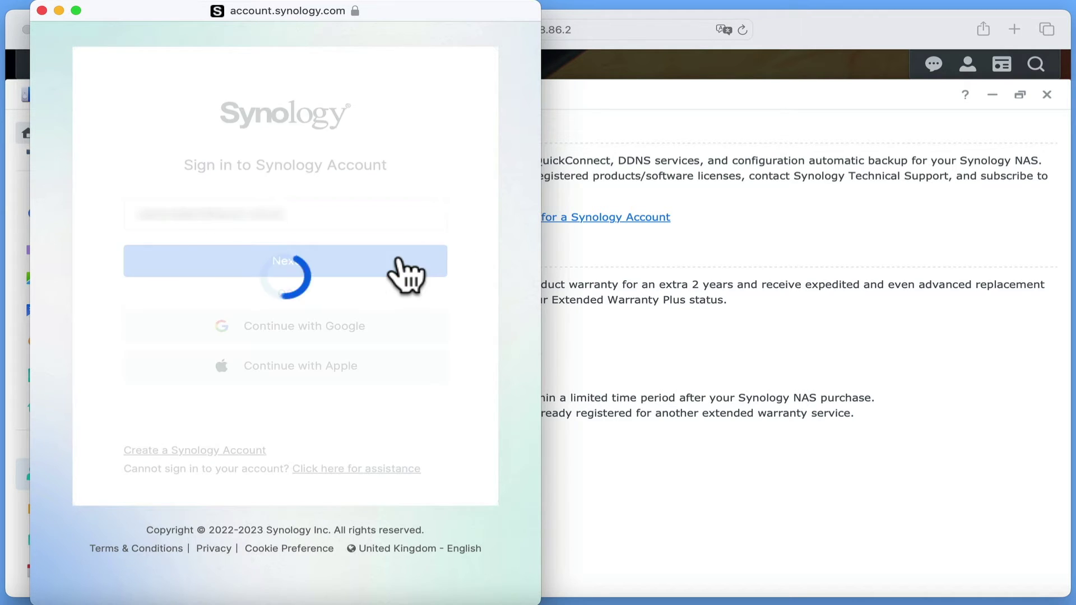
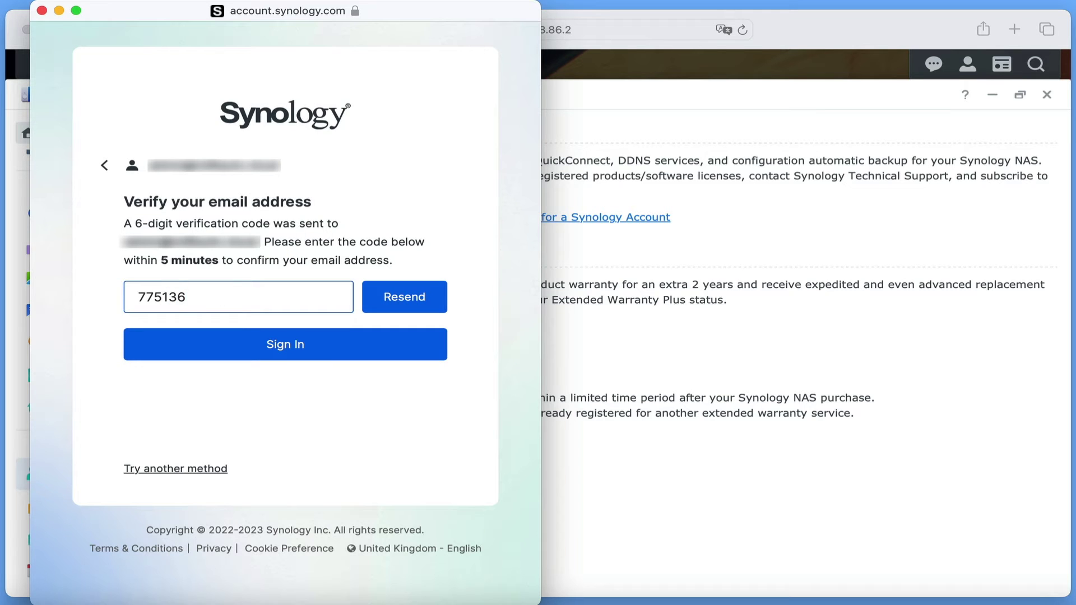
{"action": "left_click", "coordinate": [367, 345]}
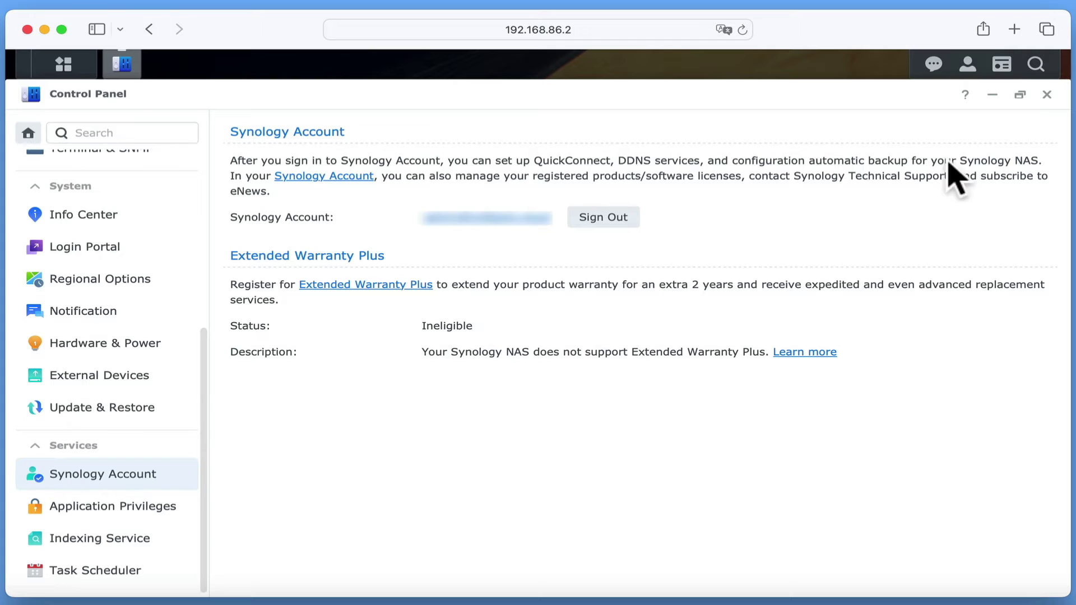
- Install Advanced Media Extensions from the Multimedia packages, then close Package Center
{"action": "left_click", "coordinate": [1045, 94]}
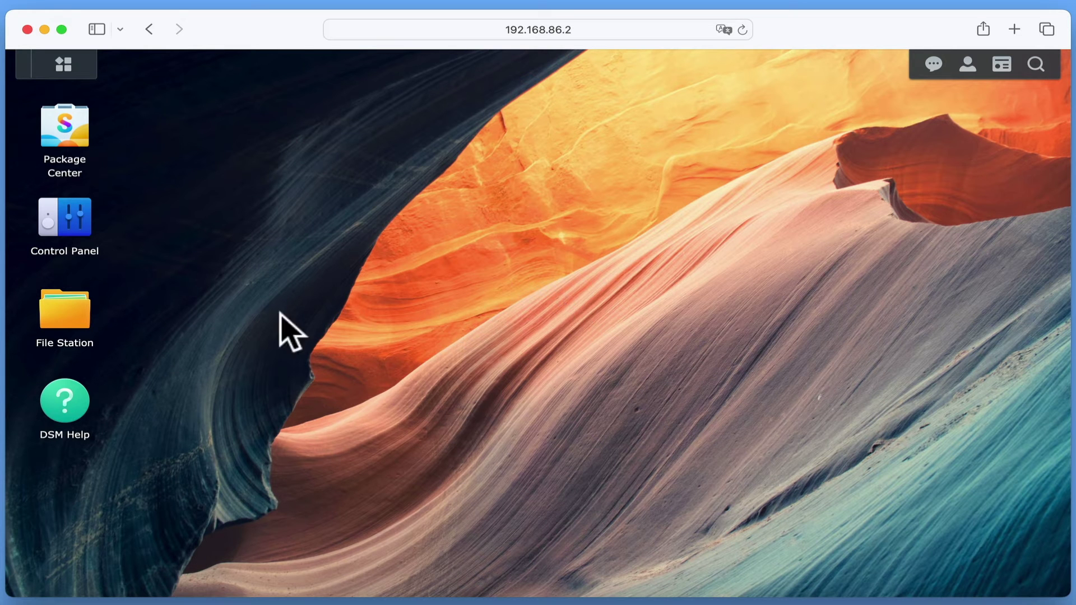
{"action": "left_click", "coordinate": [62, 140]}
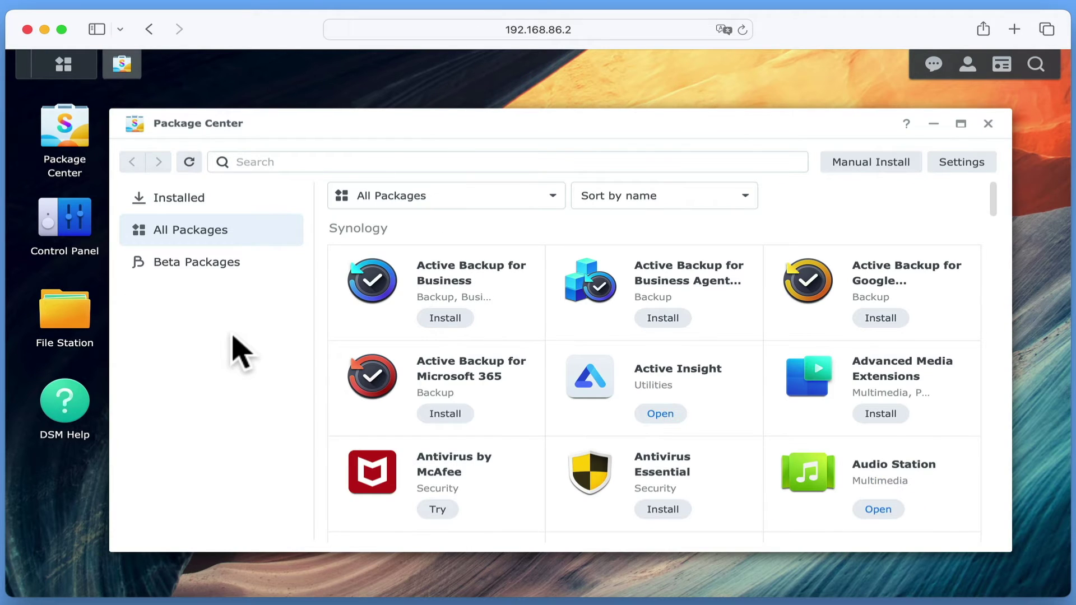
{"action": "left_click", "coordinate": [553, 196]}
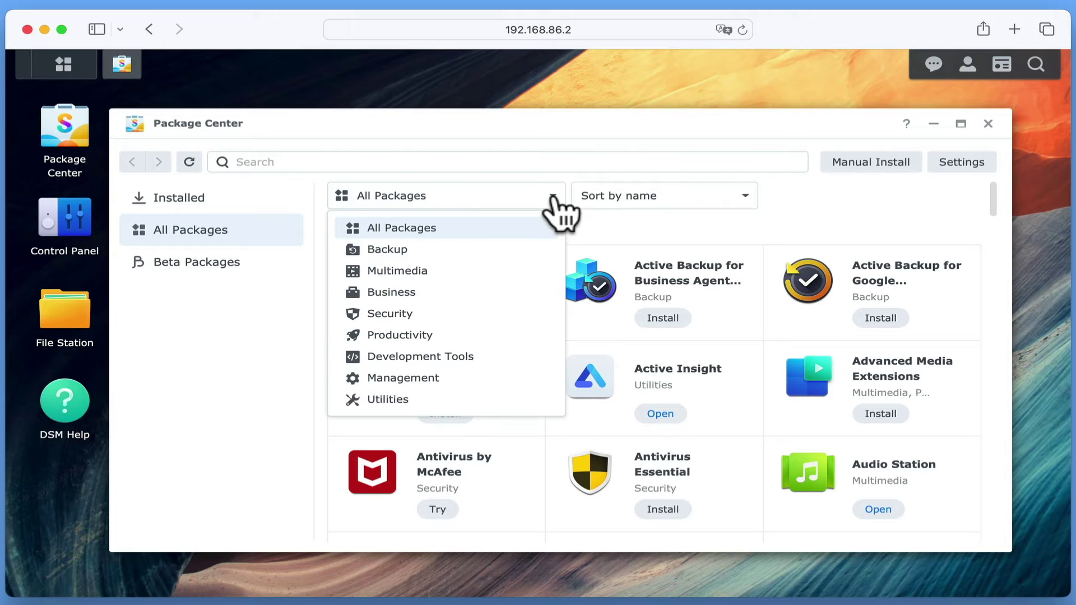
{"action": "left_click", "coordinate": [497, 271]}
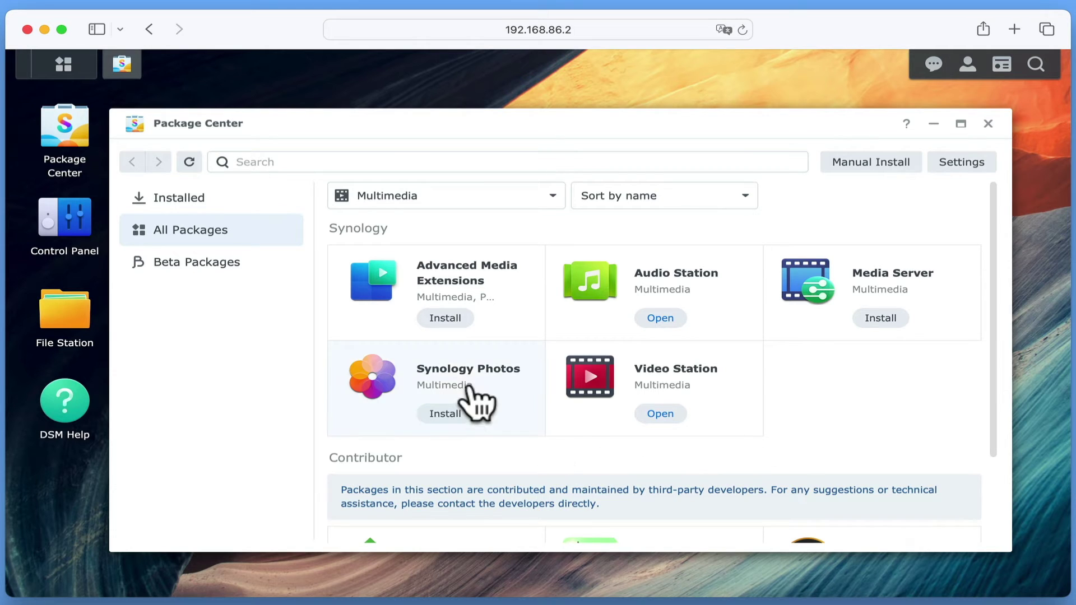
{"action": "left_click", "coordinate": [451, 324]}
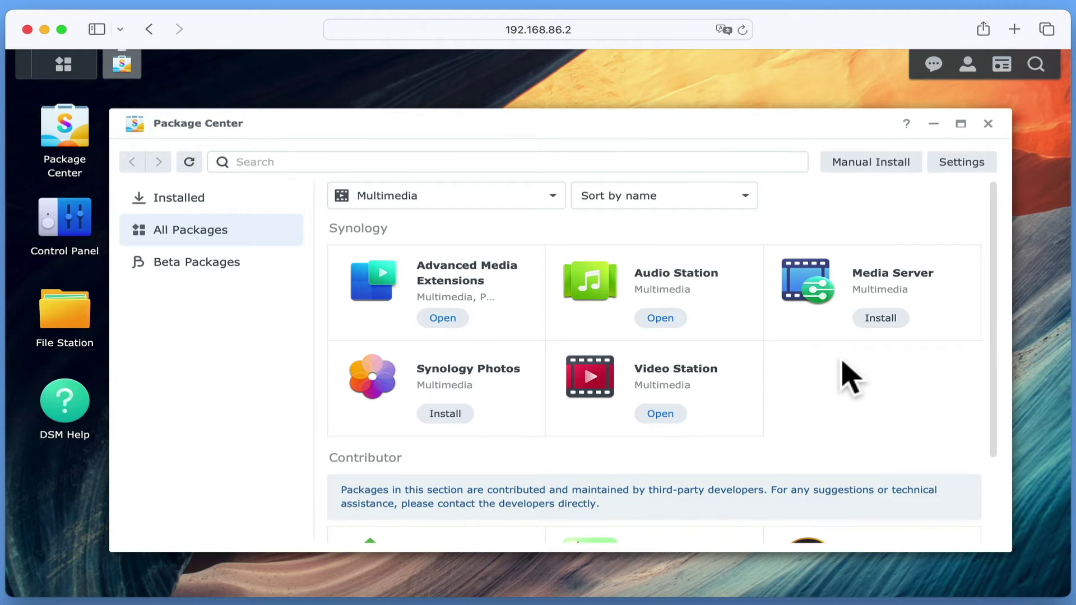
{"action": "left_click", "coordinate": [988, 124]}
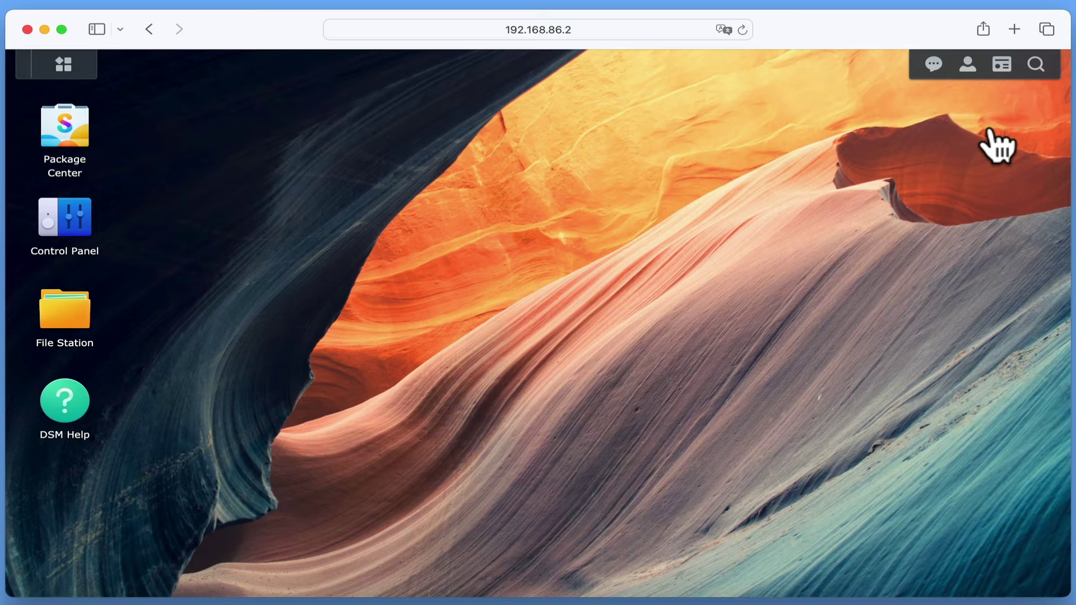
- Sign out of the DSM admin session, close Safari, and open the desktop's Sample Videos folder
{"action": "left_click", "coordinate": [968, 65]}
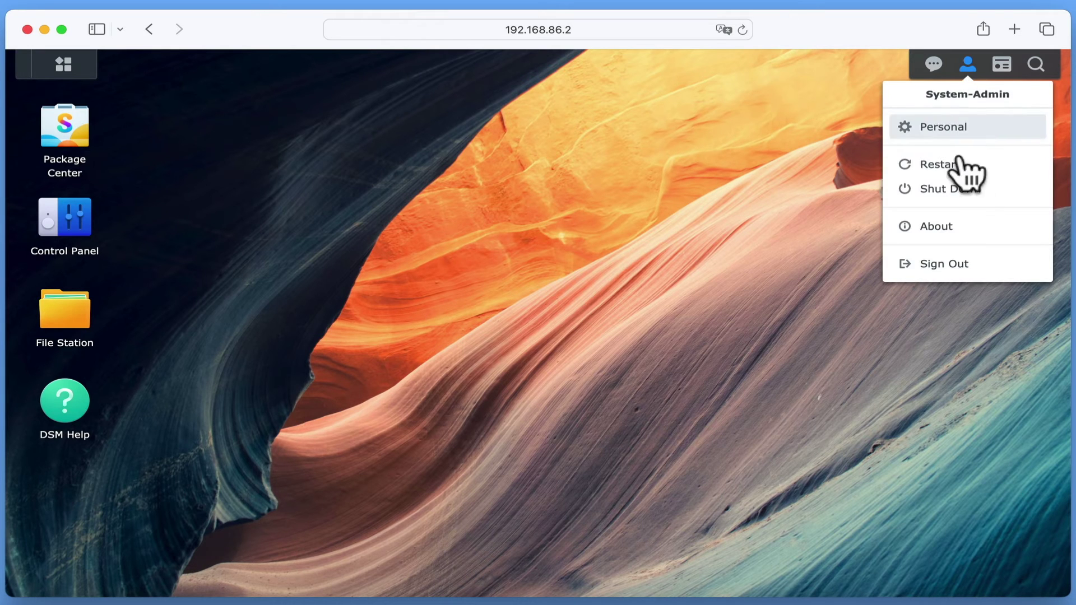
{"action": "left_click", "coordinate": [963, 265]}
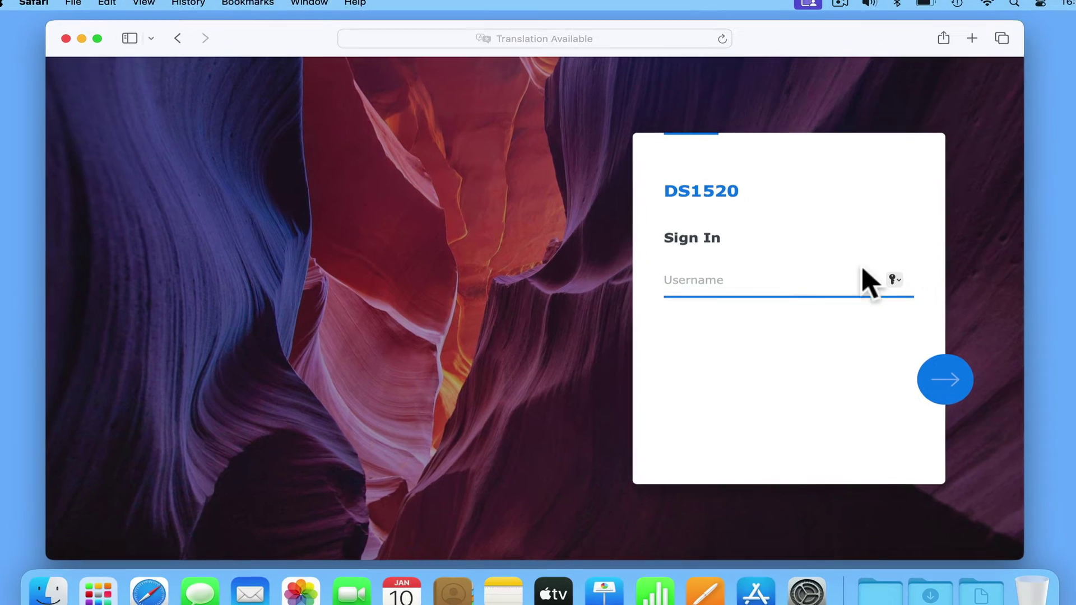
{"action": "left_click", "coordinate": [66, 38]}
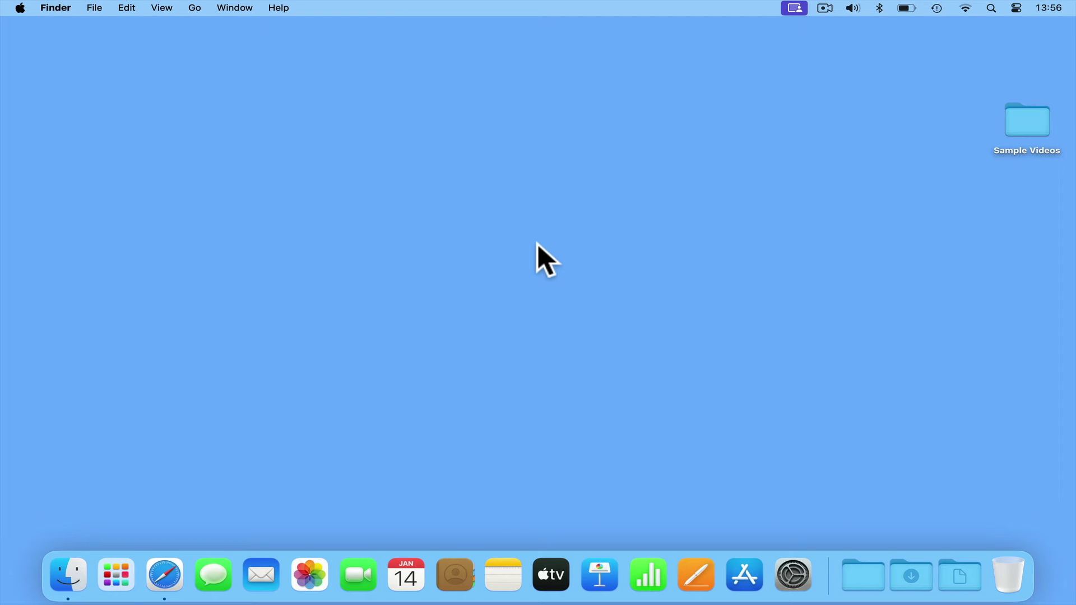
{"action": "double_click", "coordinate": [1024, 124]}
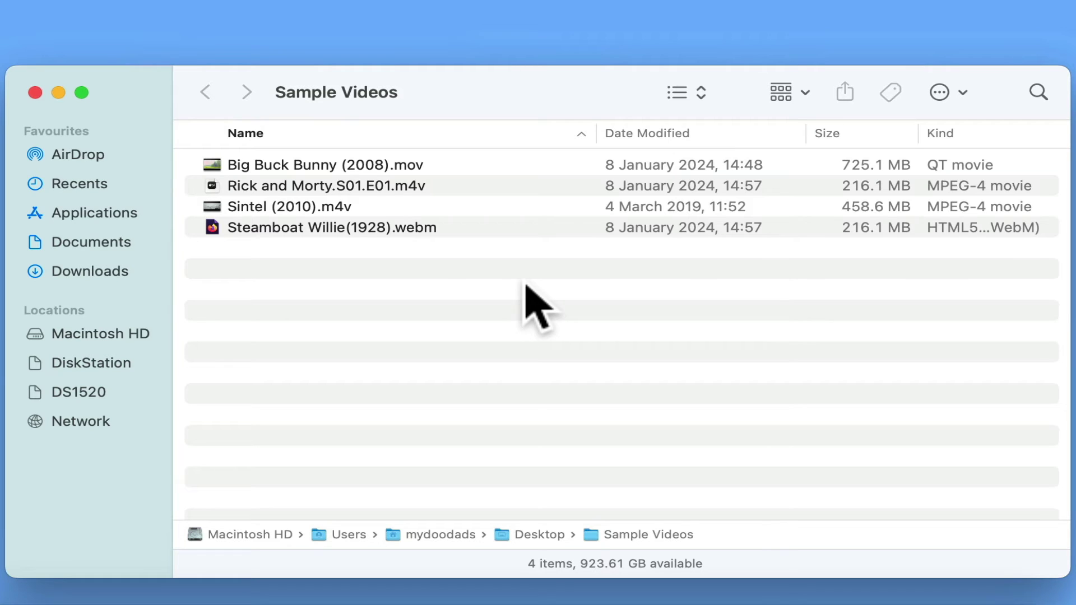
{"action": "left_click", "coordinate": [398, 164]}
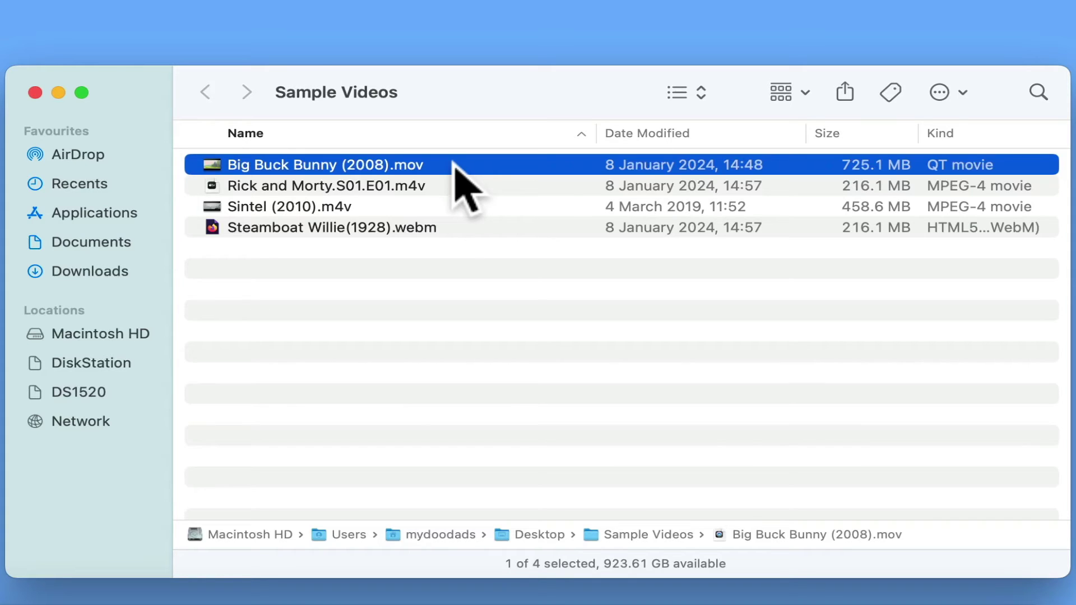
{"action": "left_click", "coordinate": [455, 186]}
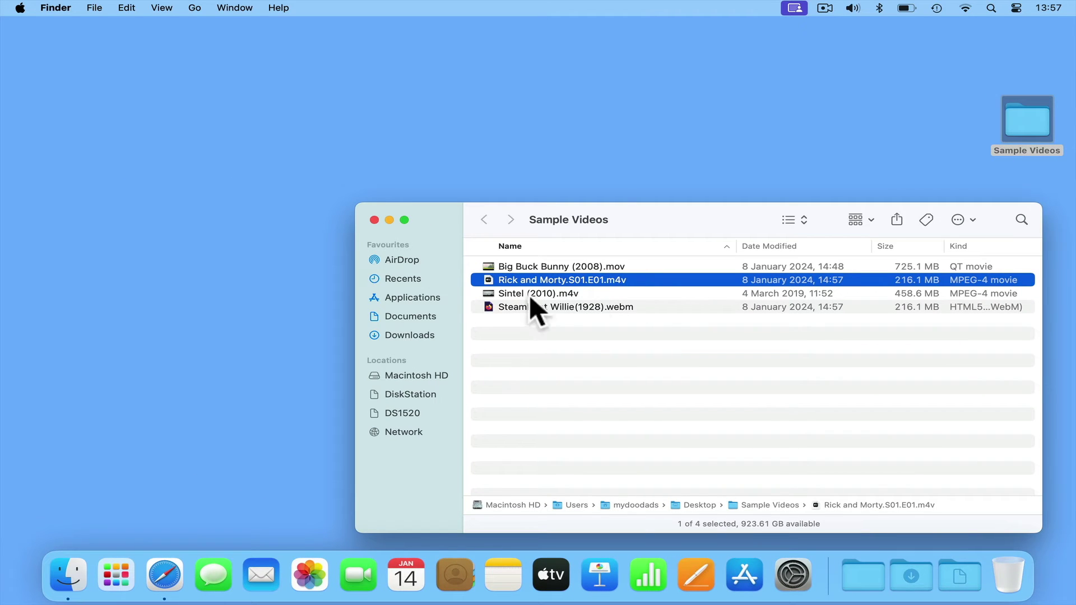
{"action": "left_click", "coordinate": [374, 220]}
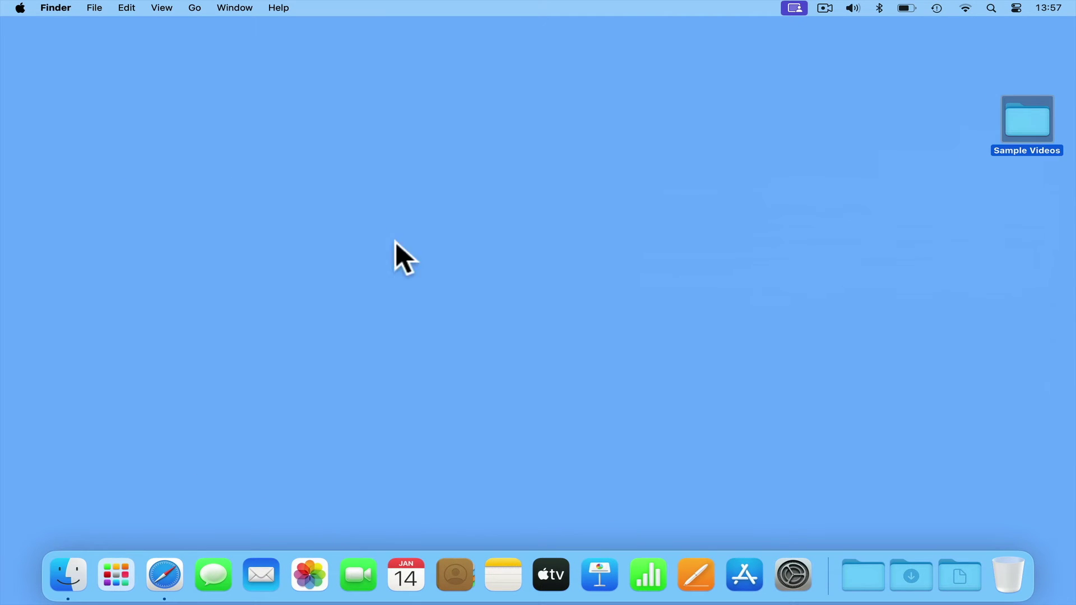
- Connect Finder to the NAS video share by appending /video to the server address
{"action": "left_click", "coordinate": [475, 254]}
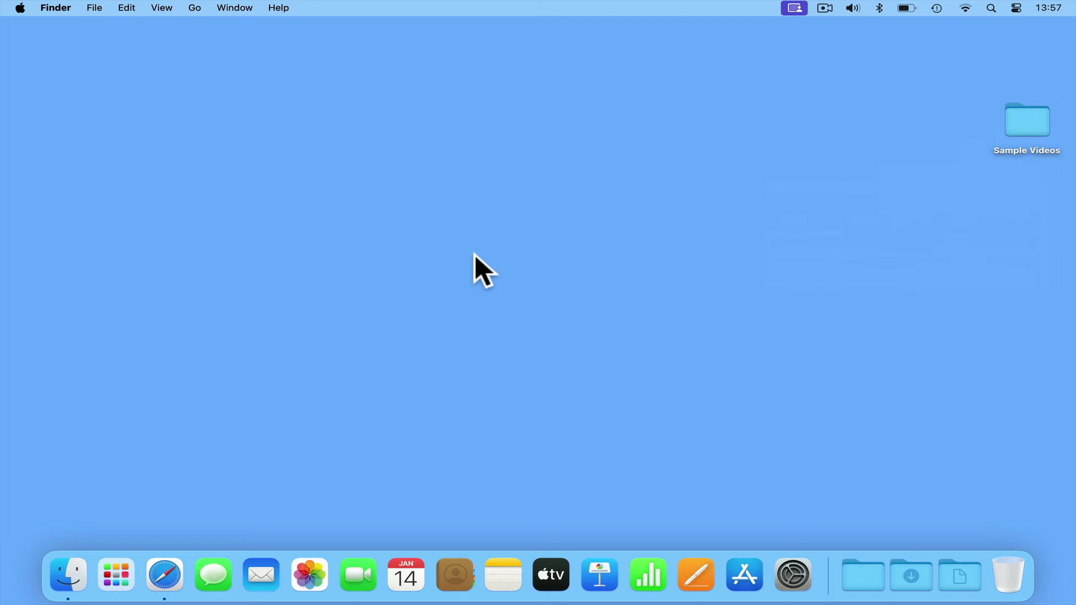
{"action": "left_click", "coordinate": [197, 7]}
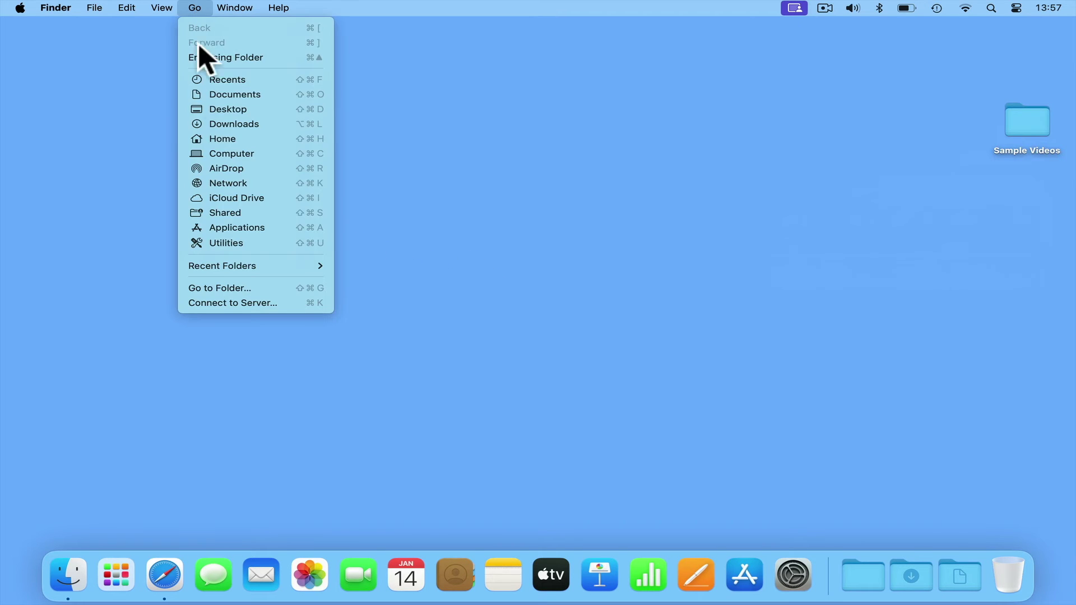
{"action": "left_click", "coordinate": [213, 302]}
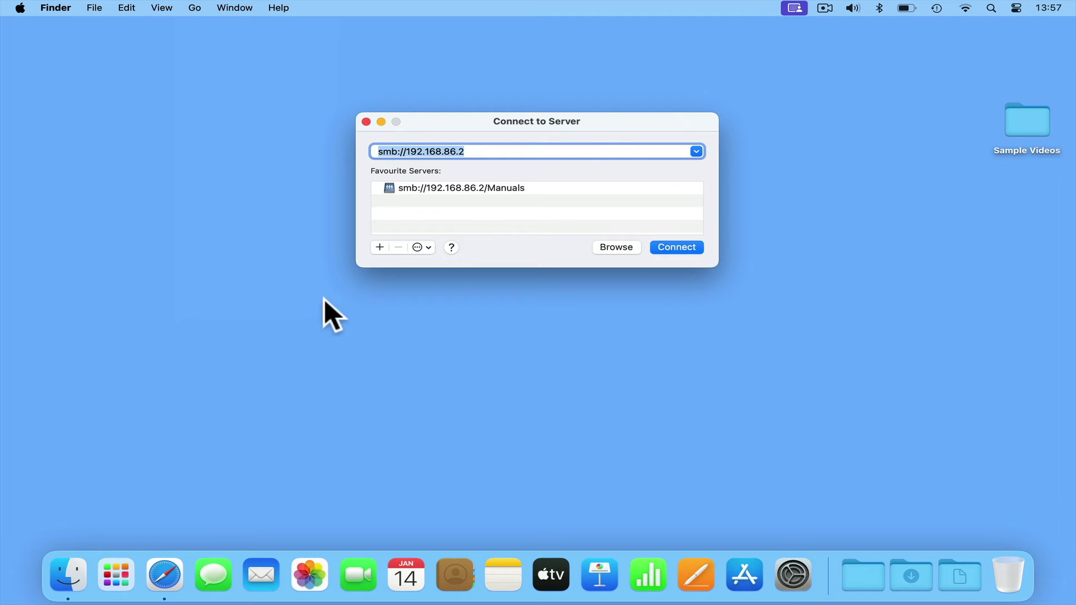
{"action": "left_click", "coordinate": [470, 151]}
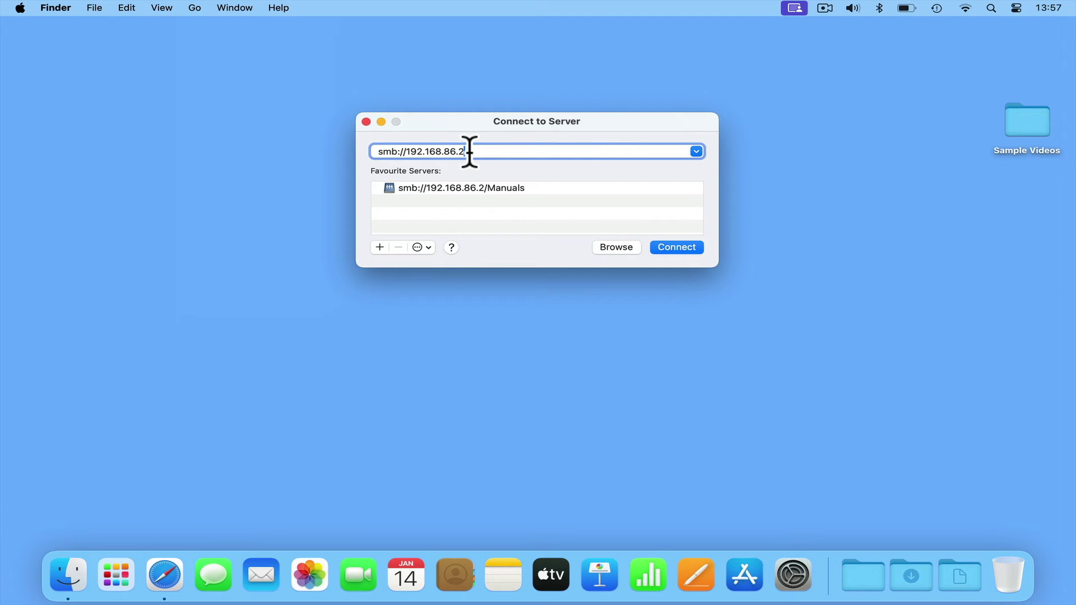
{"action": "type", "text": "/video"}
{"action": "left_click", "coordinate": [676, 247]}
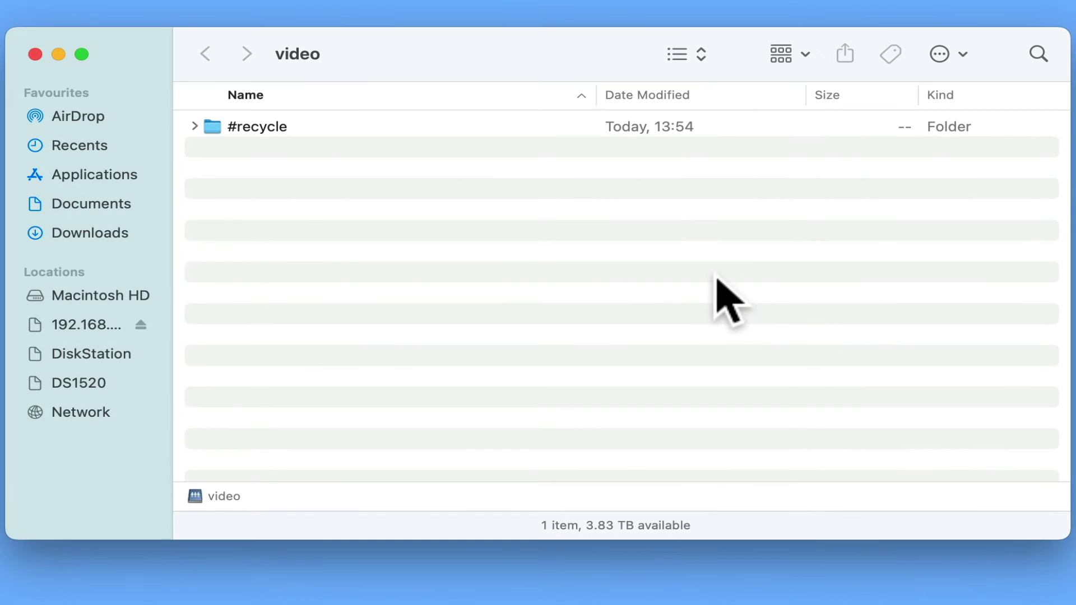
- Create 'Movies' and 'TV Series' folders in the video share
{"action": "right_click", "coordinate": [253, 179]}
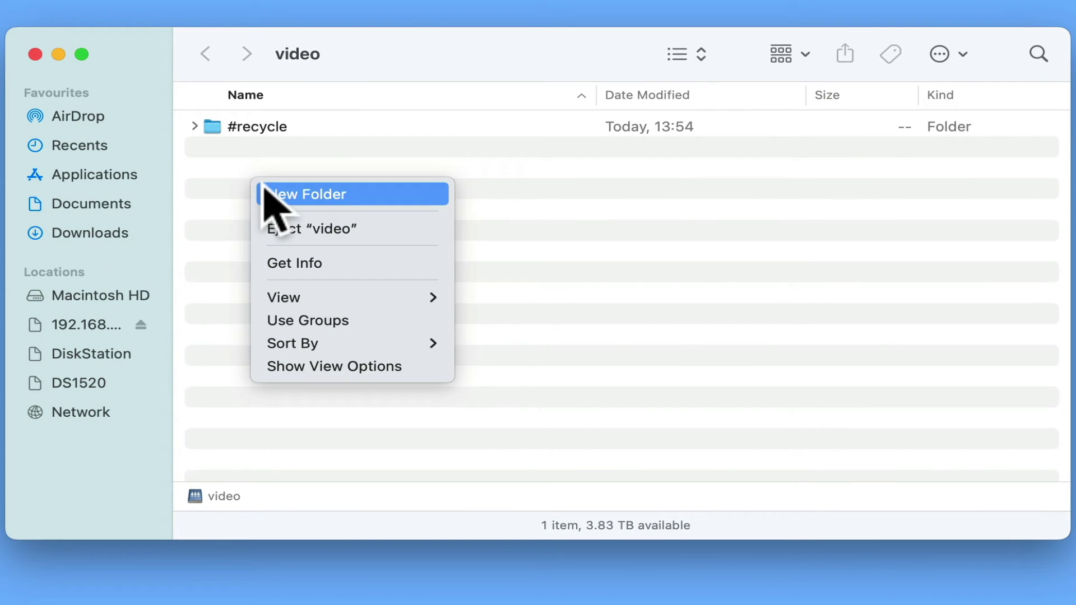
{"action": "left_click", "coordinate": [265, 192]}
{"action": "type", "text": "Mo"}
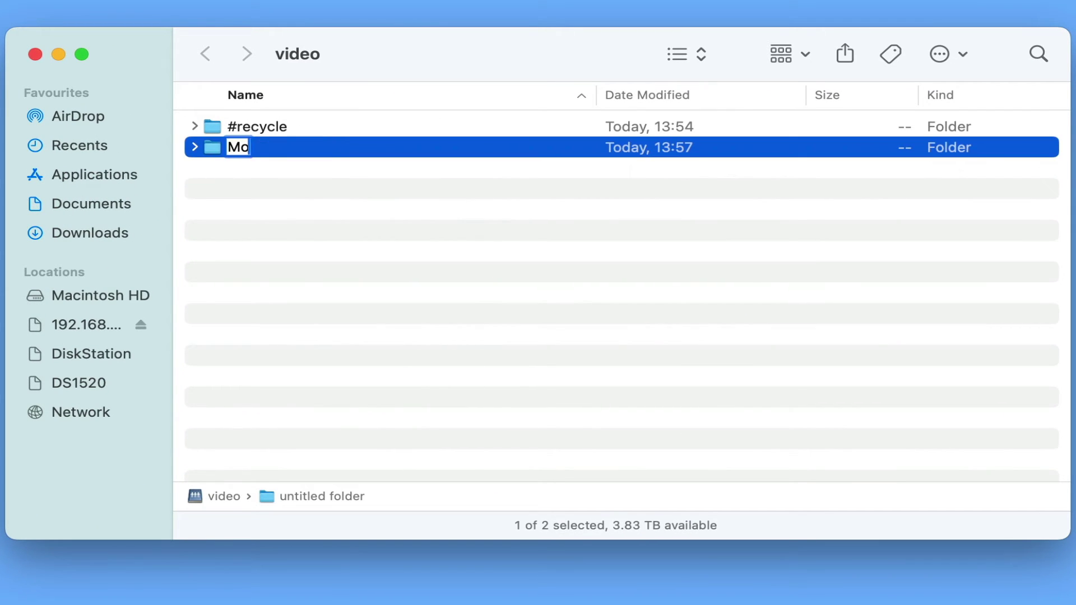
{"action": "type", "text": "vies"}
{"action": "key", "text": "Return"}
{"action": "right_click", "coordinate": [261, 206]}
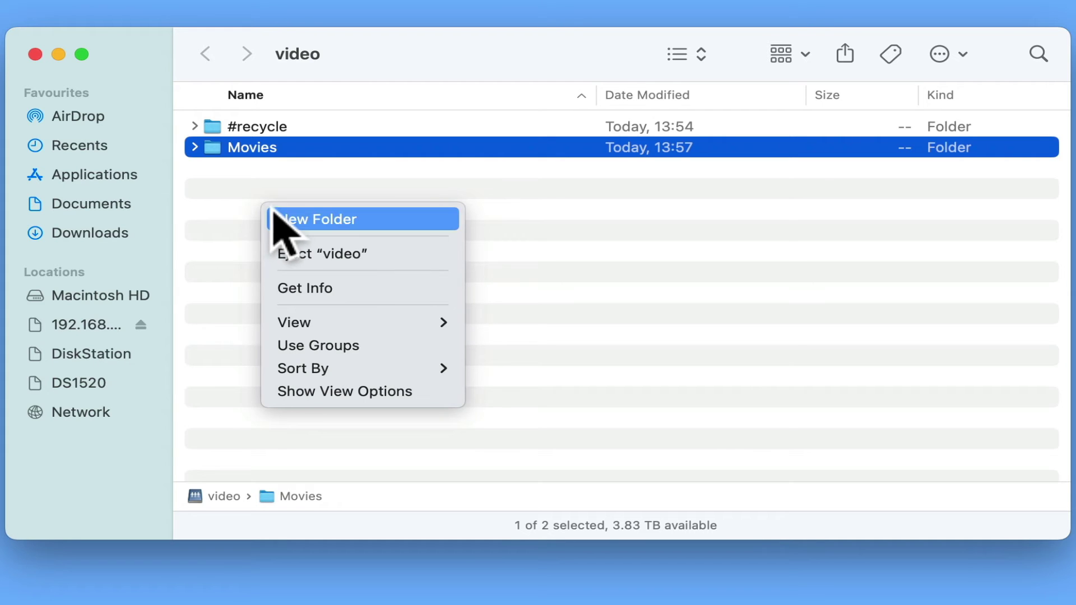
{"action": "left_click", "coordinate": [278, 218]}
{"action": "type", "text": "Tv Serie"}
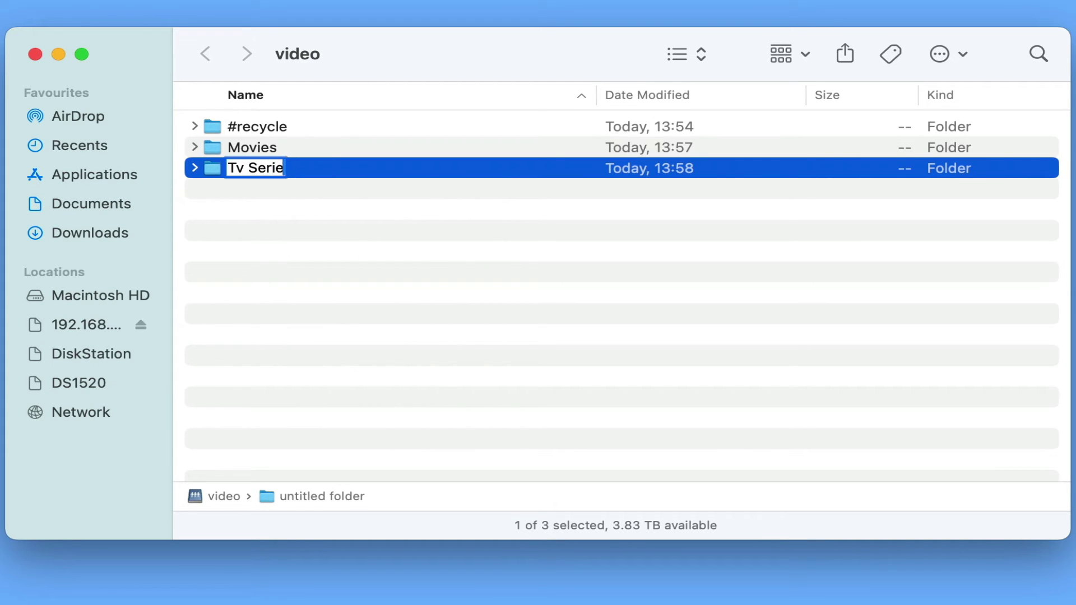
{"action": "type", "text": "s"}
{"action": "left_click", "coordinate": [247, 168]}
{"action": "key", "text": "BackSpace"}
{"action": "type", "text": "V"}
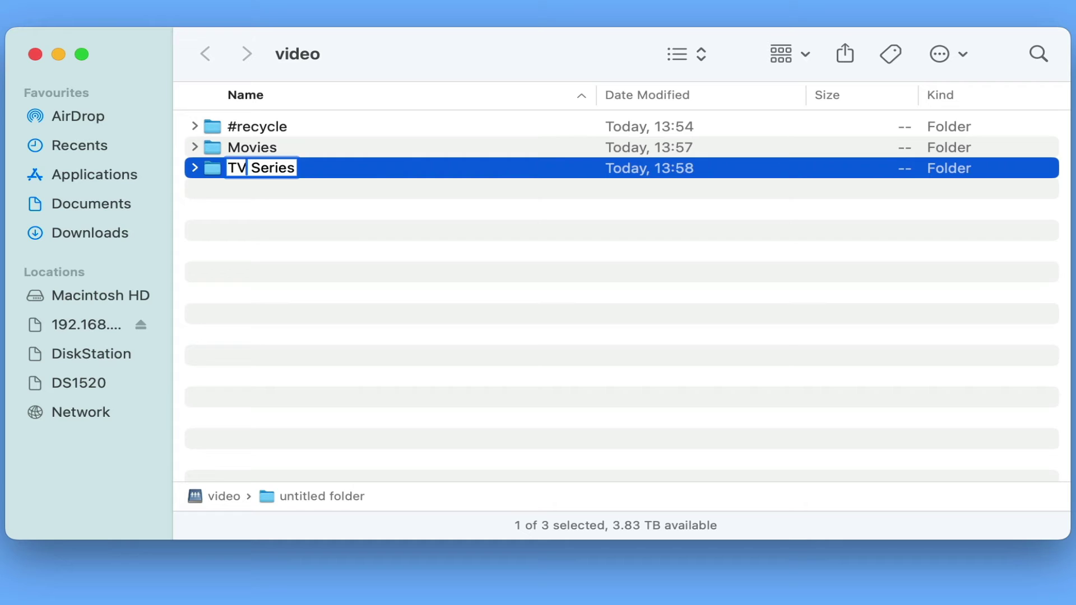
{"action": "key", "text": "Return"}
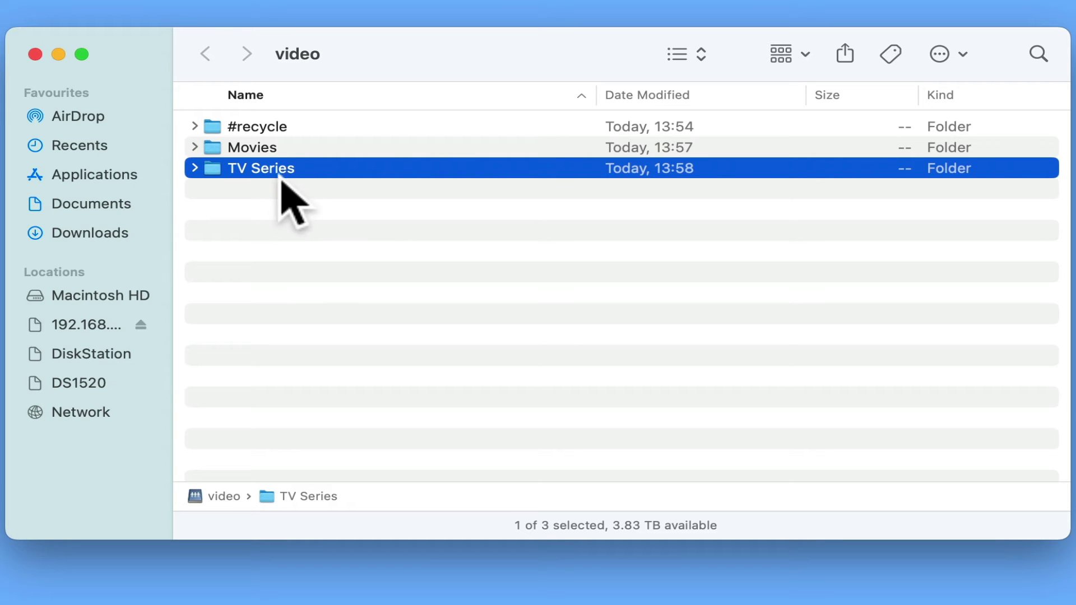
- Inside Movies, create the 'Animation' and 'Action' folders
{"action": "left_click", "coordinate": [280, 148]}
{"action": "double_click", "coordinate": [280, 148]}
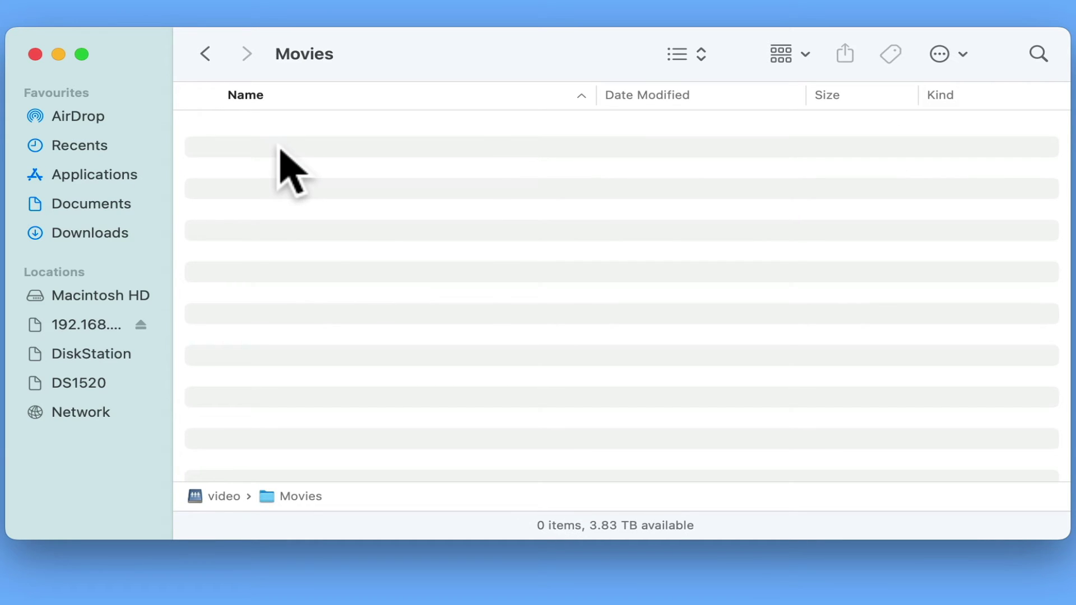
{"action": "right_click", "coordinate": [281, 148]}
{"action": "left_click", "coordinate": [297, 158]}
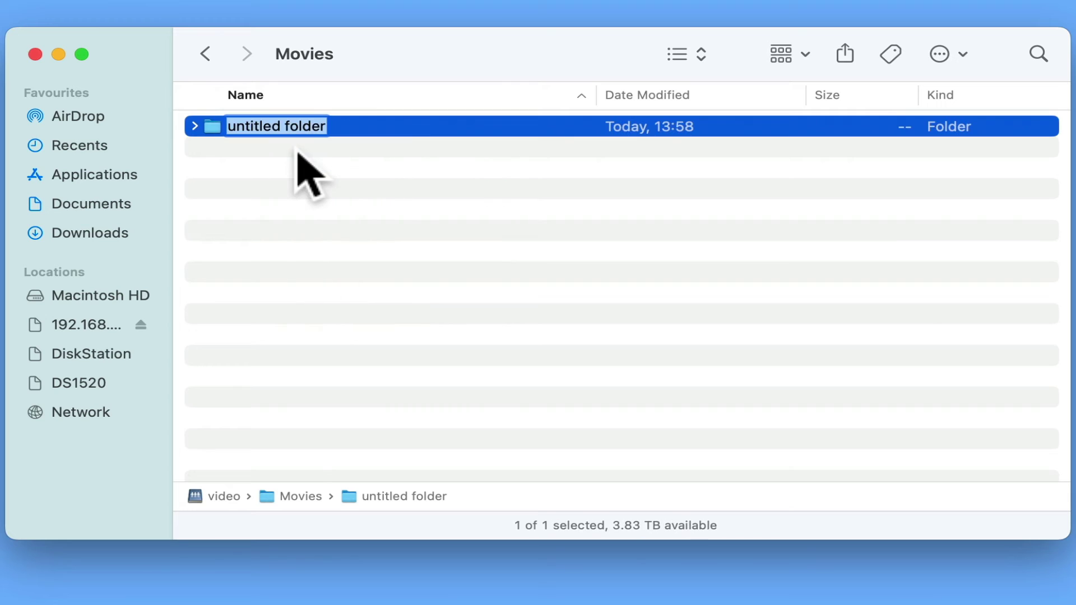
{"action": "type", "text": "Animation"}
{"action": "key", "text": "Return"}
{"action": "right_click", "coordinate": [297, 158]}
{"action": "left_click", "coordinate": [303, 168]}
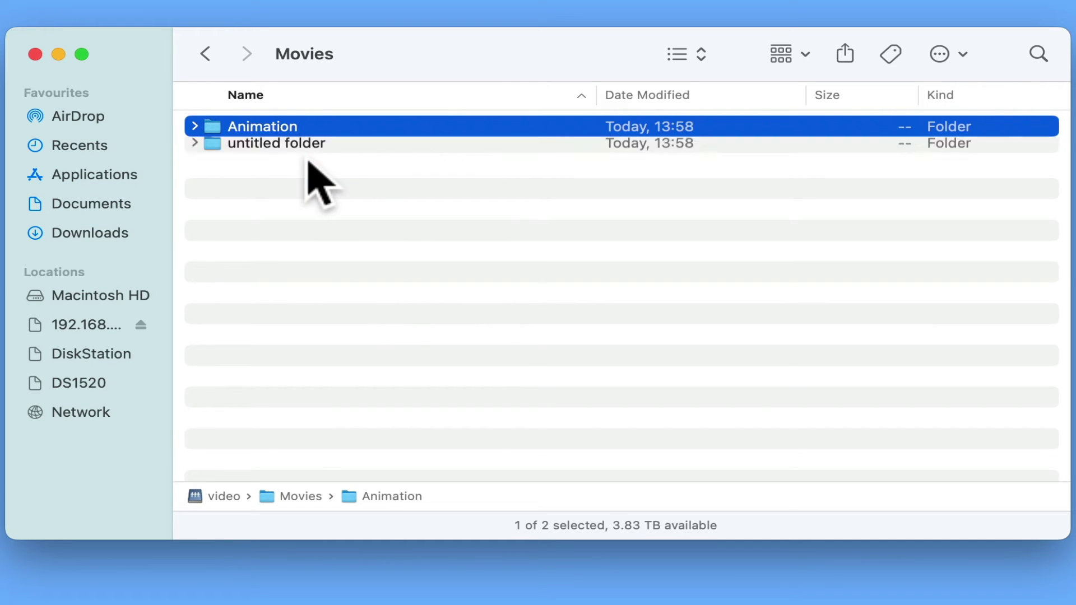
{"action": "type", "text": "Action"}
{"action": "key", "text": "Return"}
- Add 'Romance' and 'Drama' folders inside Movies
{"action": "right_click", "coordinate": [300, 161]}
{"action": "left_click", "coordinate": [299, 172]}
{"action": "type", "text": "Romance"}
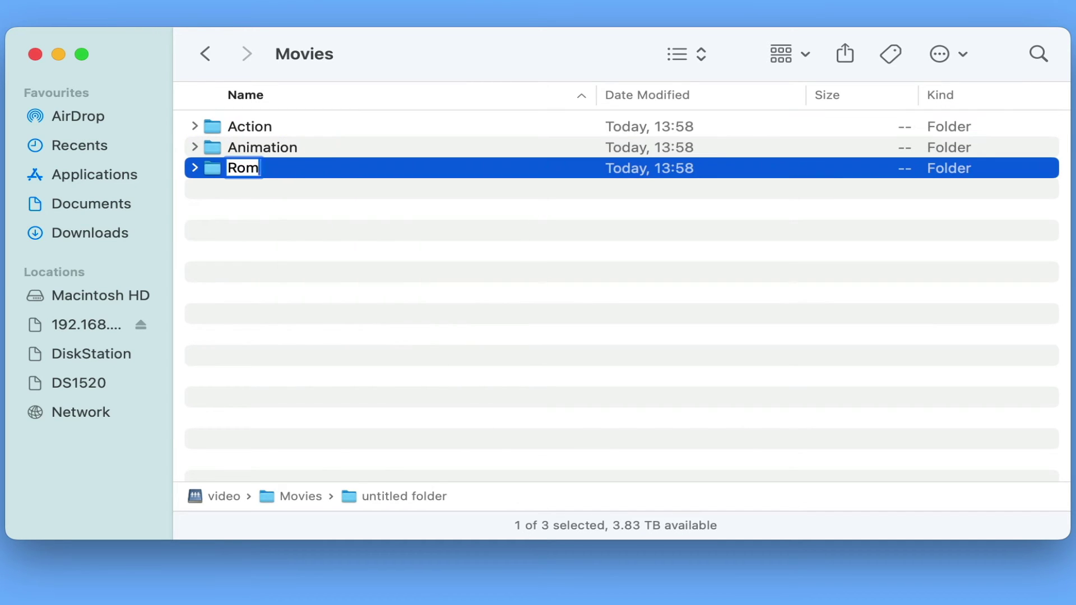
{"action": "key", "text": "Return"}
{"action": "right_click", "coordinate": [301, 216]}
{"action": "left_click", "coordinate": [307, 227]}
{"action": "type", "text": "Drama"}
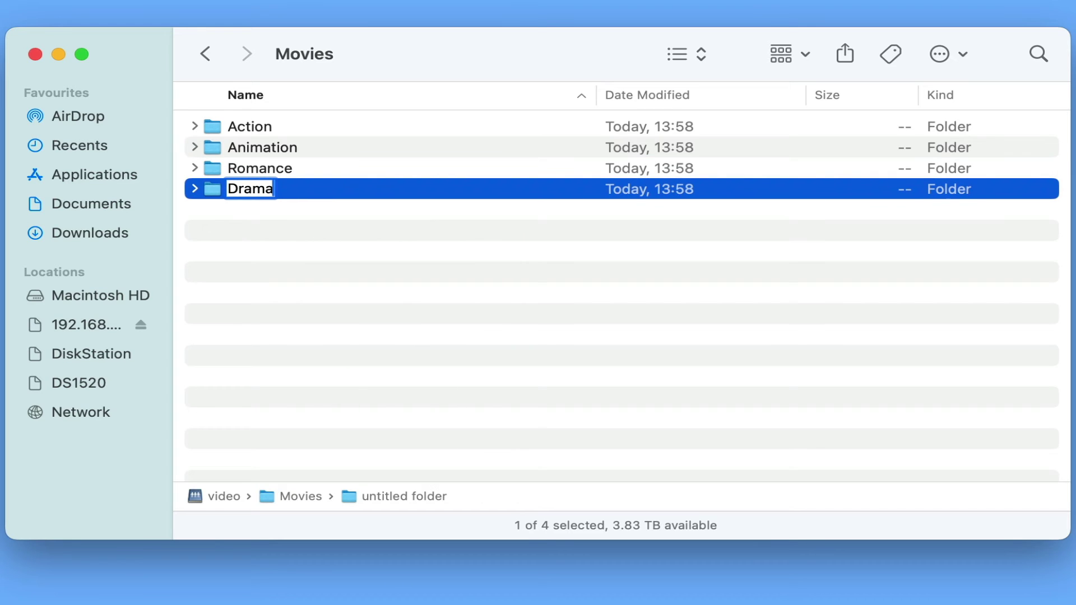
{"action": "key", "text": "Return"}
- Copy Big Buck Bunny, Sintel and Steamboat Willie from Sample Videos into Movies/Animation
{"action": "double_click", "coordinate": [384, 165]}
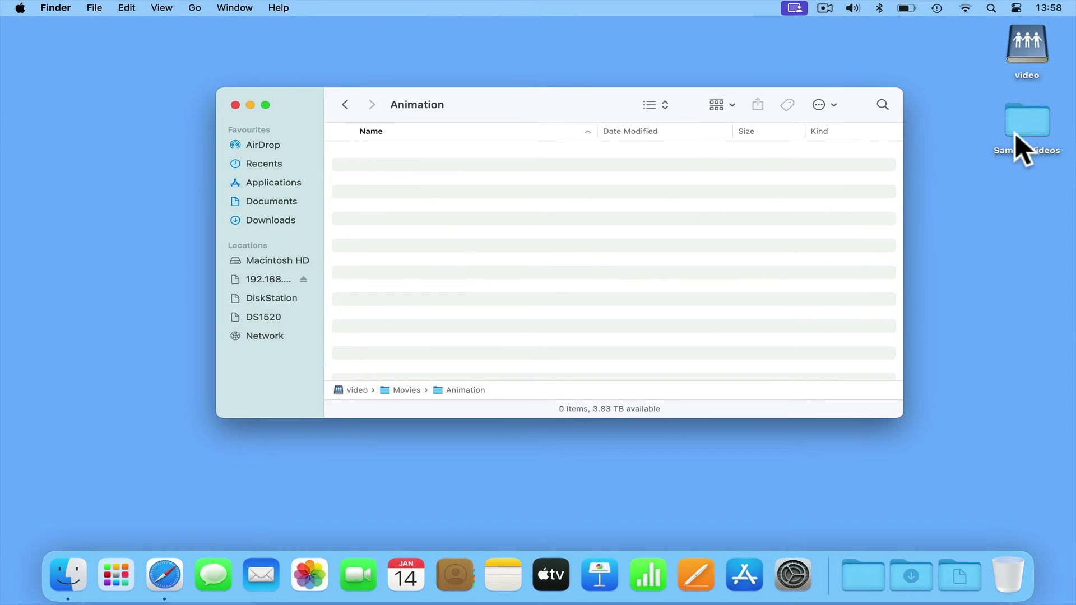
{"action": "double_click", "coordinate": [1019, 140]}
{"action": "left_click_drag", "start_coordinate": [675, 266], "coordinate": [589, 171]}
{"action": "left_click", "coordinate": [561, 336]}
{"action": "left_click_drag", "start_coordinate": [561, 336], "coordinate": [561, 292]}
{"action": "left_click_drag", "start_coordinate": [560, 294], "coordinate": [403, 192]}
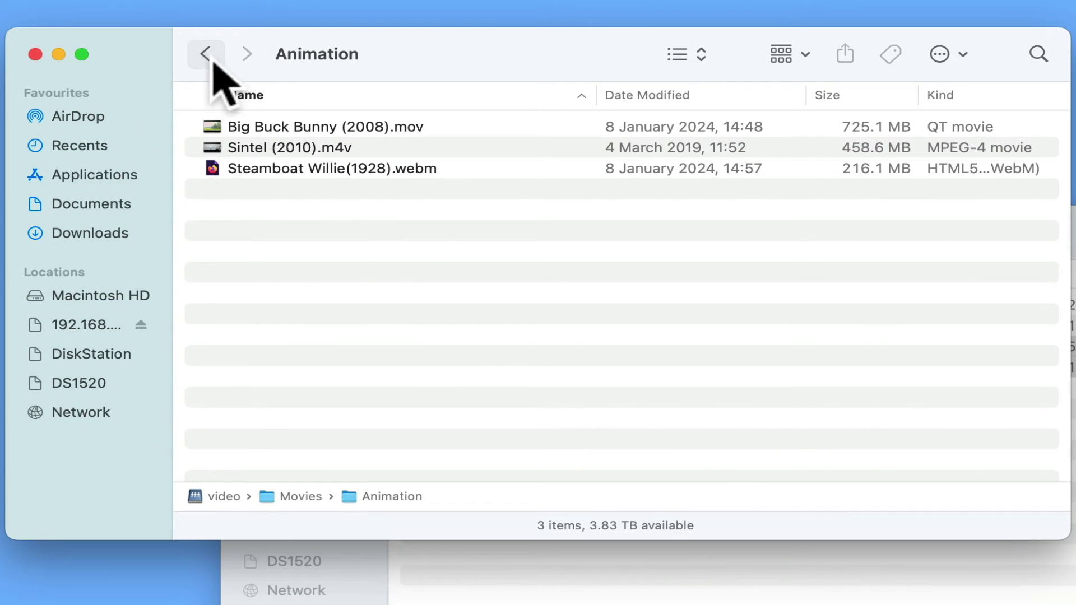
- Return to the share's top level and create 'Animation' and 'Action' folders inside TV Series
{"action": "left_click", "coordinate": [211, 56]}
{"action": "left_click", "coordinate": [211, 58]}
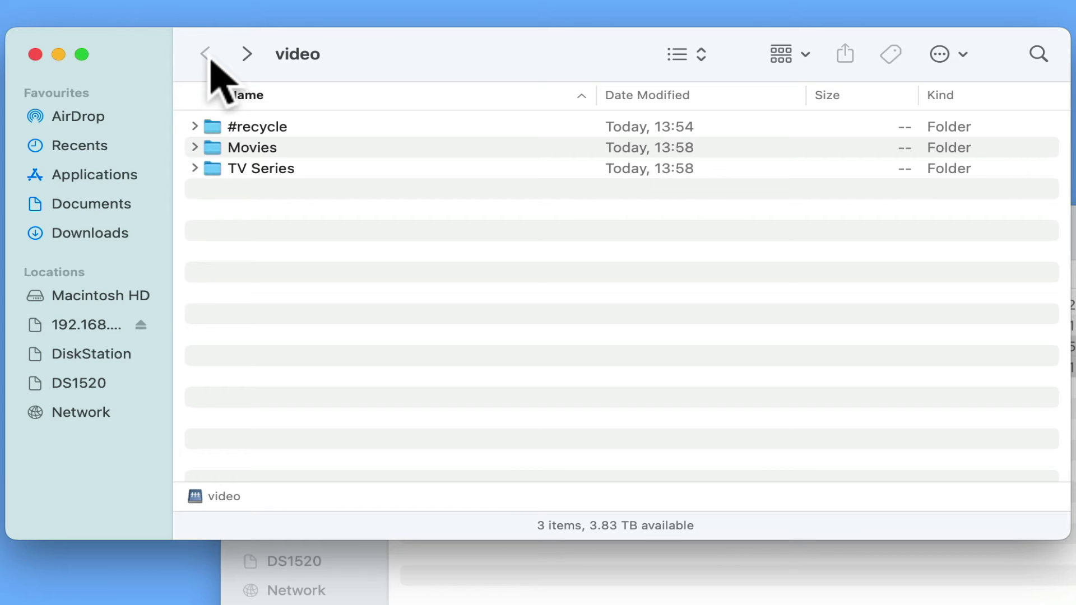
{"action": "left_click", "coordinate": [267, 164]}
{"action": "double_click", "coordinate": [267, 164]}
{"action": "right_click", "coordinate": [272, 171]}
{"action": "left_click", "coordinate": [292, 176]}
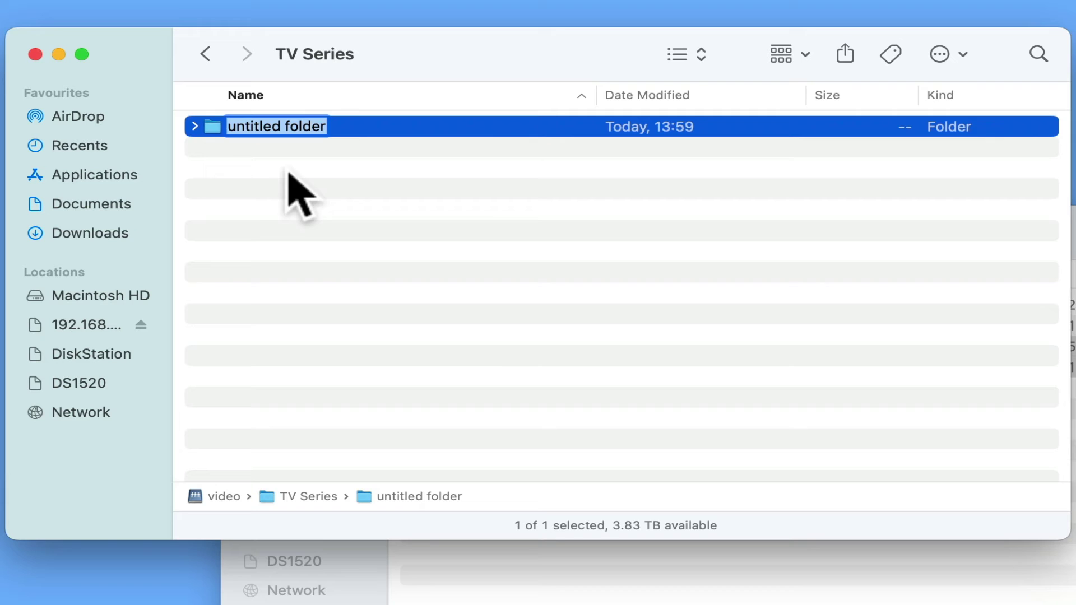
{"action": "type", "text": "Animation"}
{"action": "key", "text": "Return"}
{"action": "right_click", "coordinate": [283, 181]}
{"action": "left_click", "coordinate": [291, 193]}
{"action": "type", "text": "Action"}
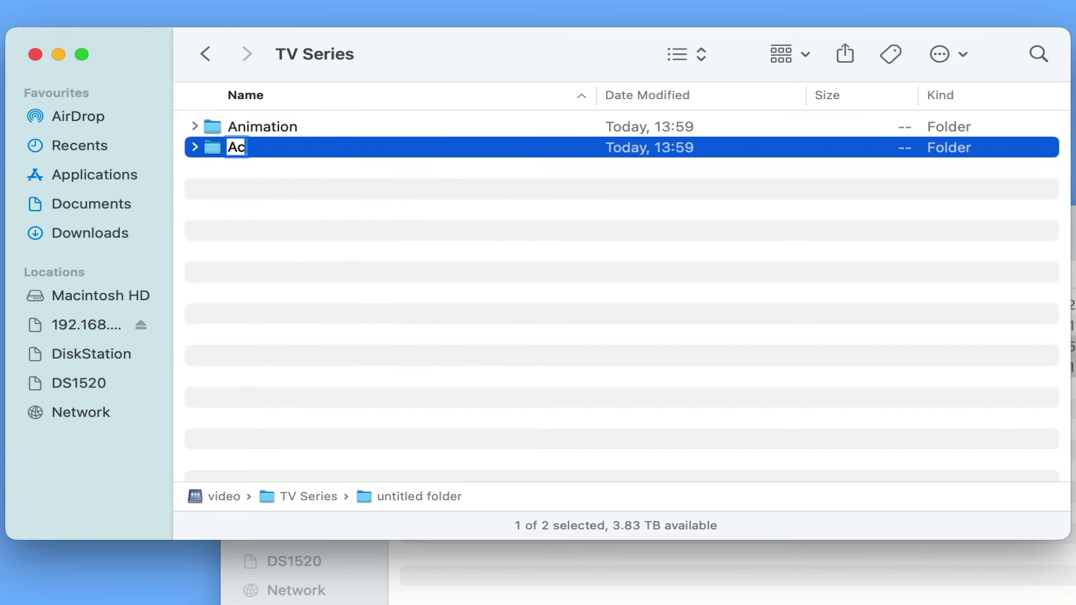
{"action": "key", "text": "Return"}
- Add 'Romance' and 'Drama' folders inside TV Series
{"action": "right_click", "coordinate": [283, 197]}
{"action": "left_click", "coordinate": [285, 205]}
{"action": "type", "text": "Romance"}
{"action": "key", "text": "Return"}
{"action": "right_click", "coordinate": [282, 209]}
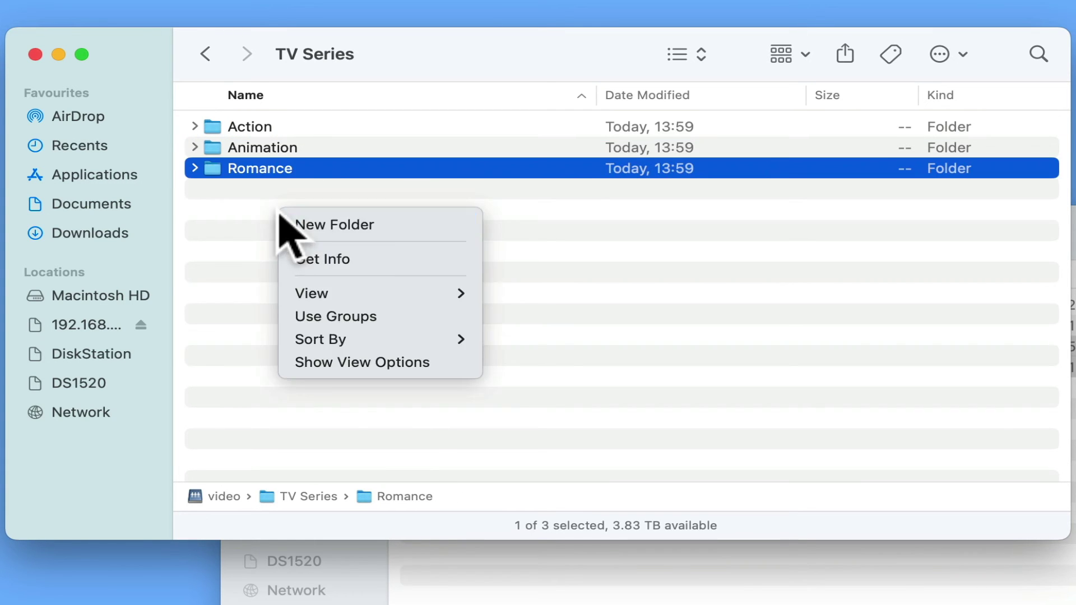
{"action": "left_click", "coordinate": [283, 223]}
{"action": "type", "text": "Drama"}
{"action": "key", "text": "Return"}
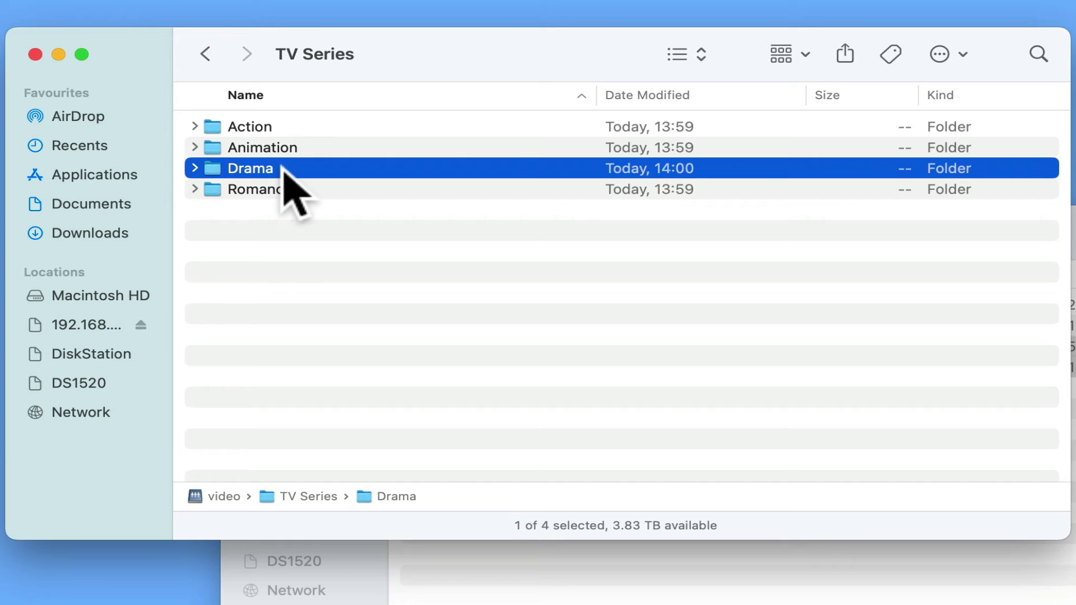
- Inside TV Series/Animation, create a 'Rick and Morty' folder containing a 'Season 1' folder
{"action": "double_click", "coordinate": [283, 150]}
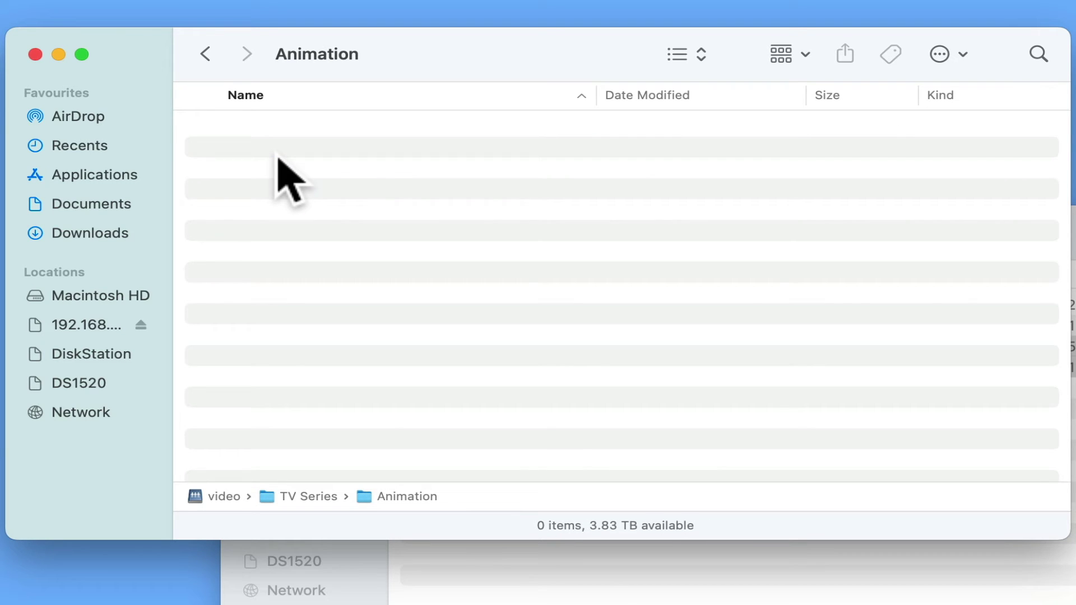
{"action": "right_click", "coordinate": [277, 158]}
{"action": "left_click", "coordinate": [286, 167]}
{"action": "type", "text": "R"}
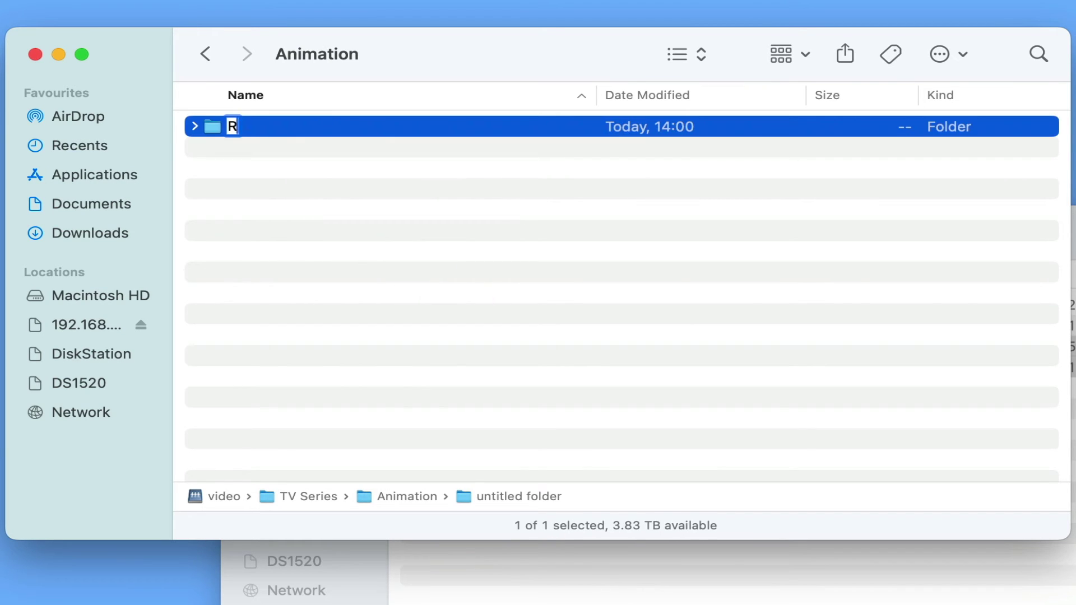
{"action": "type", "text": "ick and Morty"}
{"action": "key", "text": "Return"}
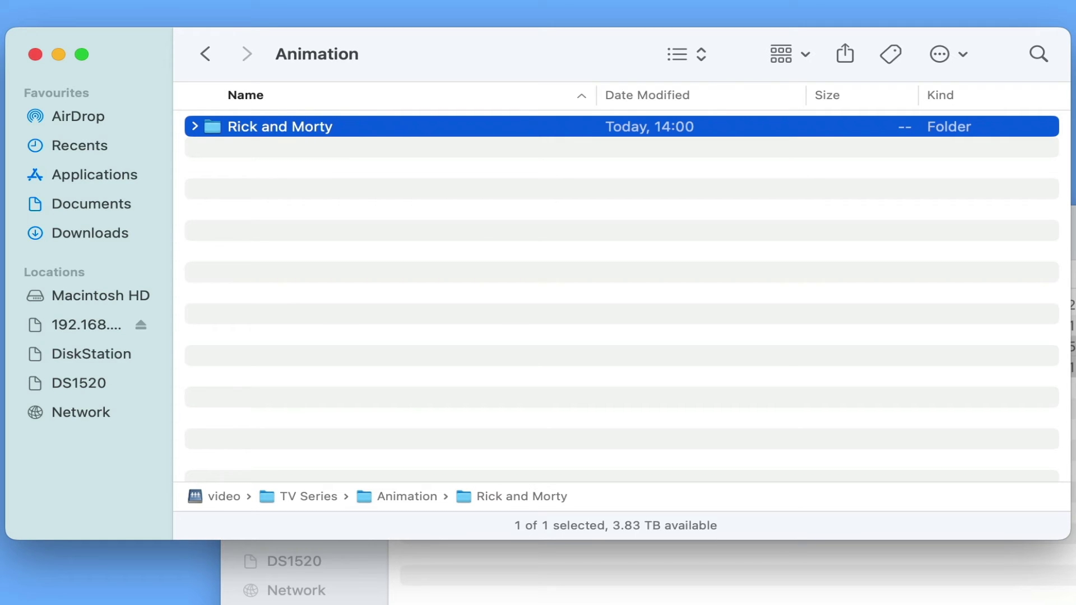
{"action": "double_click", "coordinate": [278, 130]}
{"action": "right_click", "coordinate": [280, 140]}
{"action": "left_click", "coordinate": [286, 149]}
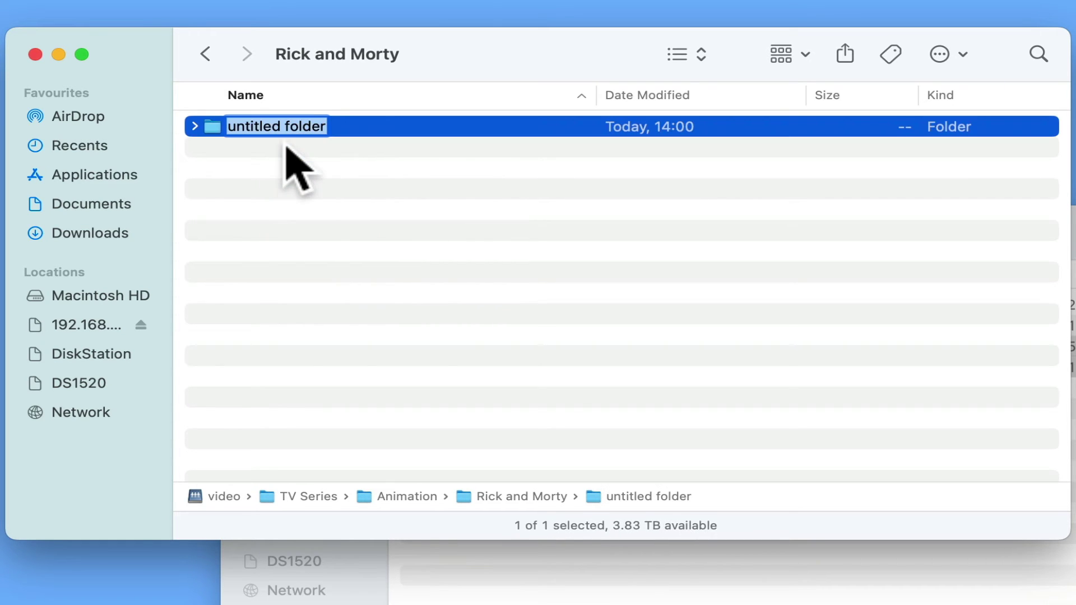
{"action": "type", "text": "Season 1"}
{"action": "key", "text": "Return"}
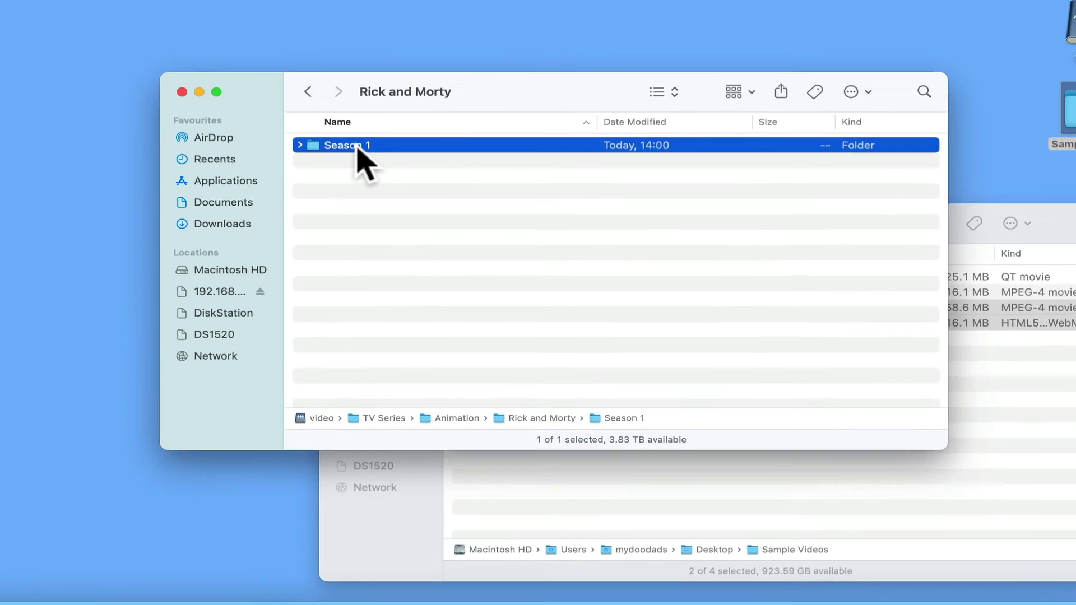
- Copy Rick and Morty.S01.E01.m4v from Sample Videos into the Season 1 folder
{"action": "double_click", "coordinate": [269, 128]}
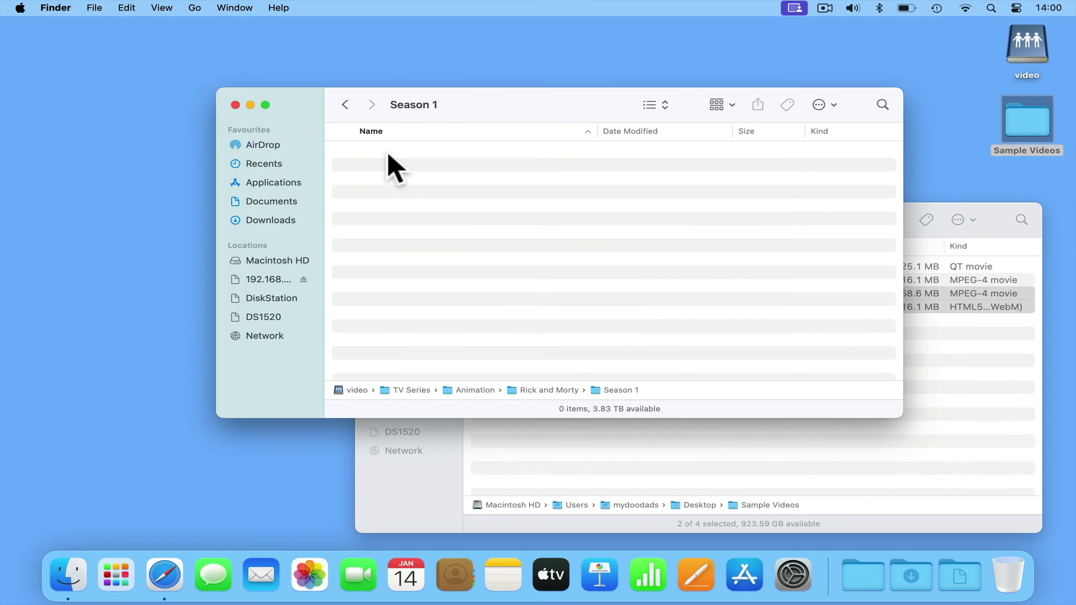
{"action": "left_click", "coordinate": [942, 380]}
{"action": "left_click", "coordinate": [596, 280]}
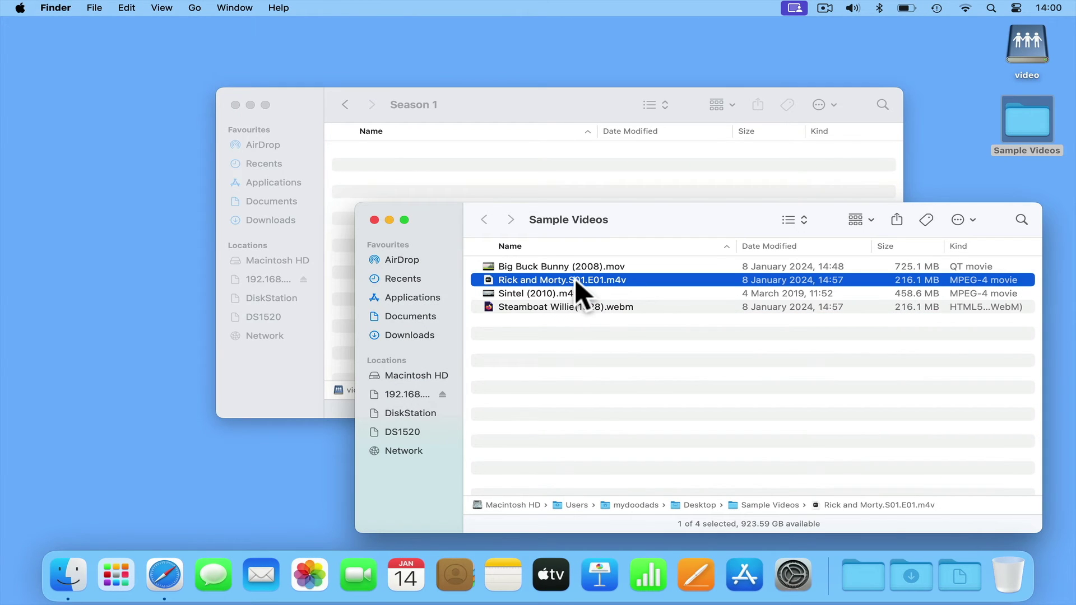
{"action": "left_click_drag", "start_coordinate": [573, 277], "coordinate": [509, 181]}
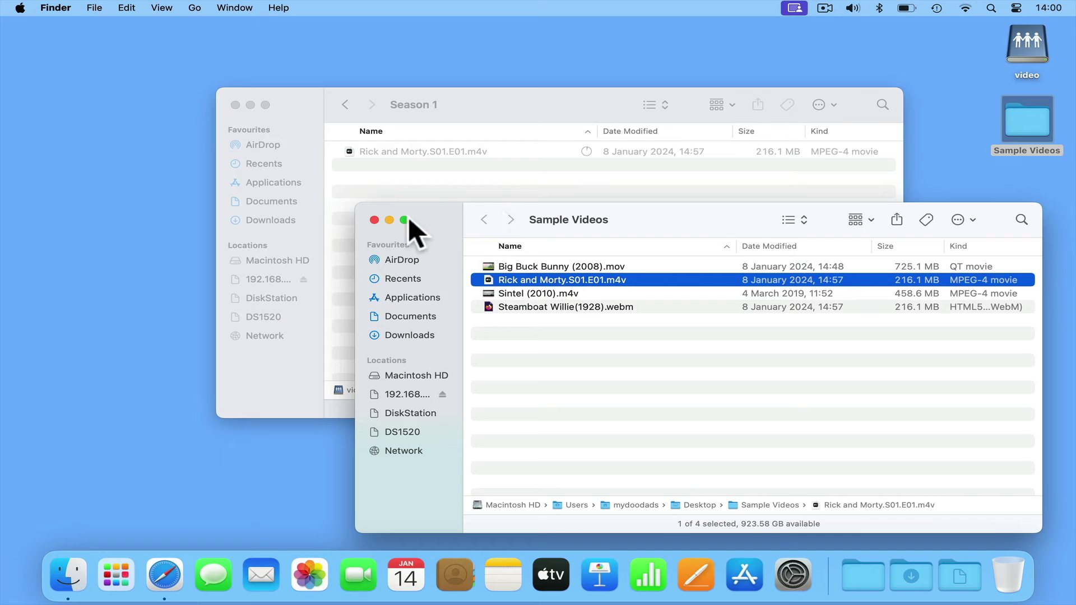
- Close the Finder windows, eject the video share, and move Sample Videos to the Bin
{"action": "left_click", "coordinate": [374, 220]}
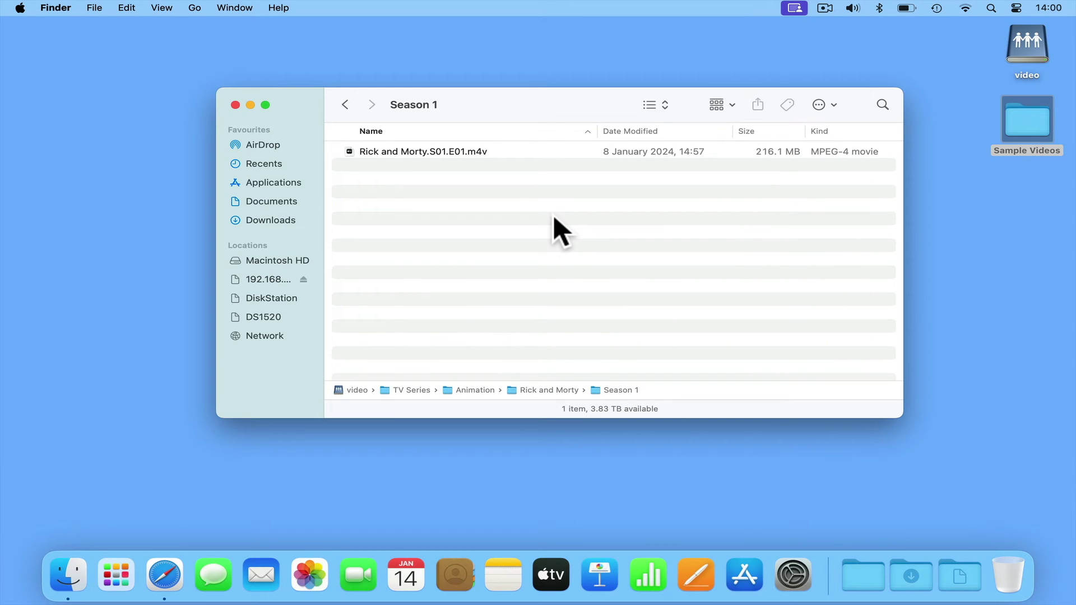
{"action": "left_click", "coordinate": [235, 106]}
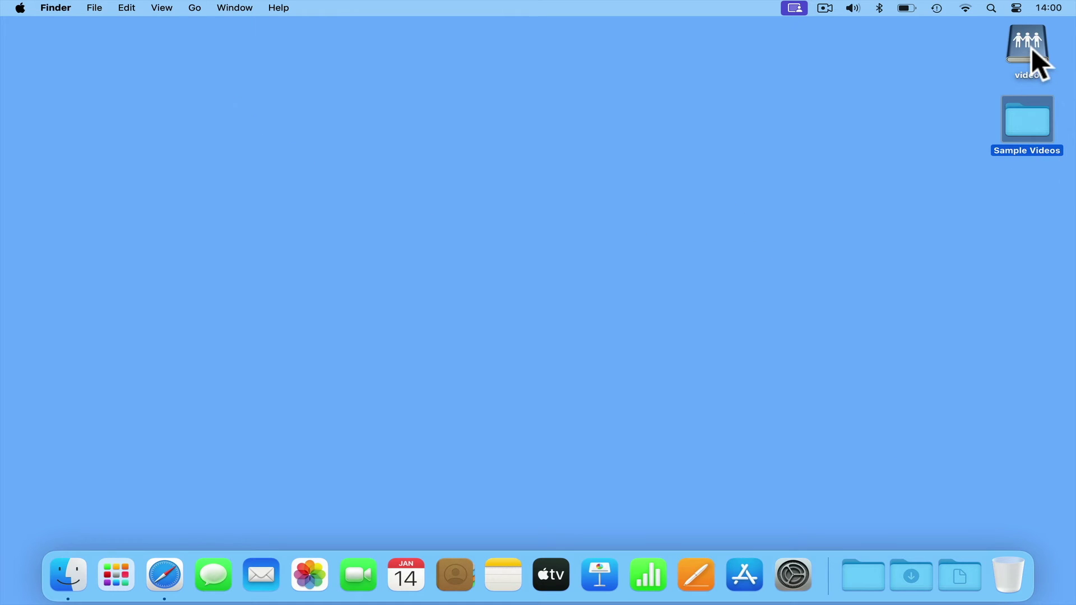
{"action": "left_click_drag", "start_coordinate": [1031, 48], "coordinate": [1020, 567]}
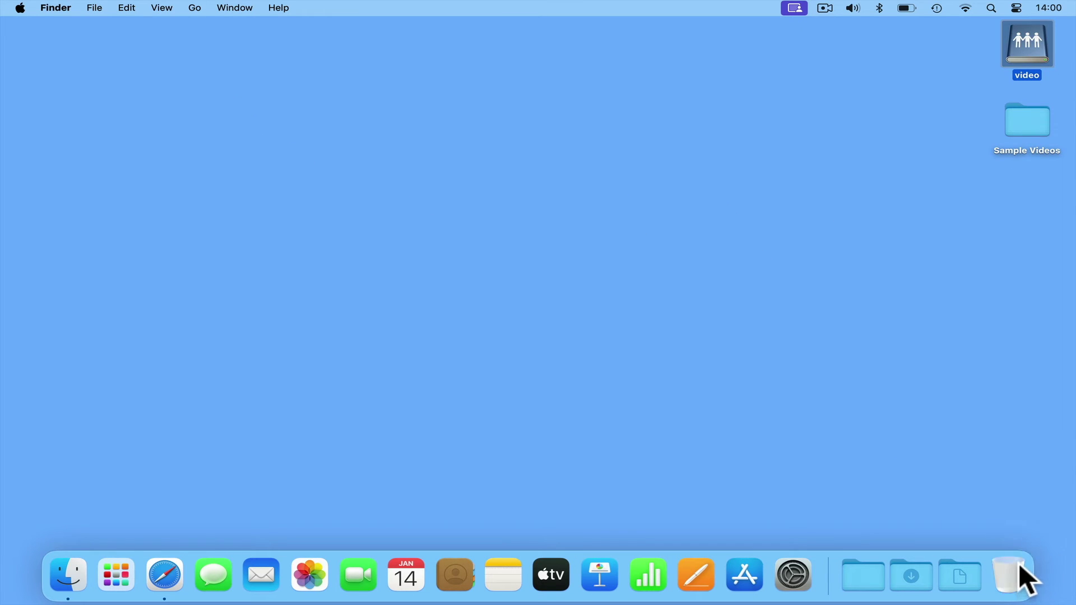
{"action": "left_click_drag", "start_coordinate": [1028, 144], "coordinate": [1006, 567]}
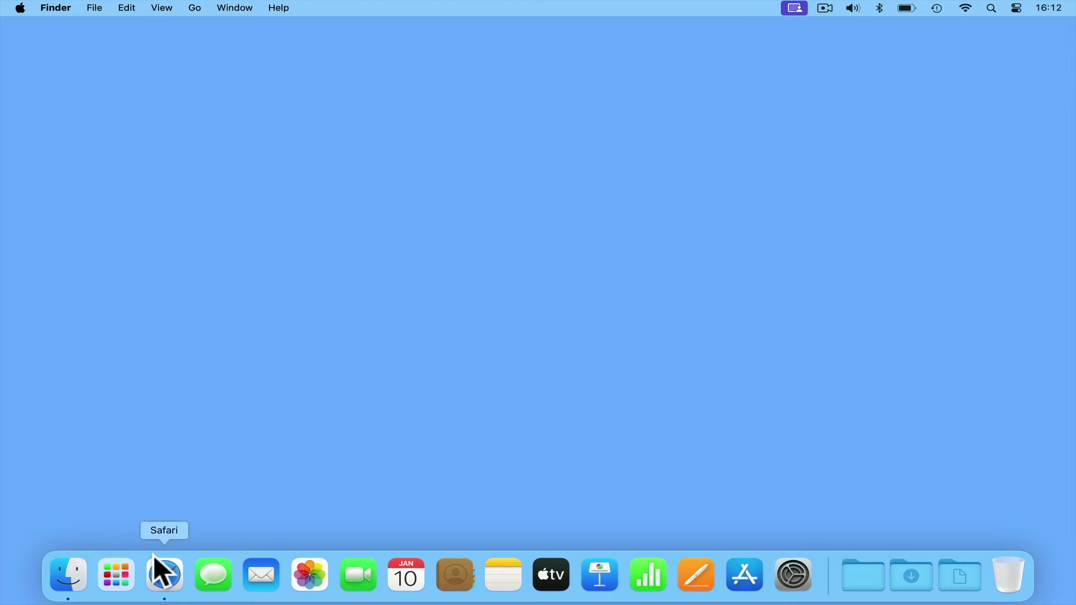
- Open 192.168.86.2:5000 in Safari, sign in with the admin account, and launch Video Station
{"action": "left_click", "coordinate": [161, 571]}
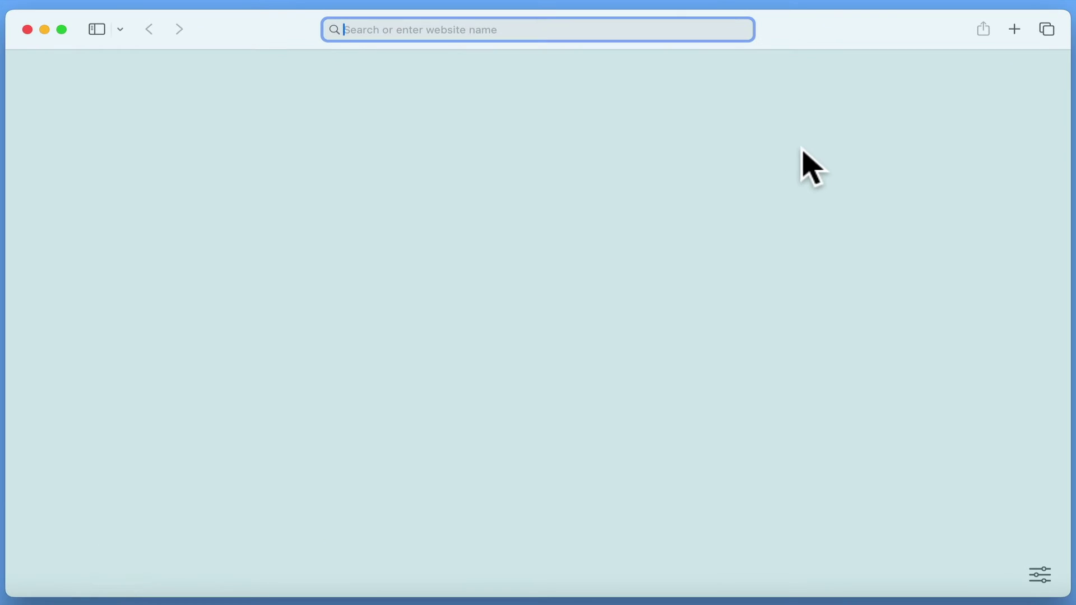
{"action": "type", "text": "192.168.86.2:5000/"}
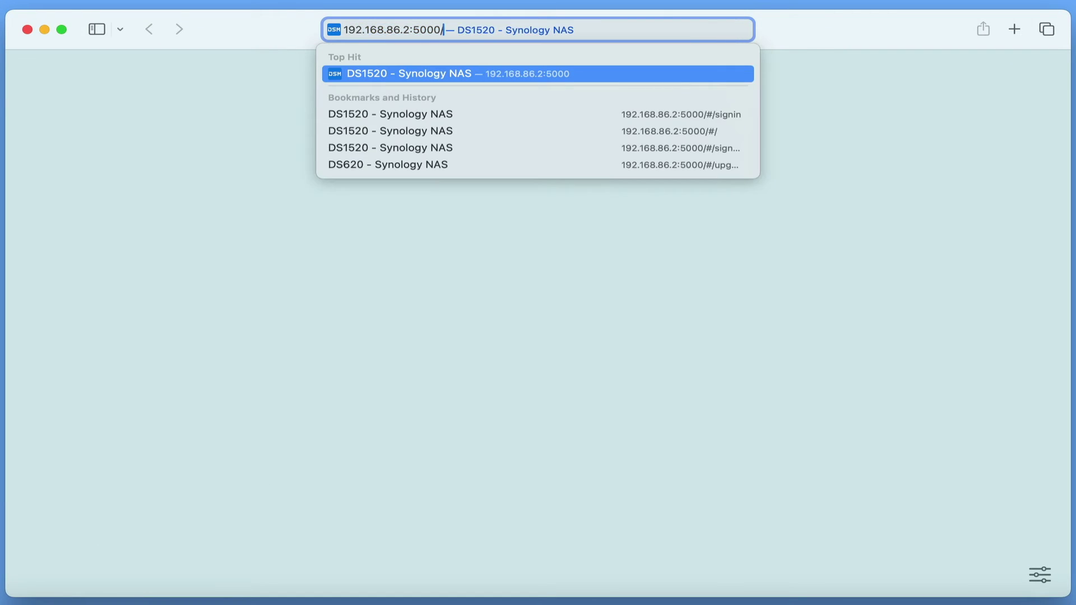
{"action": "key", "text": "Return"}
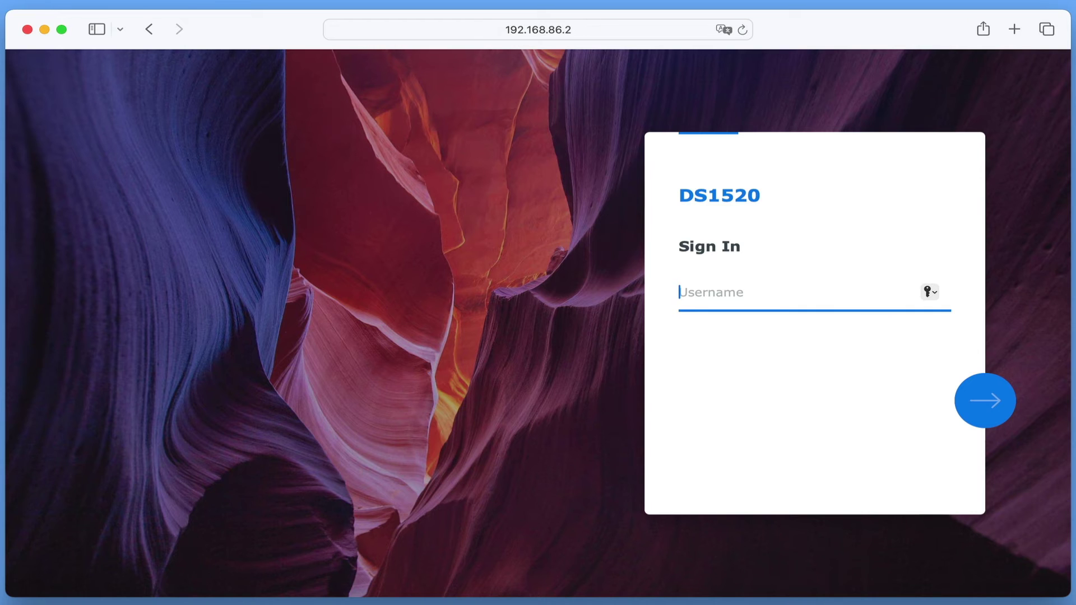
{"action": "type", "text": "system-admin"}
{"action": "key", "text": "Return"}
{"action": "type", "text": "••••••••••"}
{"action": "key", "text": "Return"}
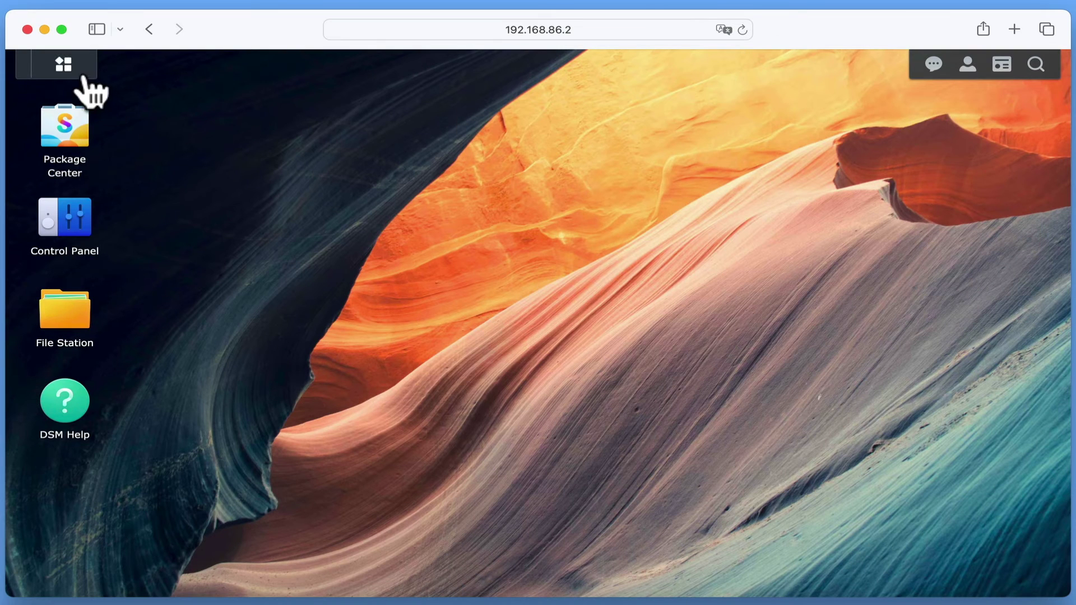
{"action": "left_click", "coordinate": [82, 75]}
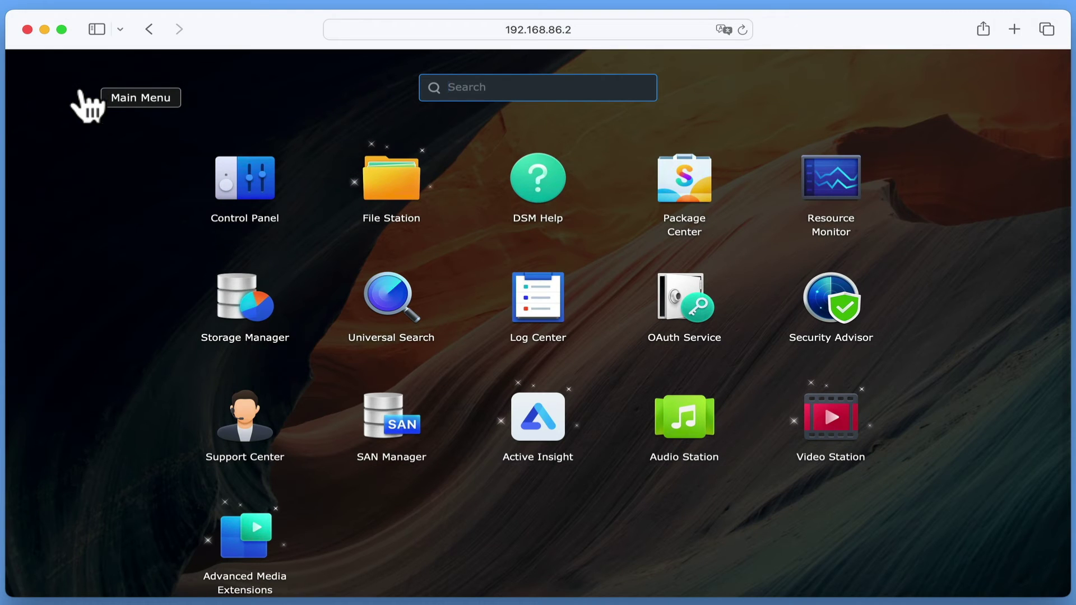
{"action": "left_click", "coordinate": [828, 425]}
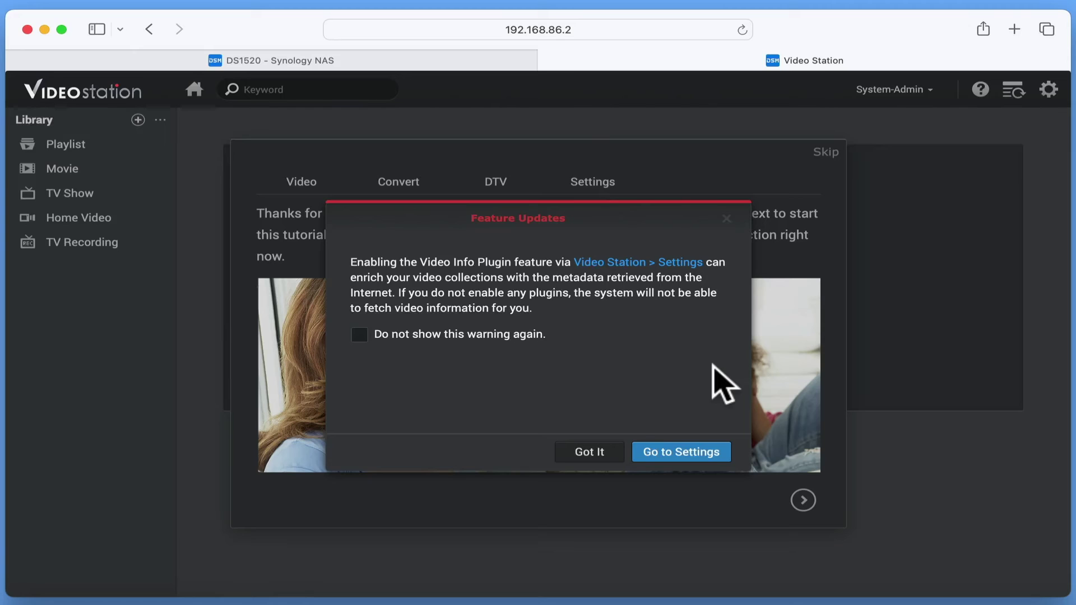
- Tick 'Do not show this warning again' and go to the Video Info Plugin settings
{"action": "left_click", "coordinate": [422, 331]}
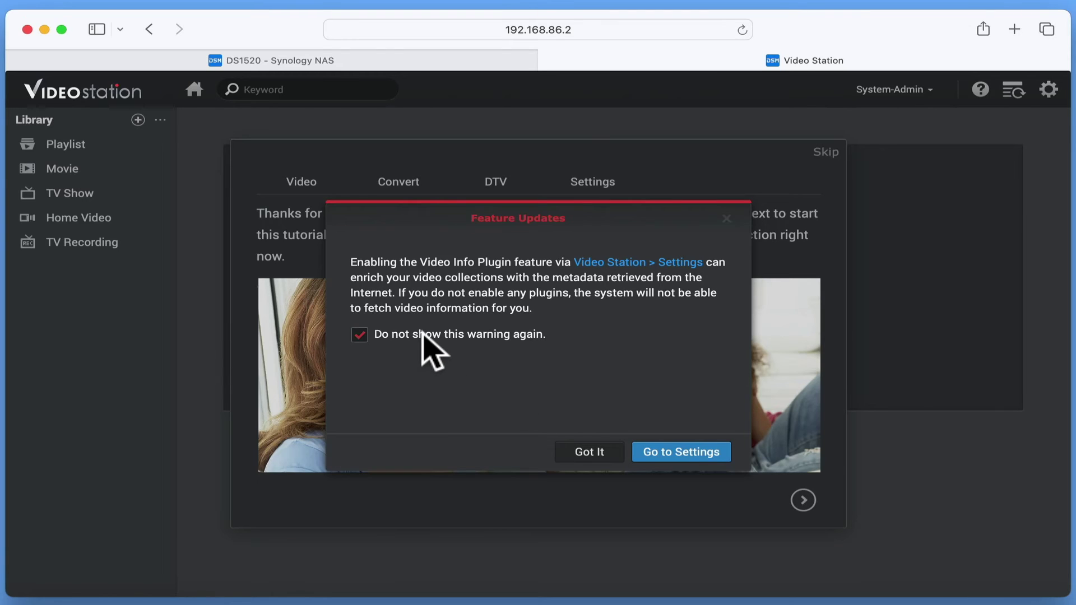
{"action": "left_click", "coordinate": [678, 452]}
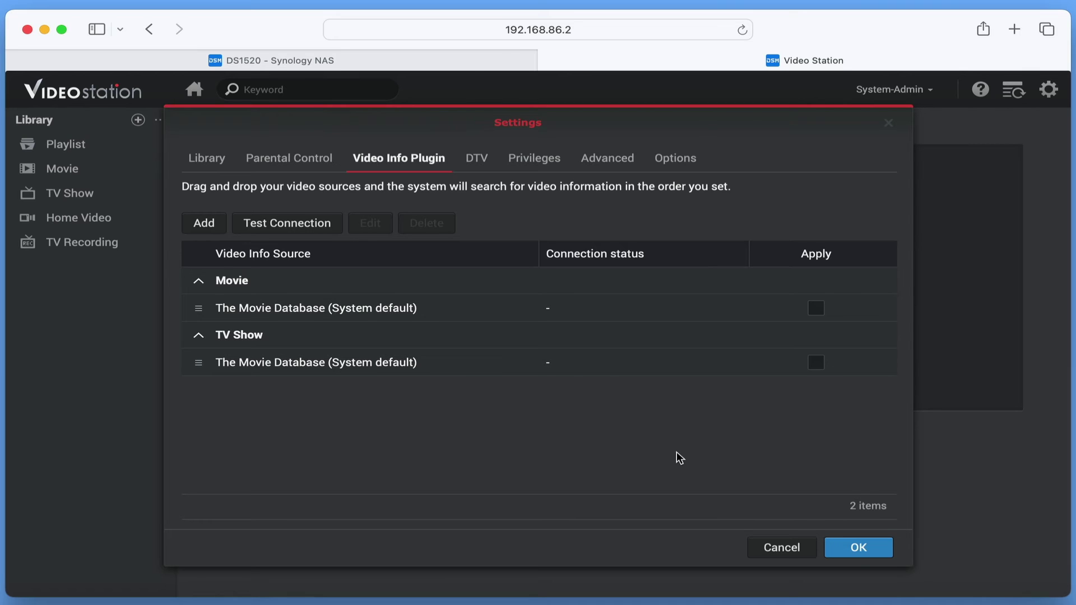
- Enable The Movie Database source, paste the TMDb API key, test the connection and save it
{"action": "left_click", "coordinate": [816, 308]}
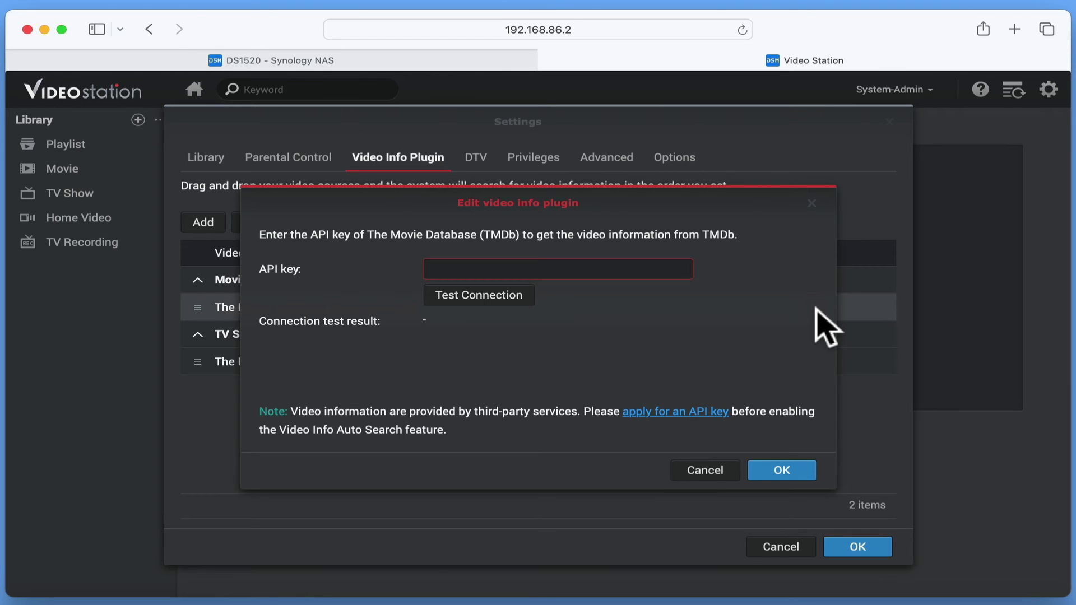
{"action": "left_click", "coordinate": [587, 271]}
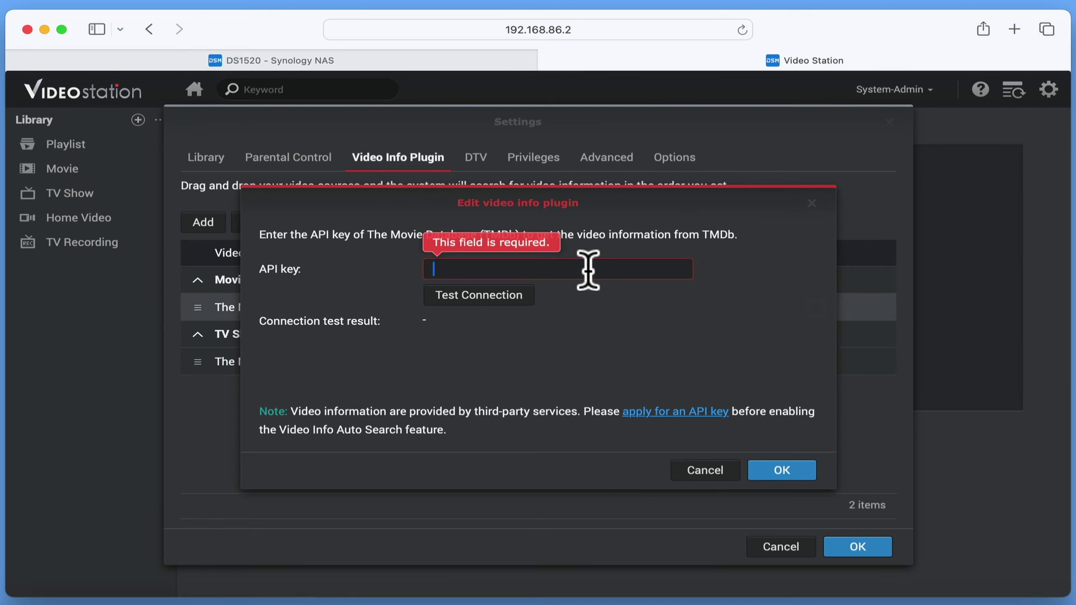
{"action": "key", "text": "super+v"}
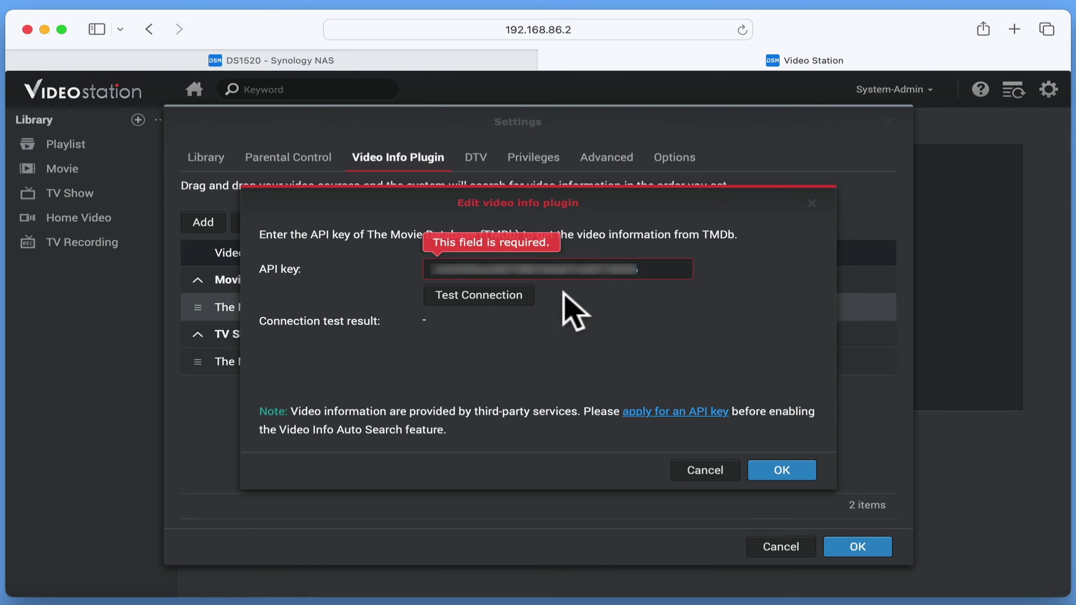
{"action": "left_click", "coordinate": [522, 303]}
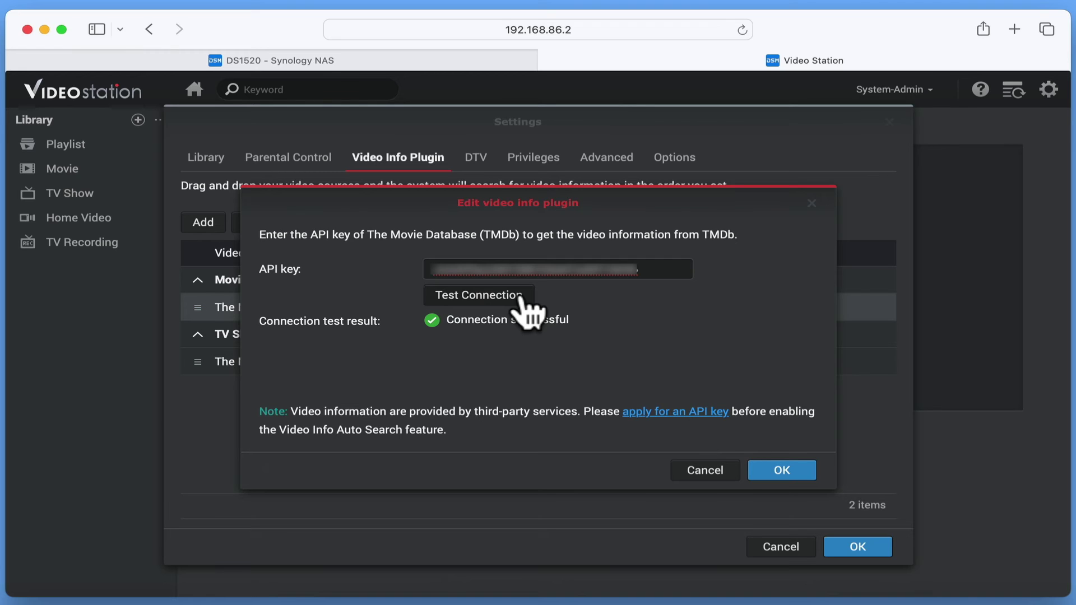
{"action": "left_click", "coordinate": [780, 471]}
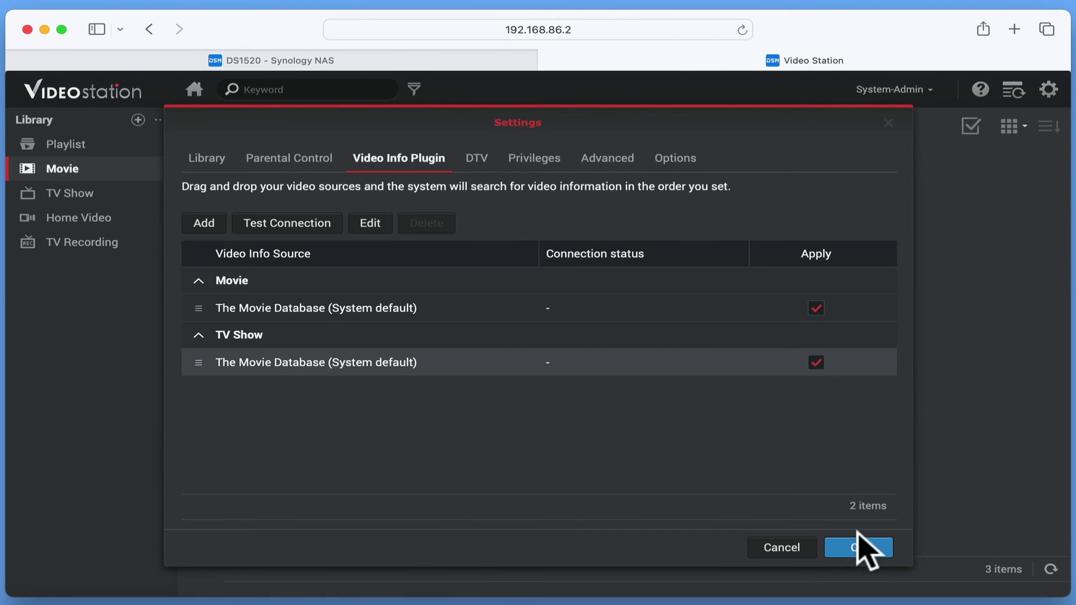
- Apply the settings, reopen Settings to check the video info sources, then go to the Library tab
{"action": "left_click", "coordinate": [859, 548]}
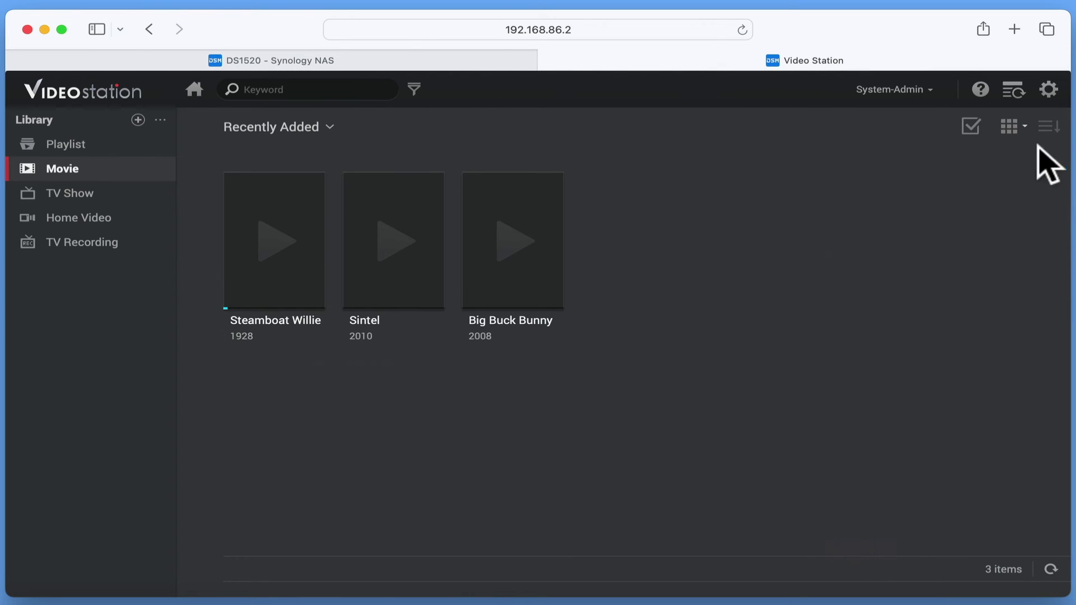
{"action": "left_click", "coordinate": [1048, 90]}
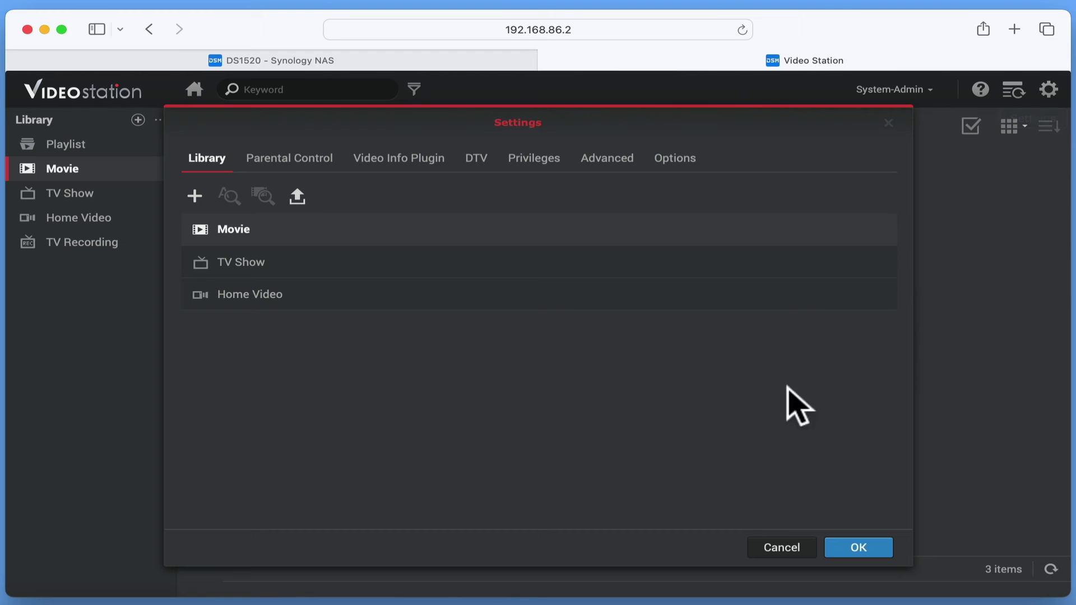
{"action": "left_click", "coordinate": [432, 161]}
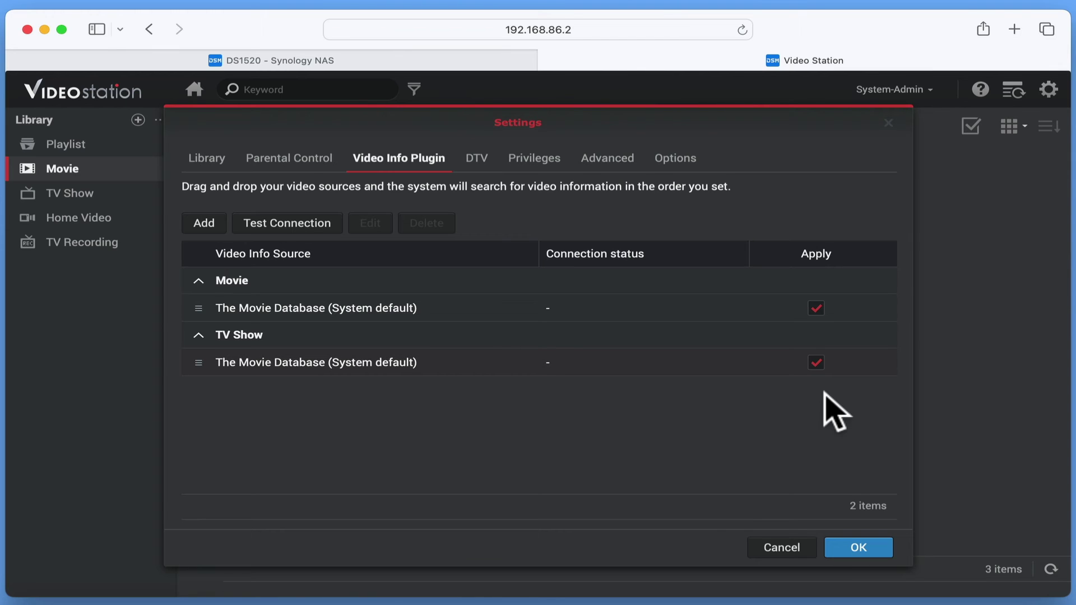
{"action": "left_click", "coordinate": [208, 159]}
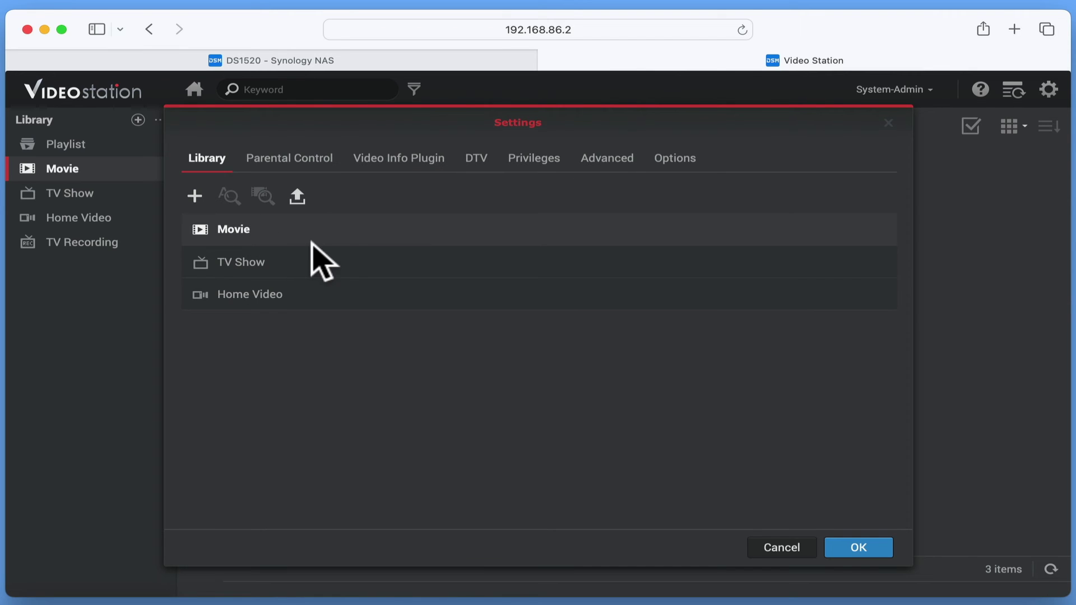
{"action": "mouse_move", "coordinate": [306, 238]}
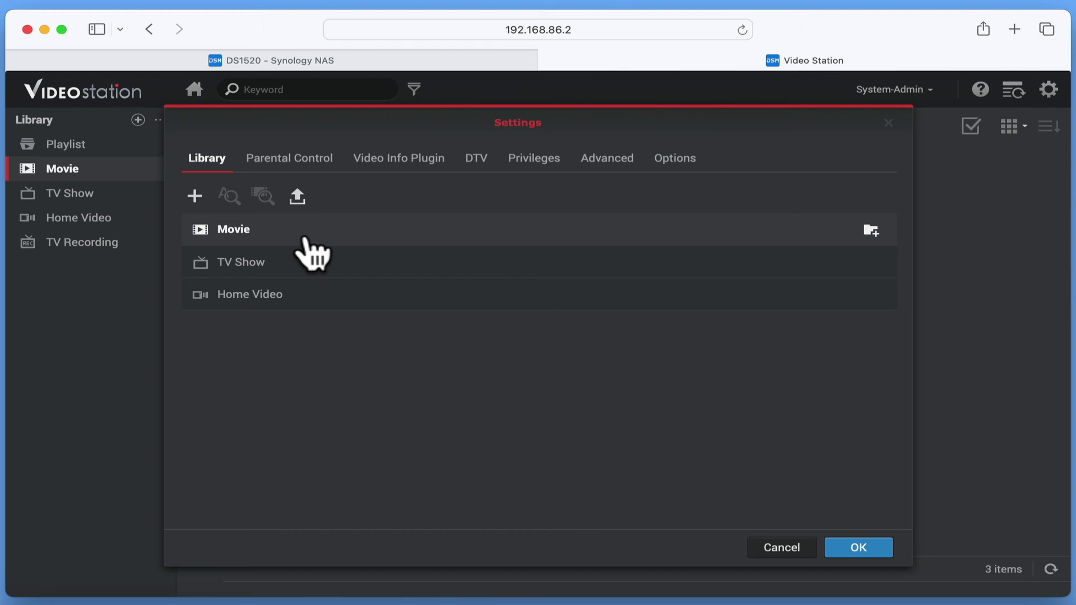
- Add the /video/Movies folder to the Movie library
{"action": "left_click", "coordinate": [870, 231]}
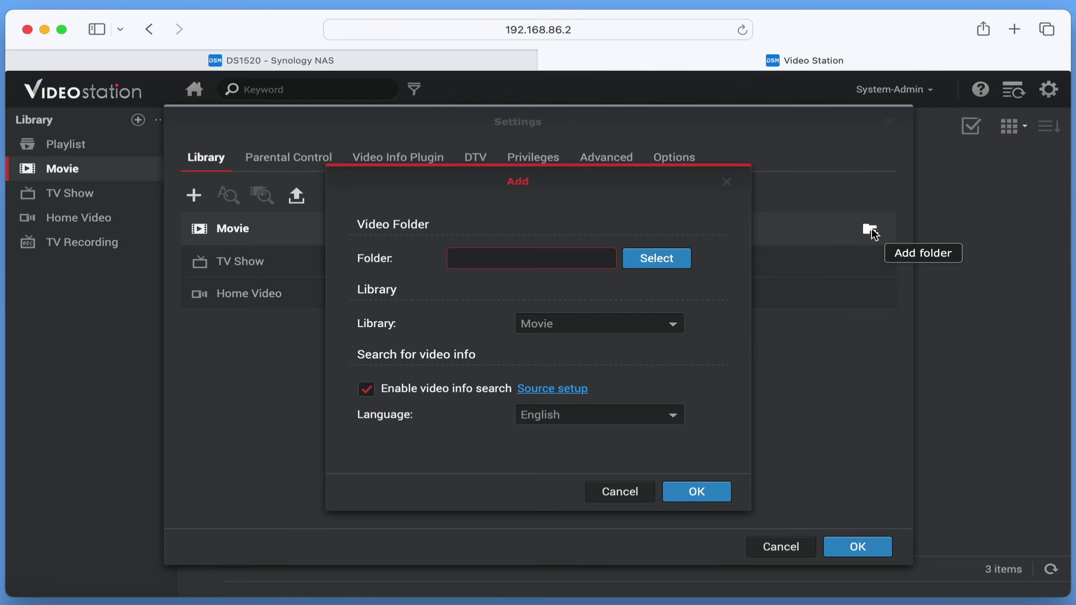
{"action": "left_click", "coordinate": [658, 260]}
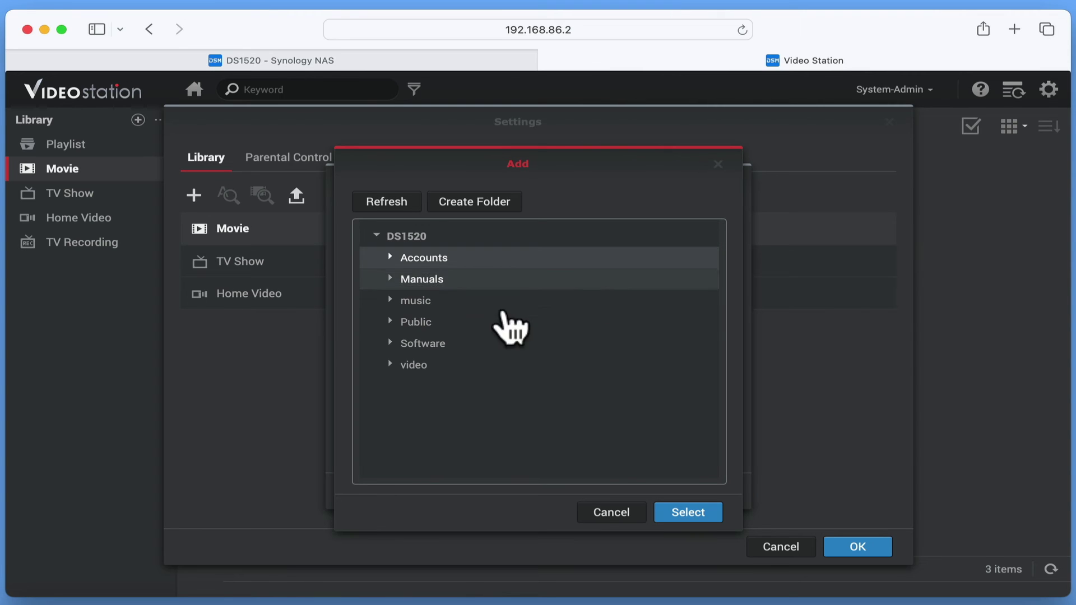
{"action": "left_click", "coordinate": [424, 368]}
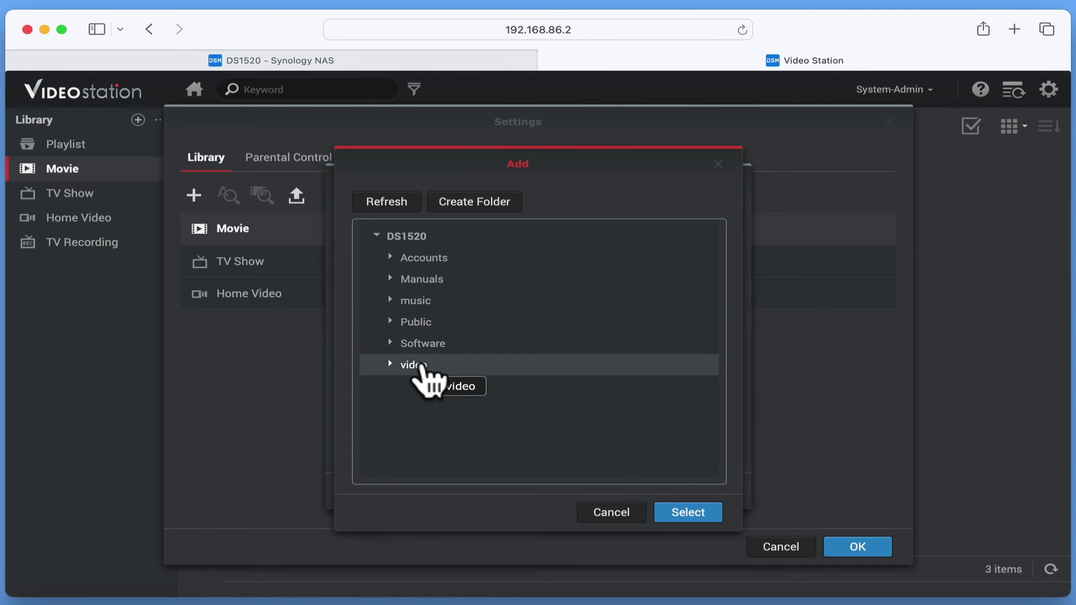
{"action": "left_click", "coordinate": [391, 365]}
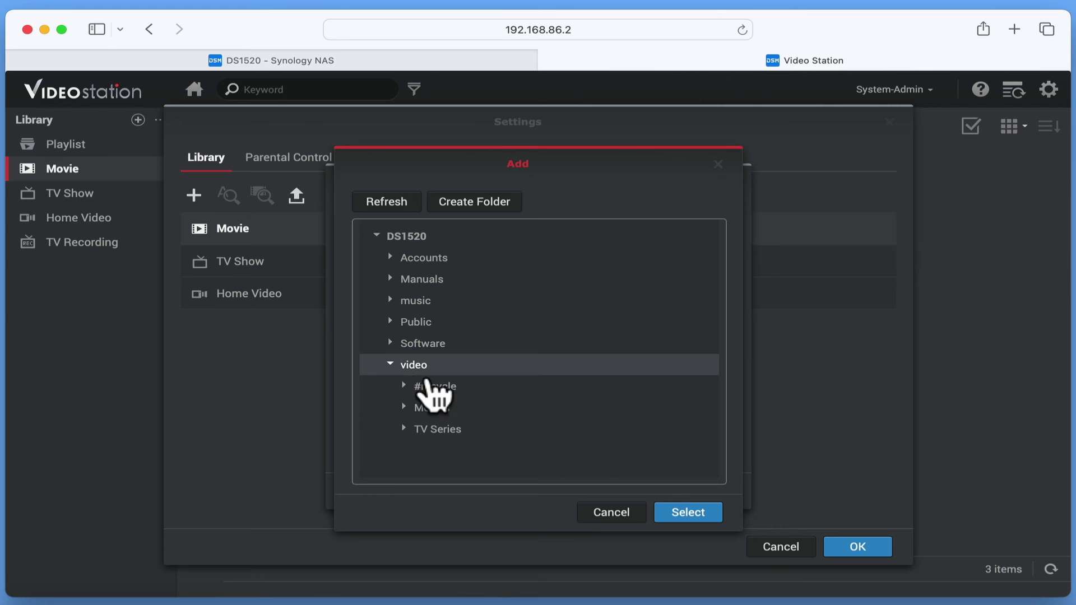
{"action": "left_click", "coordinate": [432, 409]}
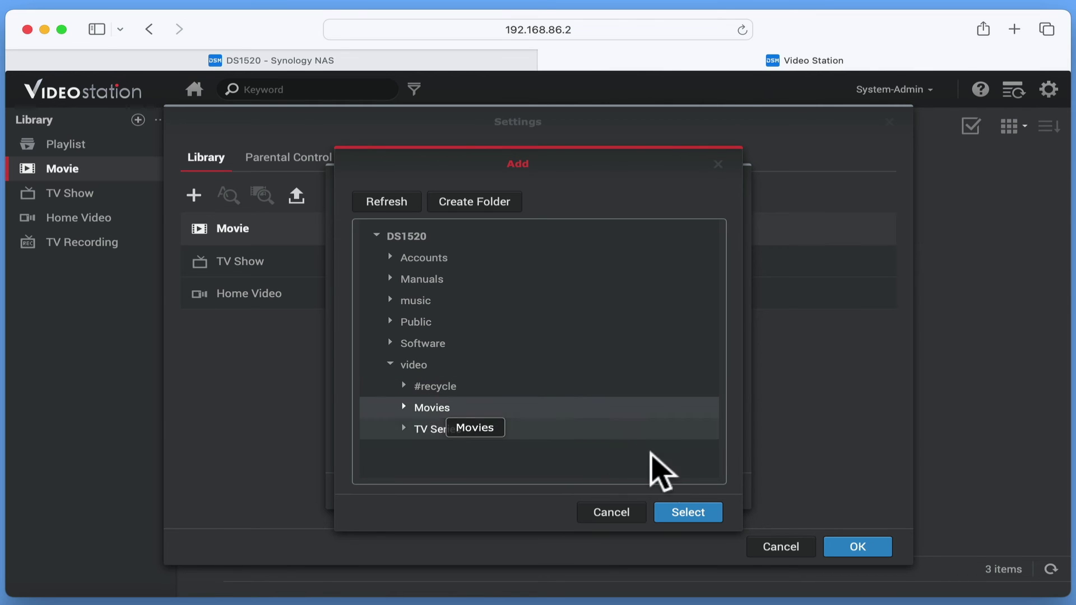
{"action": "left_click", "coordinate": [700, 512]}
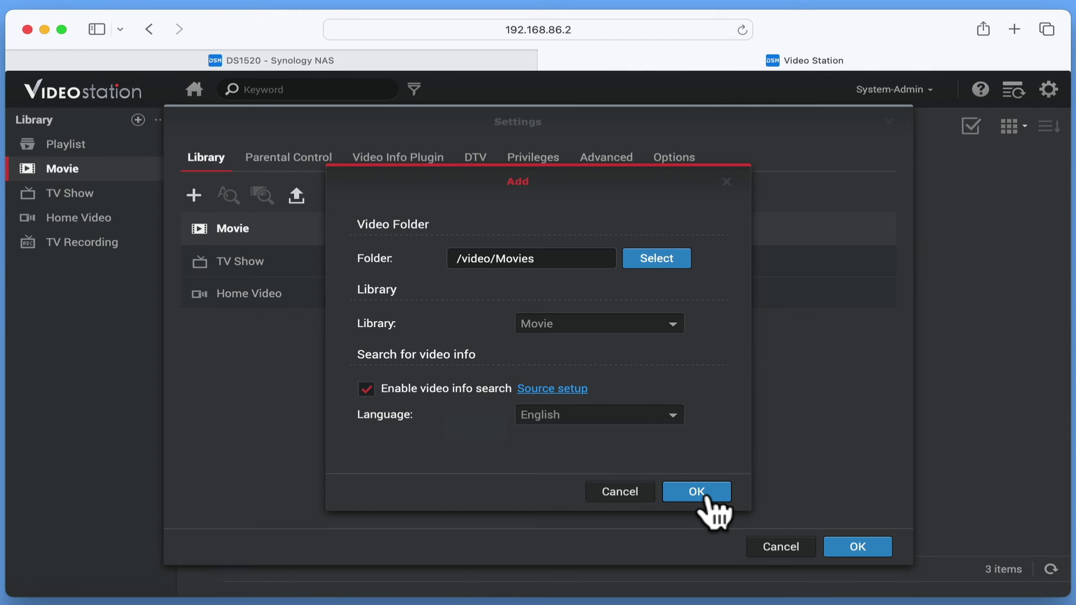
{"action": "left_click", "coordinate": [696, 492]}
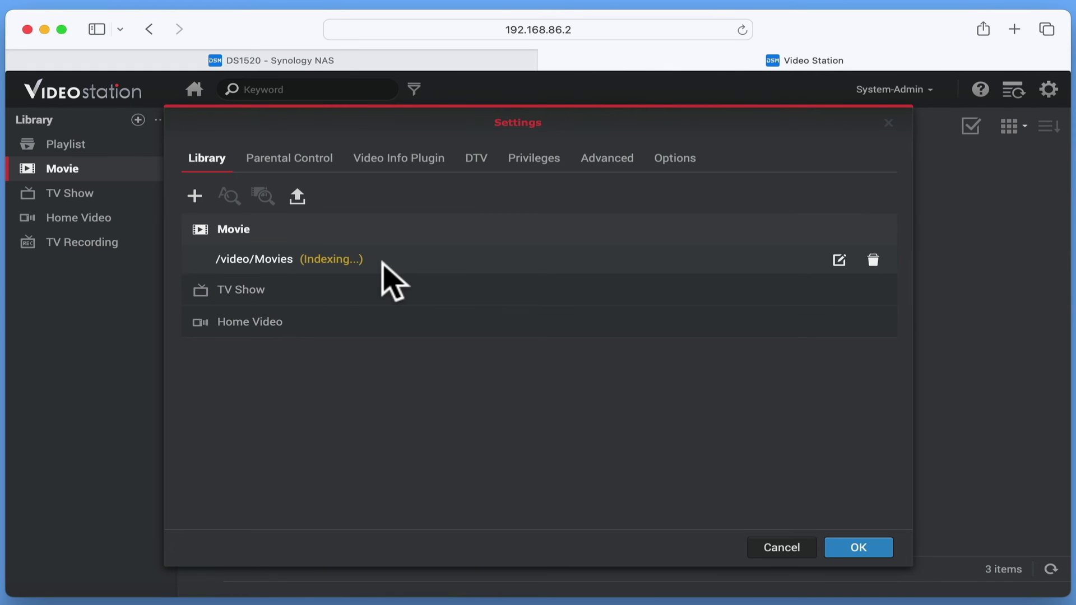
- Check the TV Show library lists /video/TV Series, then close Settings and return to the homepage
{"action": "left_click", "coordinate": [375, 292]}
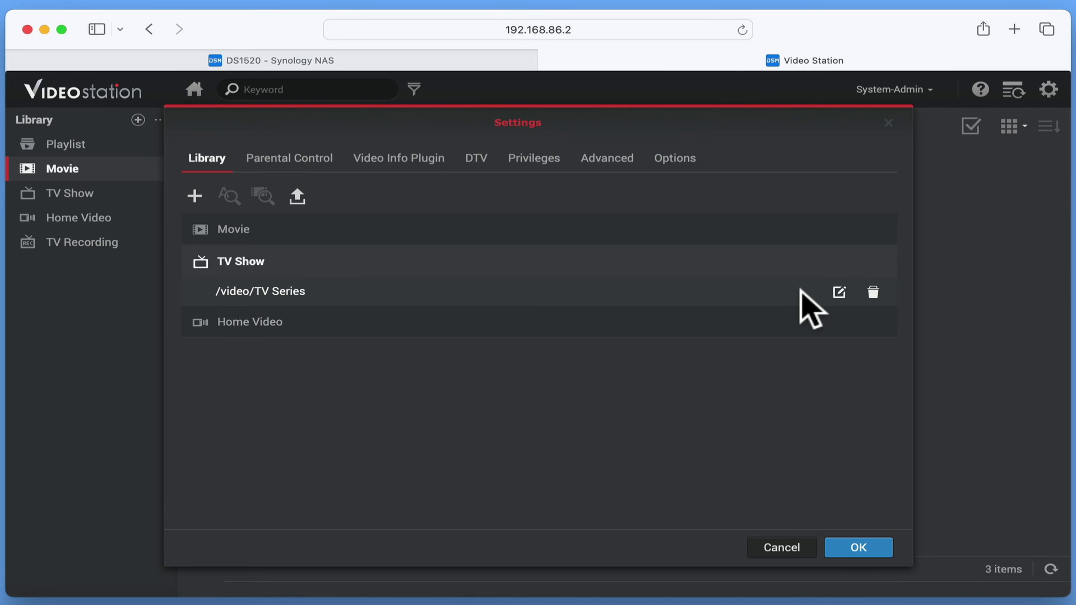
{"action": "left_click", "coordinate": [862, 548]}
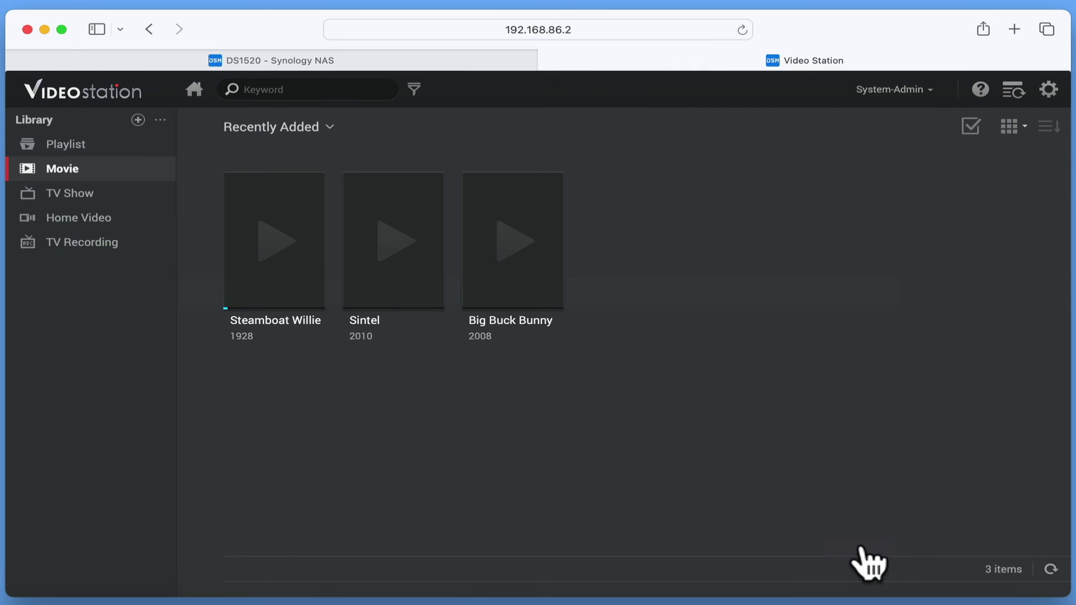
{"action": "left_click", "coordinate": [194, 90]}
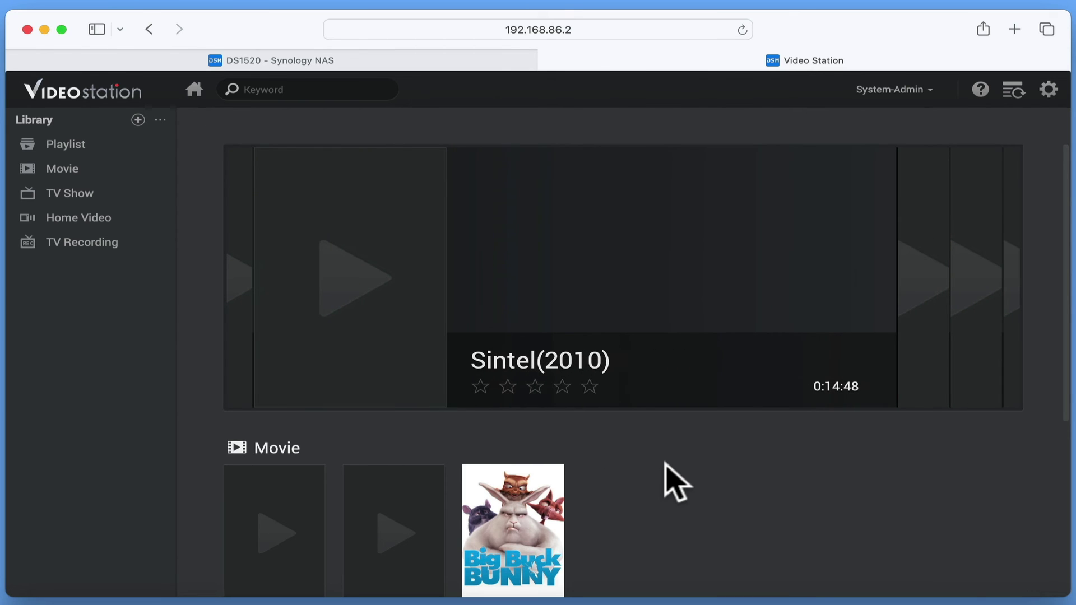
- Scroll the homepage, then reload it twice until Steamboat Willie and Sintel show posters
{"action": "scroll", "coordinate": [675, 482], "scroll_direction": "down", "scroll_amount": 5}
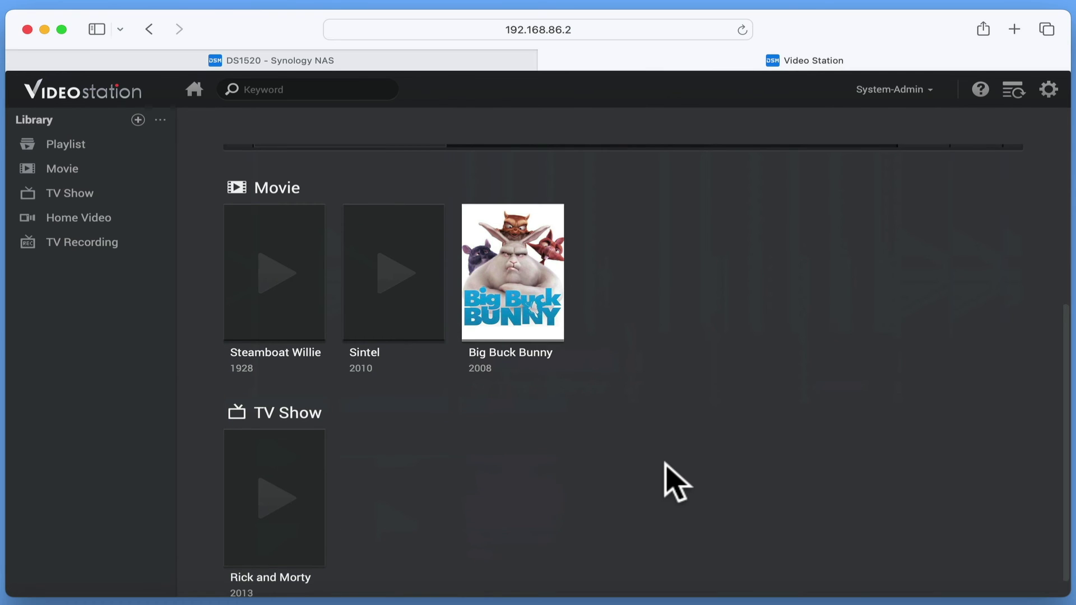
{"action": "left_click", "coordinate": [192, 96]}
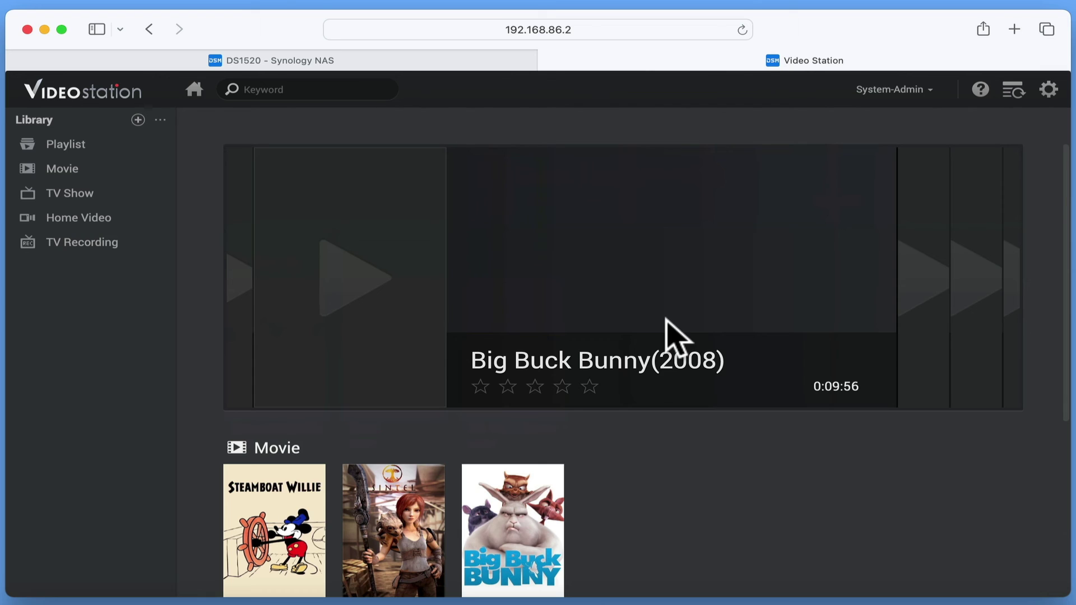
{"action": "left_click", "coordinate": [195, 90]}
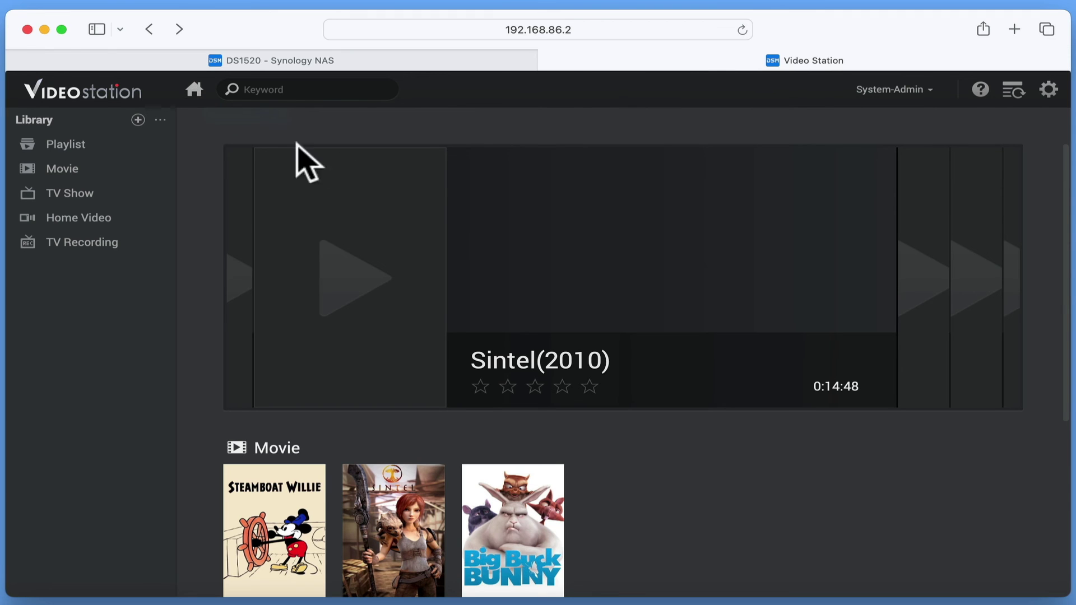
- Close Video Station and re-index all media files from Control Panel's Indexing Service
{"action": "left_click", "coordinate": [548, 60]}
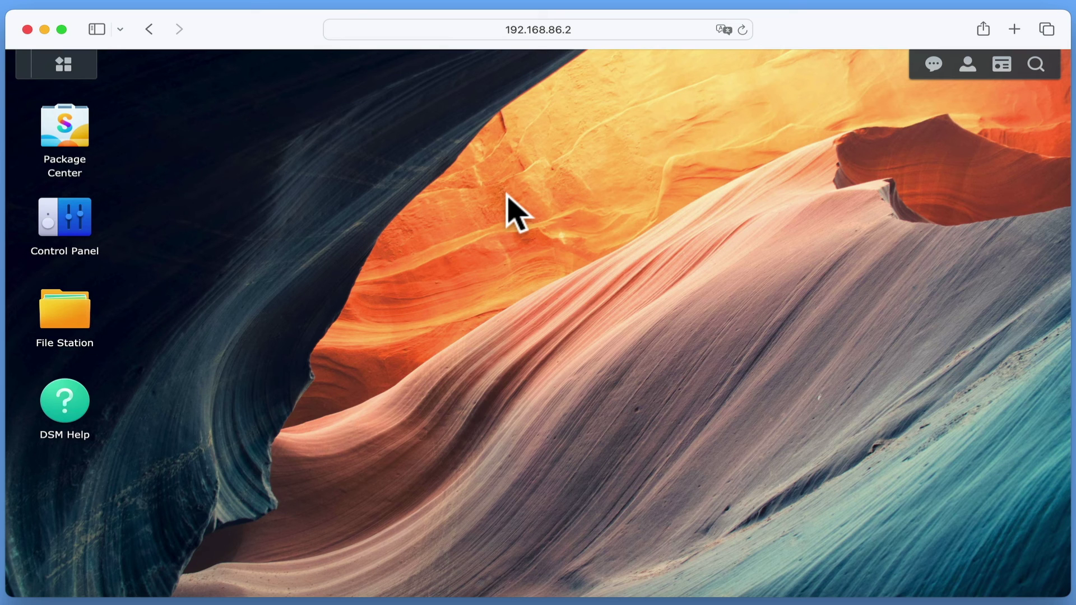
{"action": "left_click", "coordinate": [71, 231]}
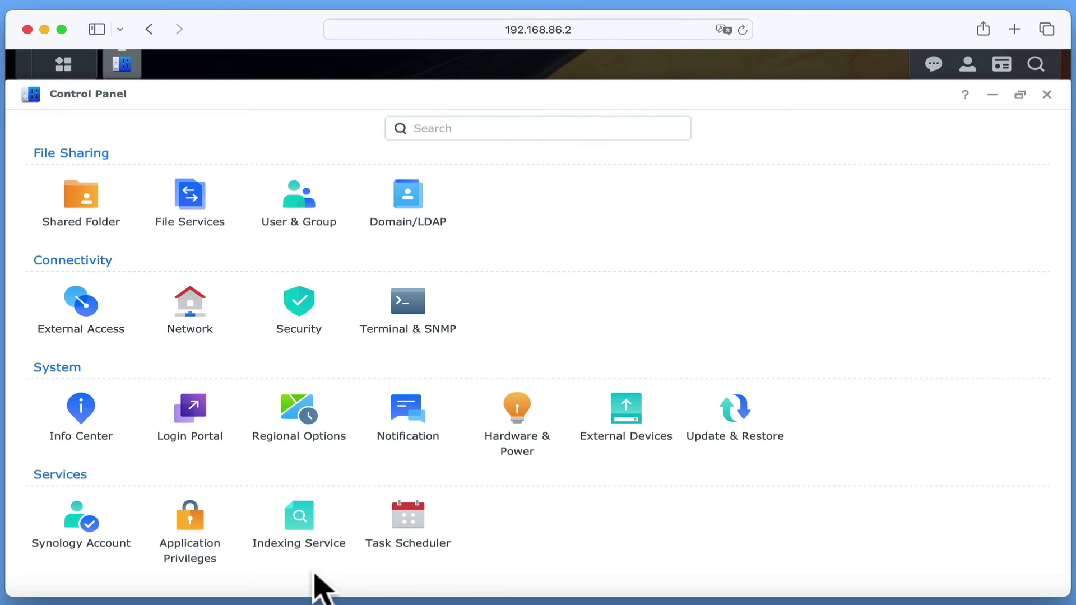
{"action": "left_click", "coordinate": [292, 524]}
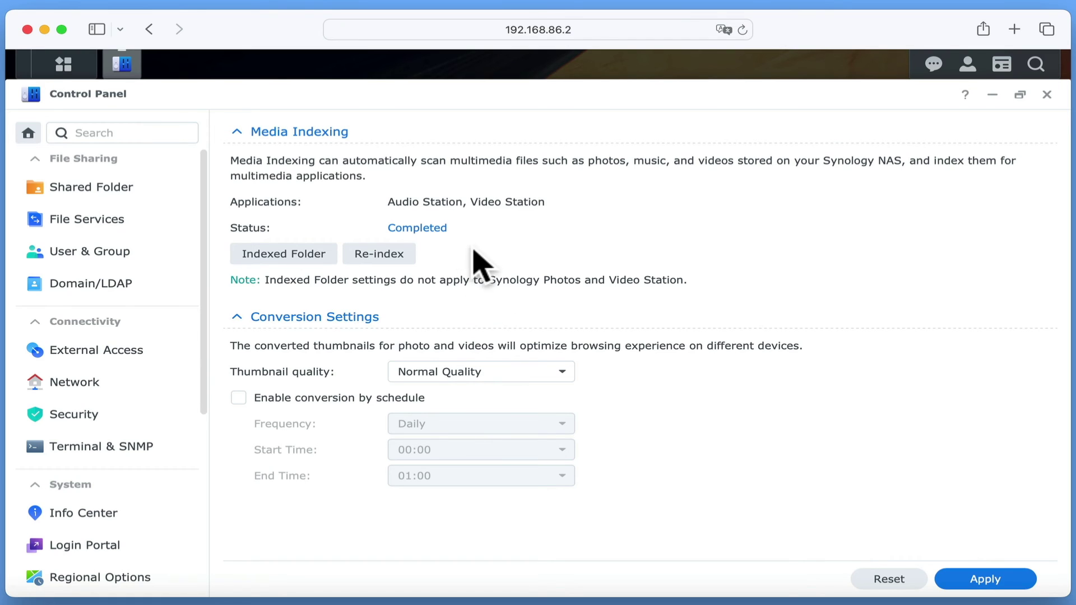
{"action": "left_click", "coordinate": [397, 257]}
{"action": "left_click", "coordinate": [1047, 95]}
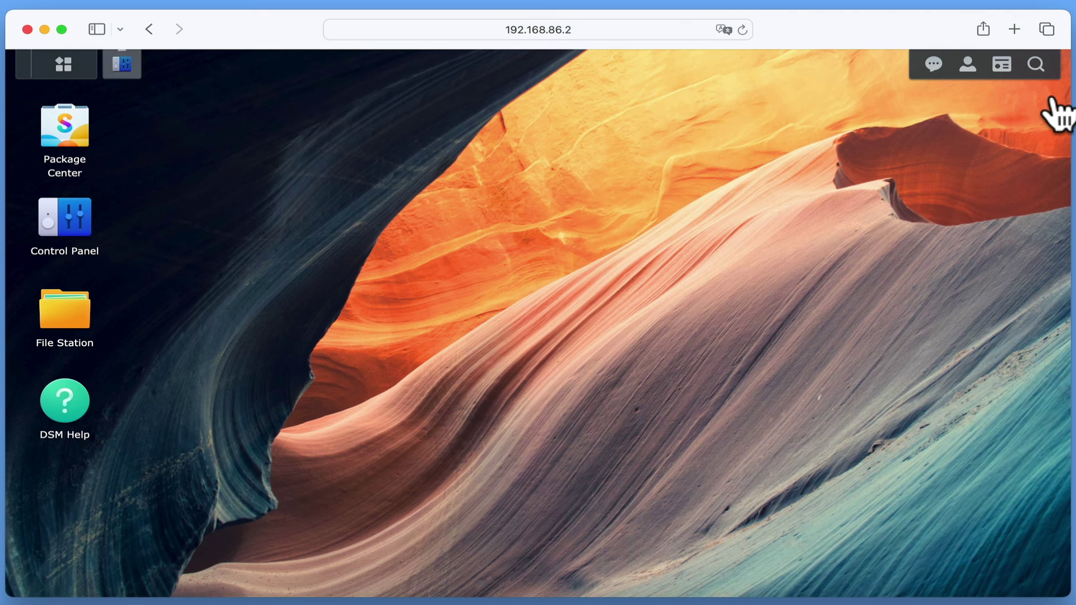
{"action": "left_click", "coordinate": [89, 77]}
- Relaunch Video Station to review the banner's backdrops, star ratings and G rating, then close it
{"action": "left_click", "coordinate": [826, 438]}
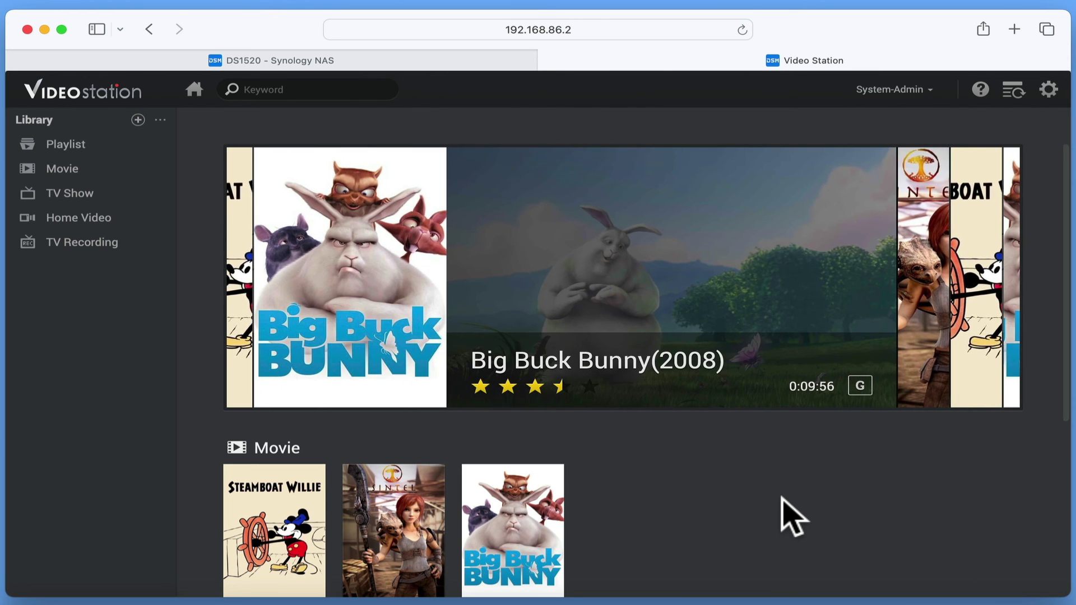
{"action": "left_click", "coordinate": [547, 60]}
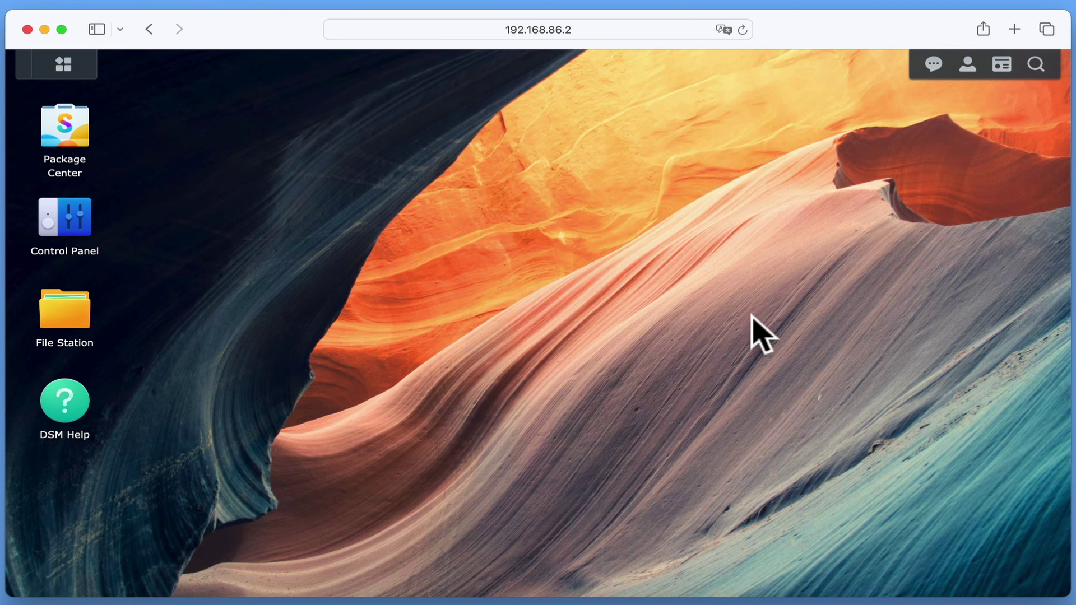
{"action": "left_click", "coordinate": [968, 64]}
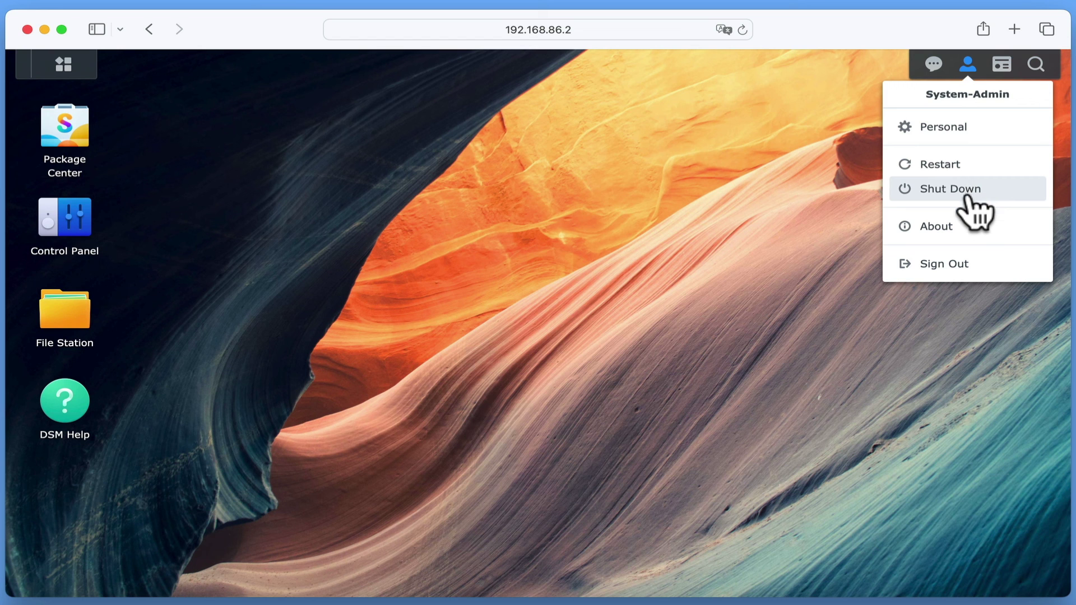
- Sign out of DSM and load 192.168.86.2/video/ in a new Safari window
{"action": "left_click", "coordinate": [961, 265]}
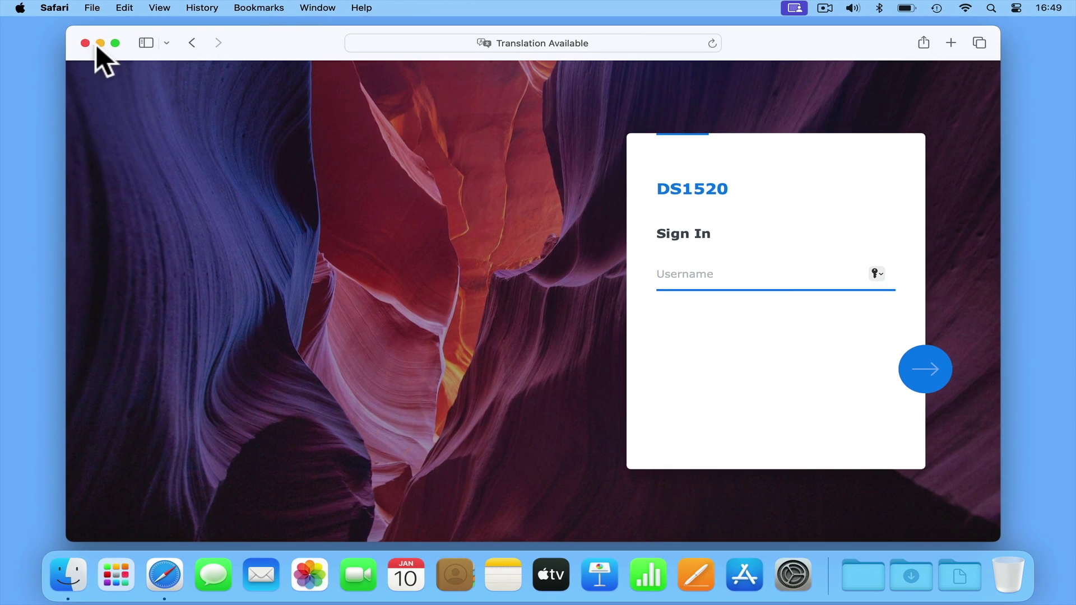
{"action": "left_click", "coordinate": [87, 43]}
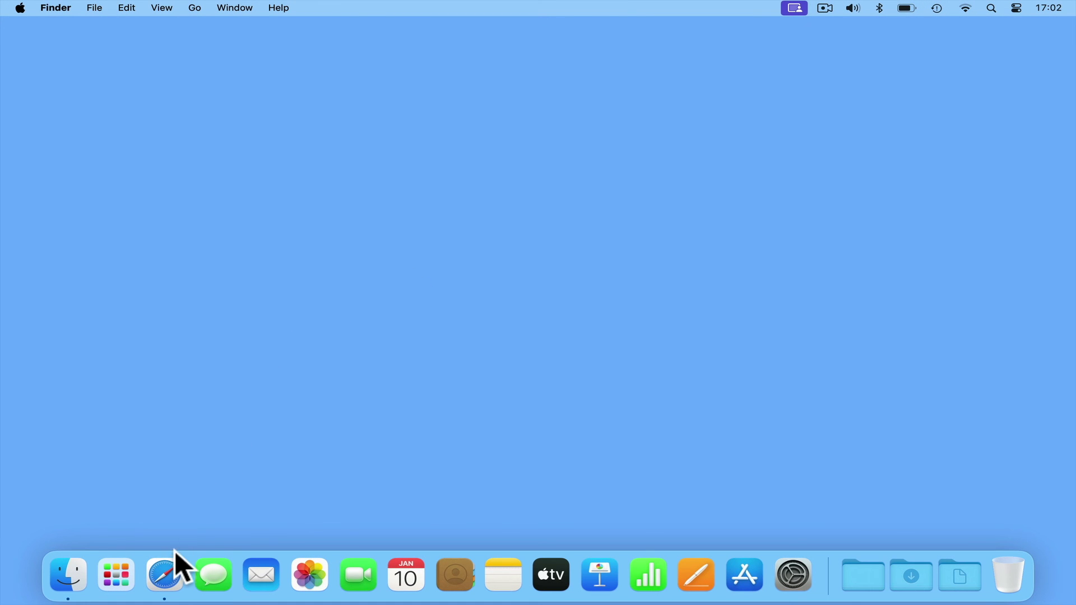
{"action": "left_click", "coordinate": [175, 565]}
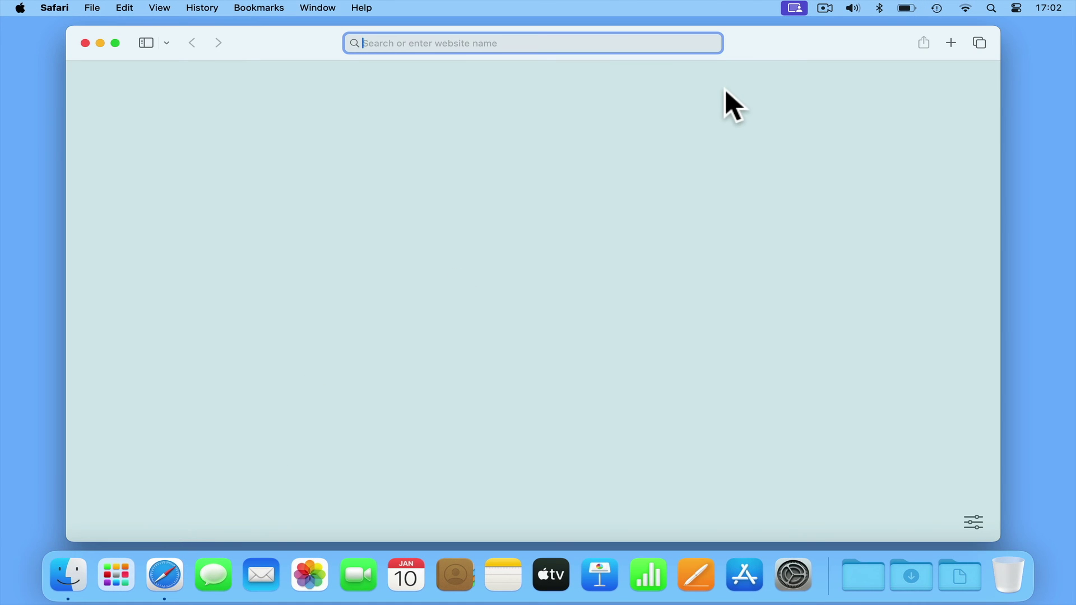
{"action": "type", "text": "192"}
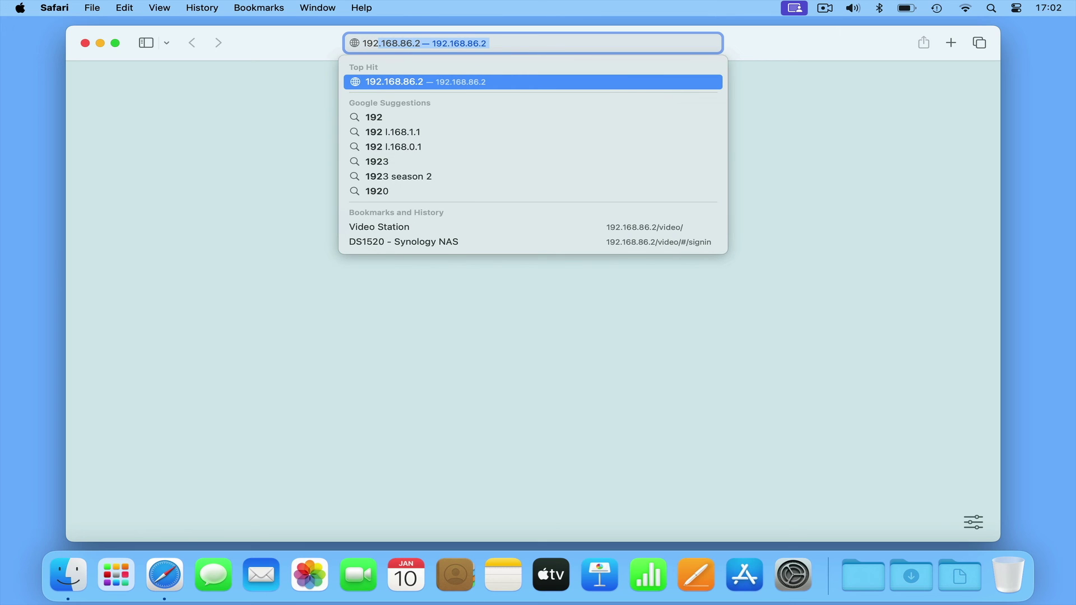
{"action": "key", "text": "Right"}
{"action": "type", "text": "/vide"}
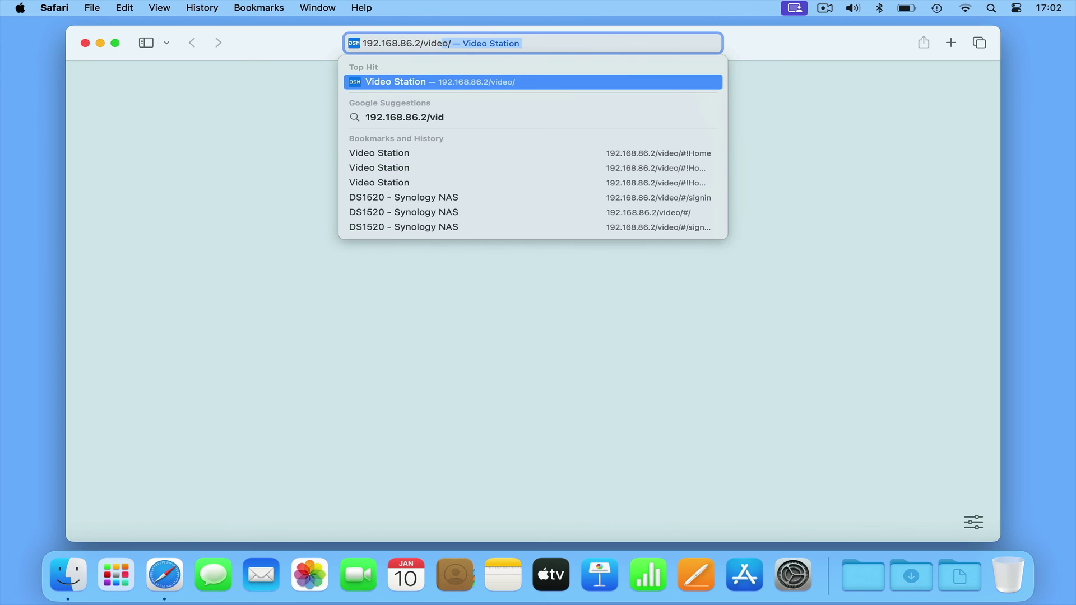
{"action": "type", "text": "o/"}
{"action": "key", "text": "Return"}
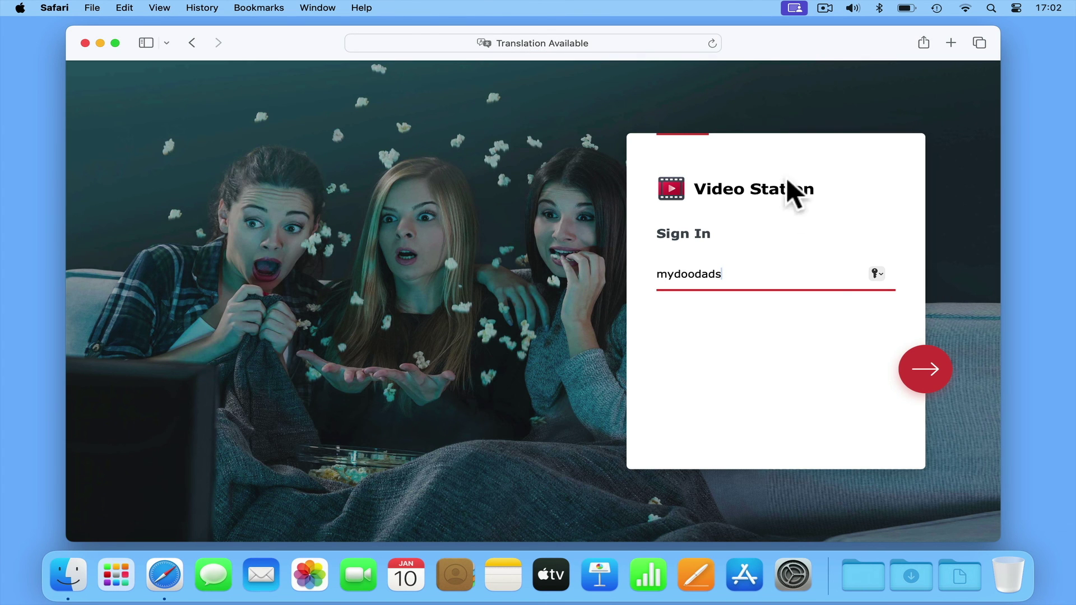
- Sign in to Video Station as the standard user with their password
{"action": "left_click", "coordinate": [925, 369]}
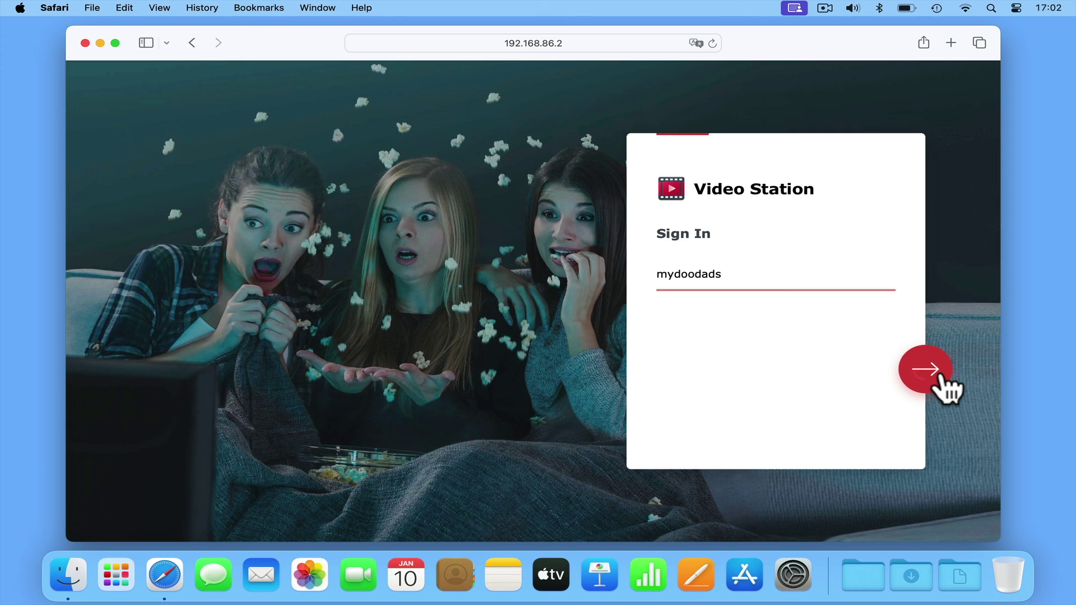
{"action": "type", "text": "••••••••"}
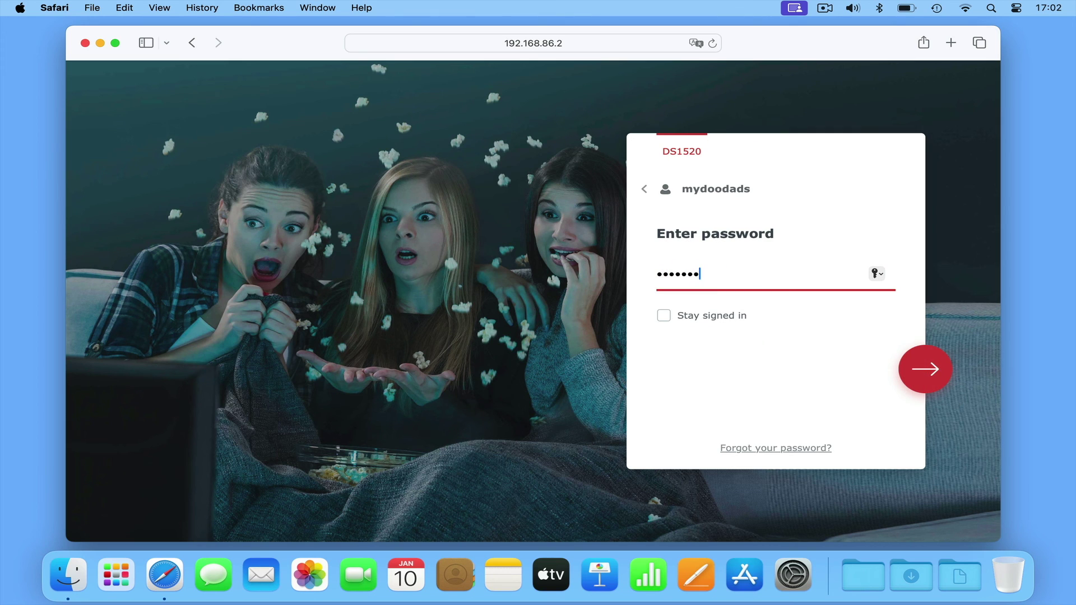
{"action": "left_click", "coordinate": [936, 378]}
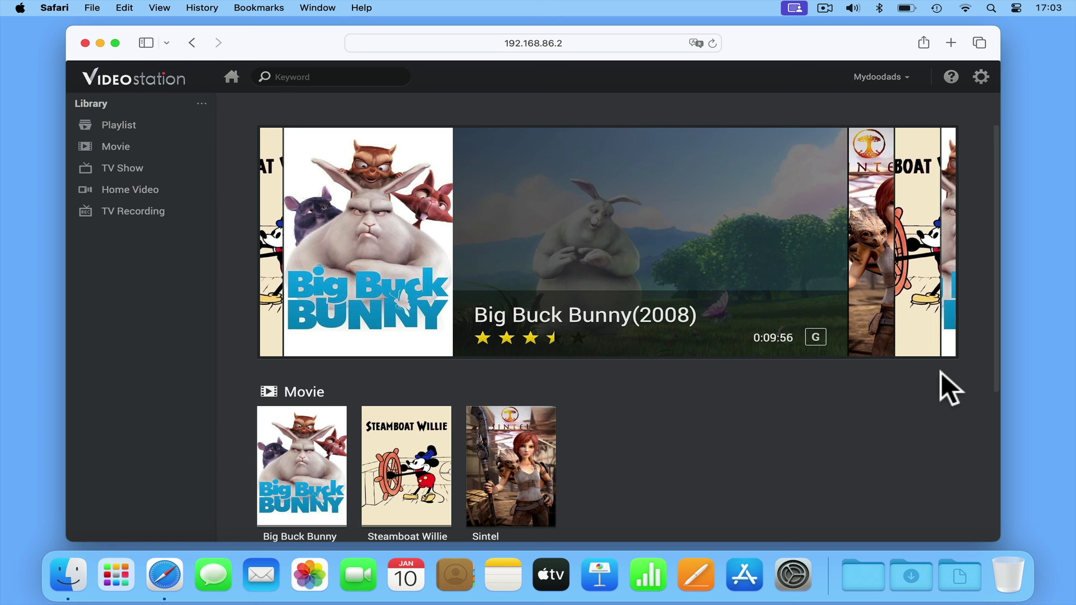
- Play Steamboat Willie as a test, then close the player and return to the library
{"action": "mouse_move", "coordinate": [392, 480]}
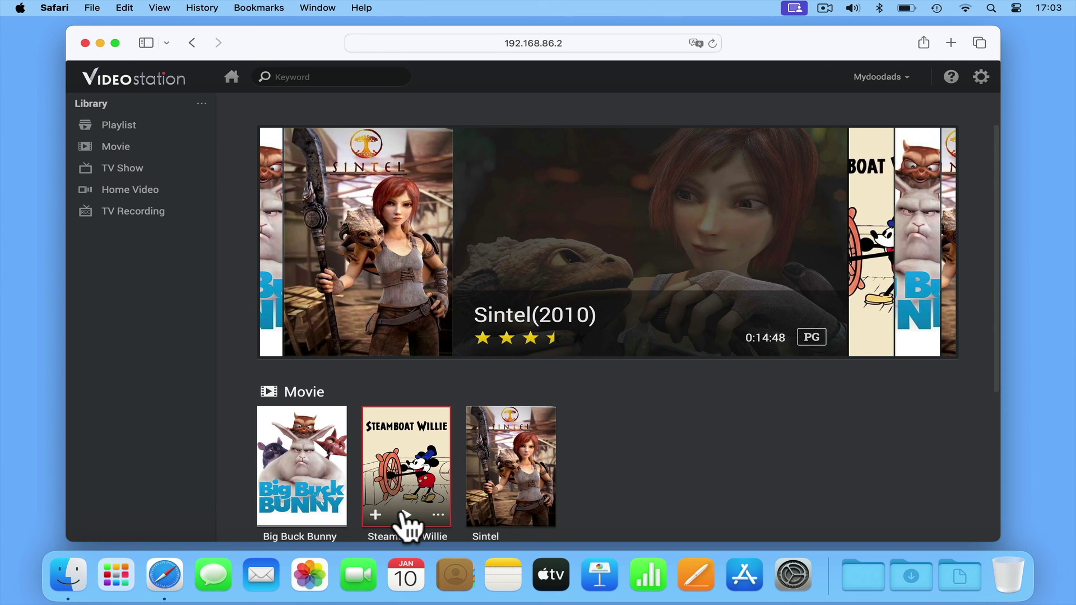
{"action": "left_click", "coordinate": [406, 515]}
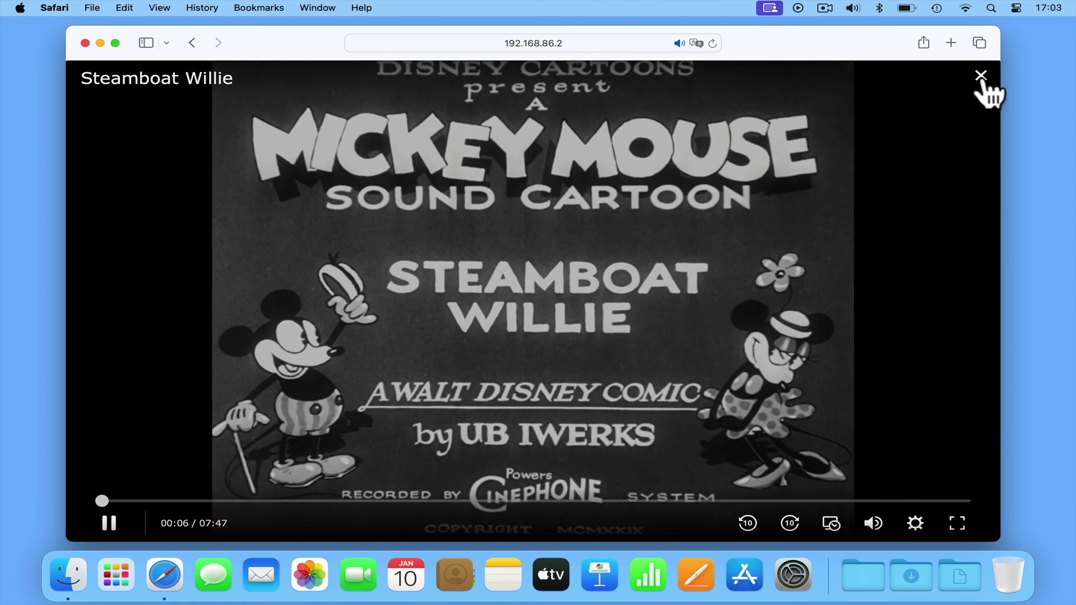
{"action": "left_click", "coordinate": [980, 77]}
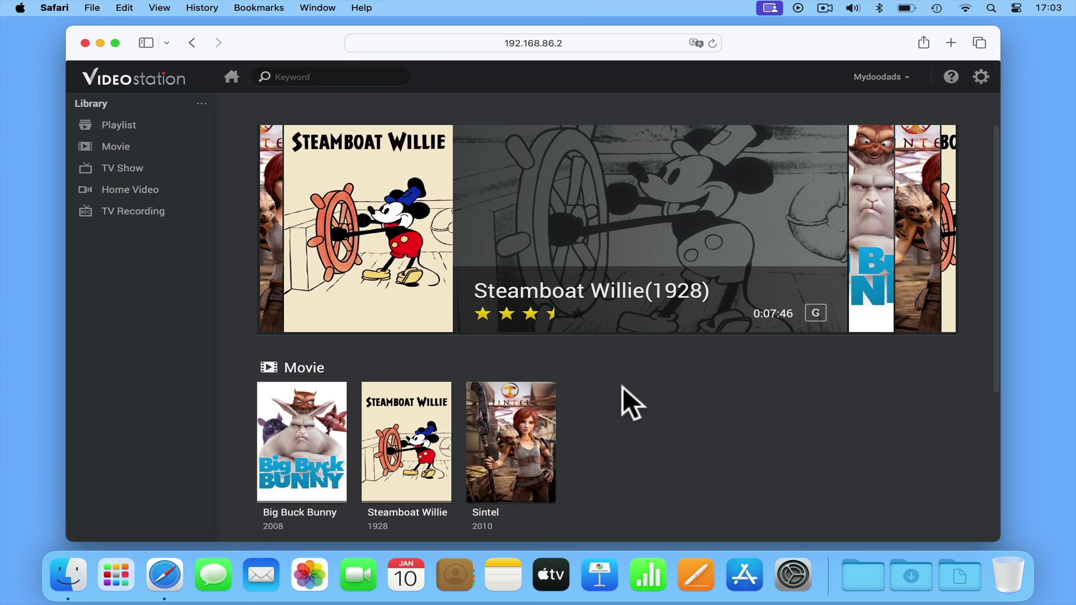
{"action": "scroll", "coordinate": [626, 401], "scroll_direction": "down", "scroll_amount": 5}
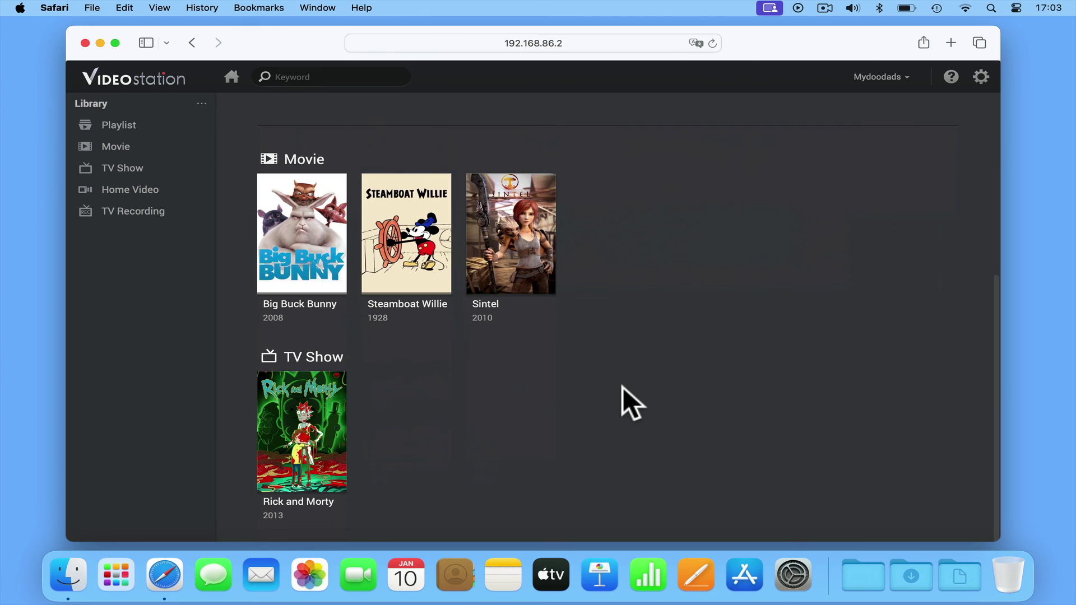
{"action": "scroll", "coordinate": [626, 401], "scroll_direction": "up", "scroll_amount": 5}
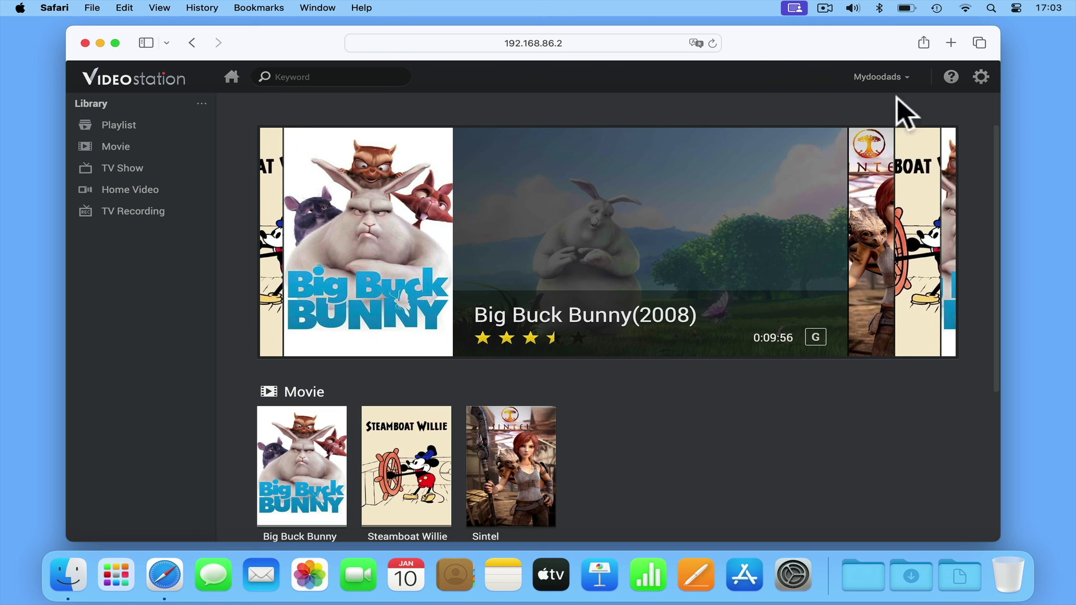
- Sign out of Video Station and close the Safari window
{"action": "left_click", "coordinate": [884, 78]}
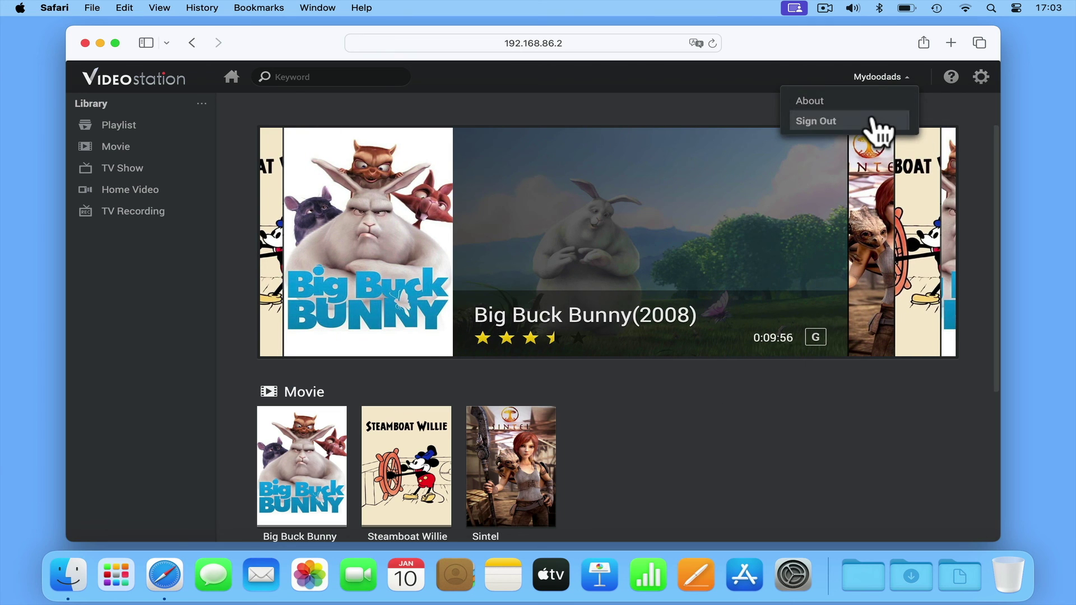
{"action": "left_click", "coordinate": [878, 122]}
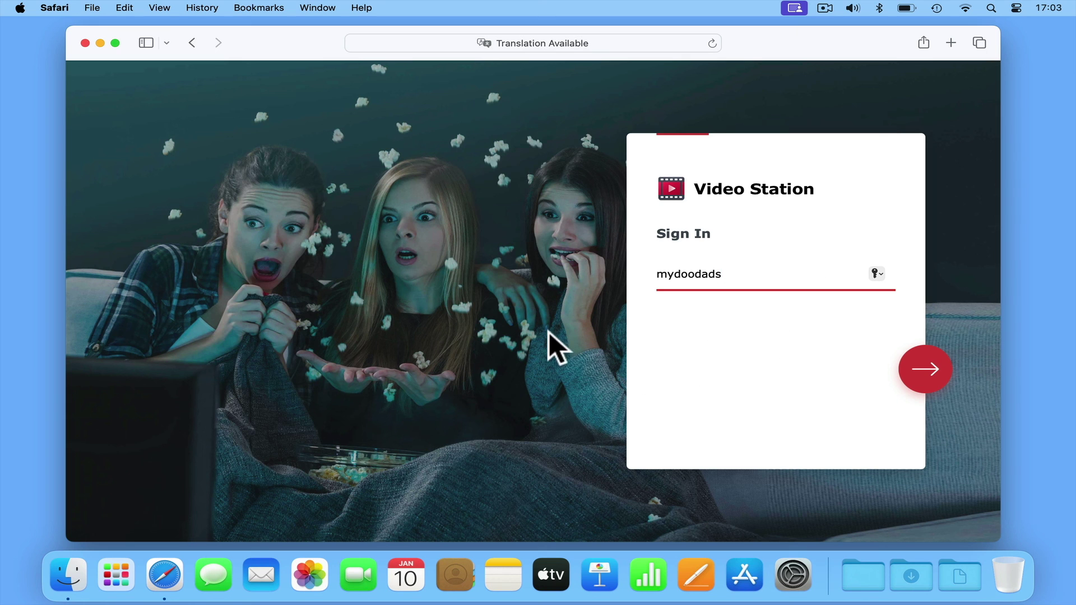
{"action": "left_click", "coordinate": [542, 328]}
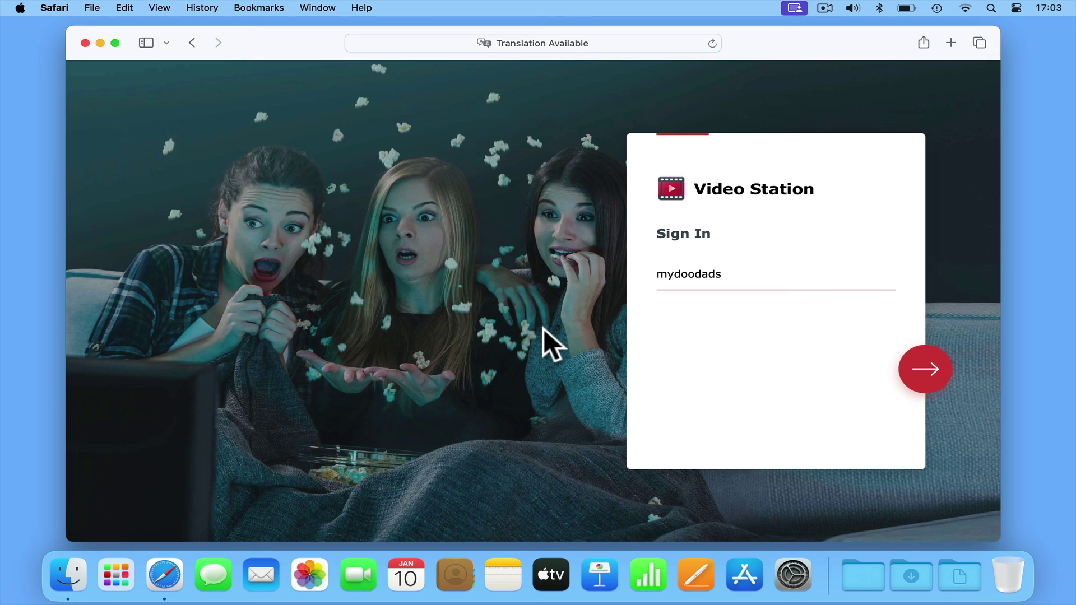
{"action": "left_click", "coordinate": [86, 43]}
{"action": "left_click", "coordinate": [557, 241]}
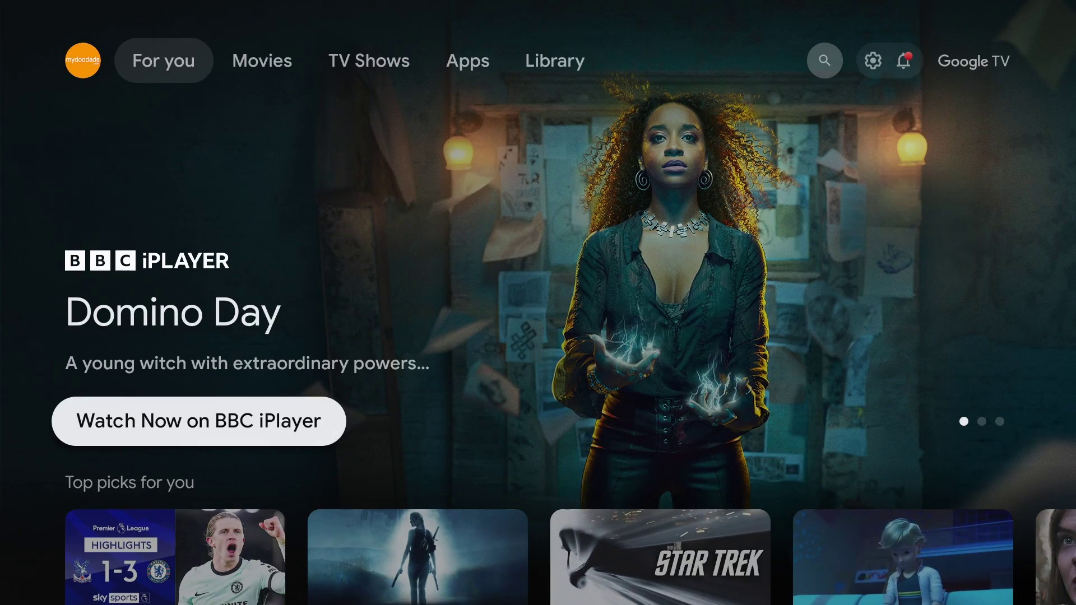
- Open DS video and log in to 192.168.86.2 with the standard user's account name and password
{"action": "key", "text": "Down"}
{"action": "key", "text": "Down"}
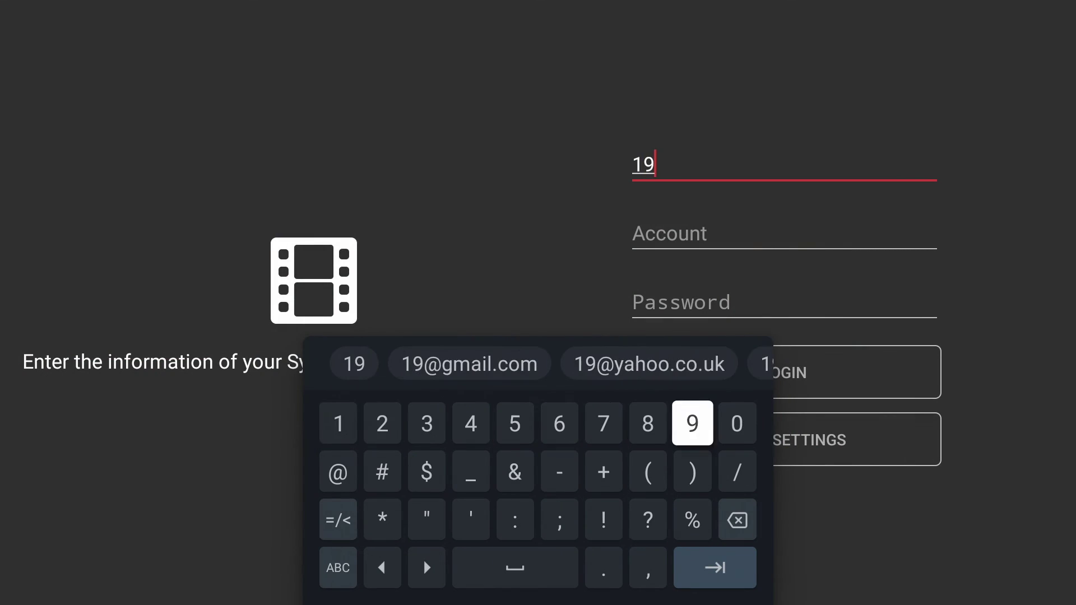
{"action": "type", "text": "168.86.2"}
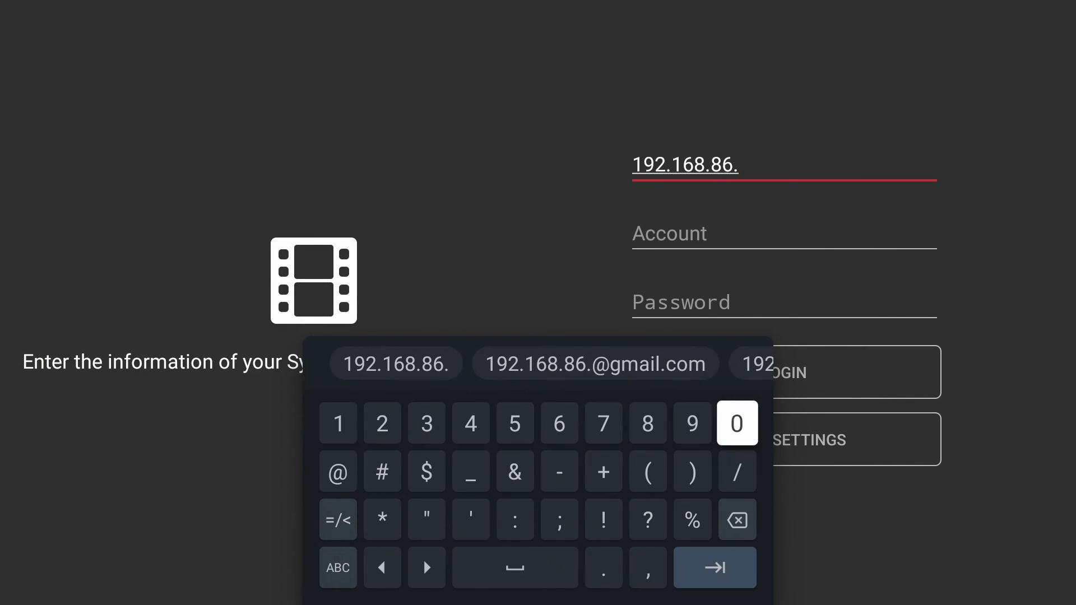
{"action": "key", "text": "Tab"}
{"action": "type", "text": "myd"}
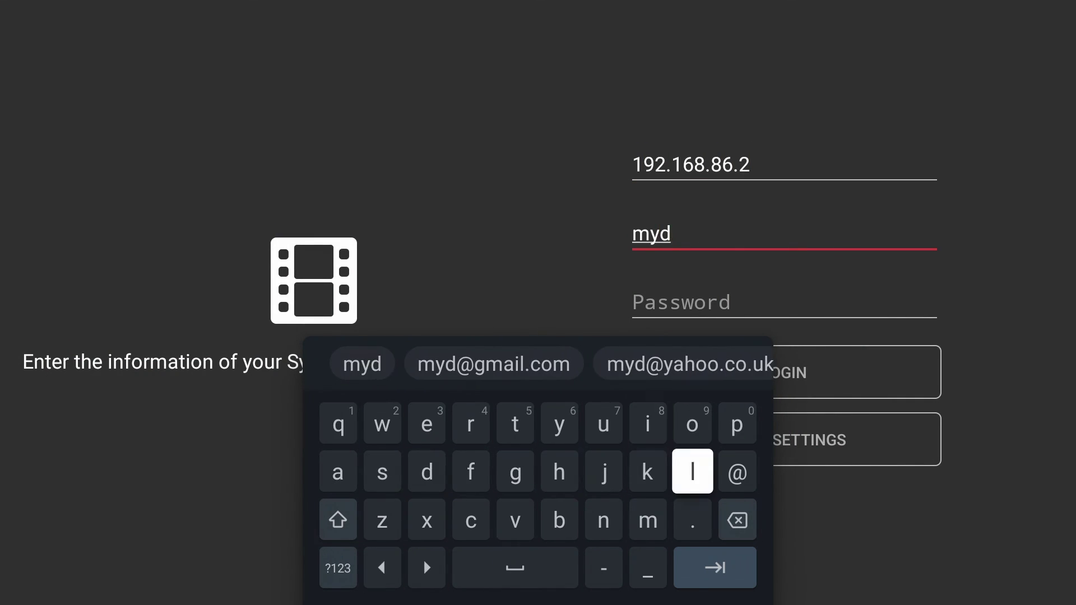
{"action": "type", "text": "oodads"}
{"action": "key", "text": "Tab"}
{"action": "type", "text": "••••••••"}
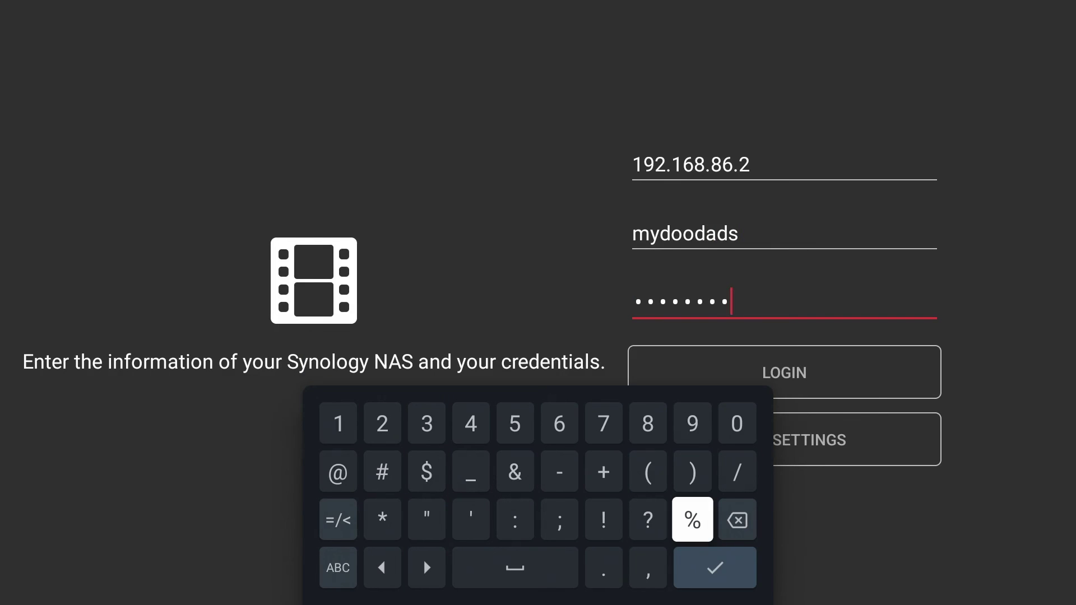
{"action": "key", "text": "Down"}
{"action": "key", "text": "Return"}
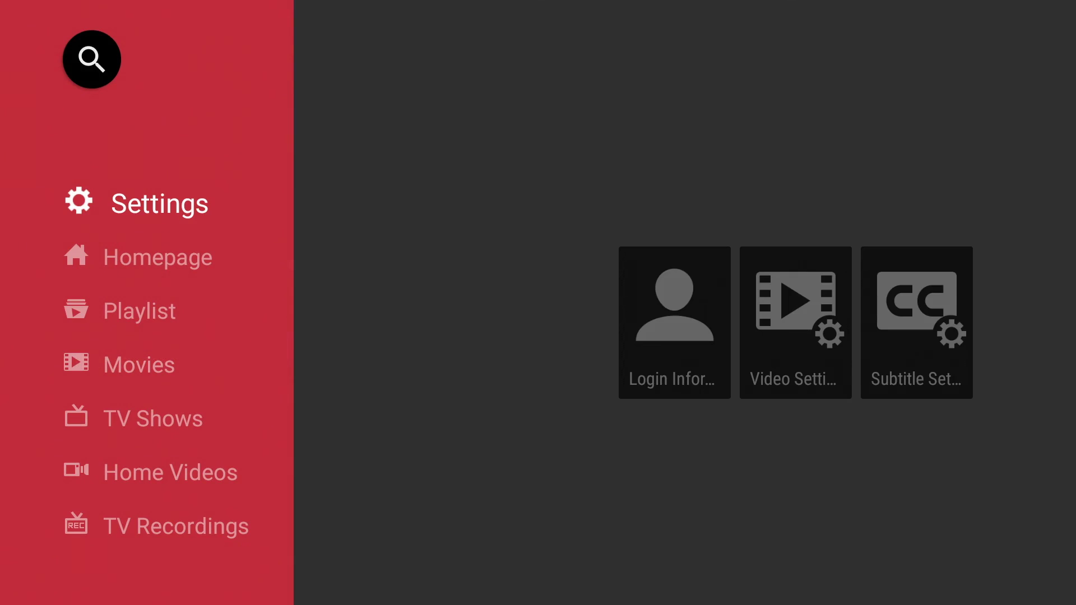
{"action": "key", "text": "Down"}
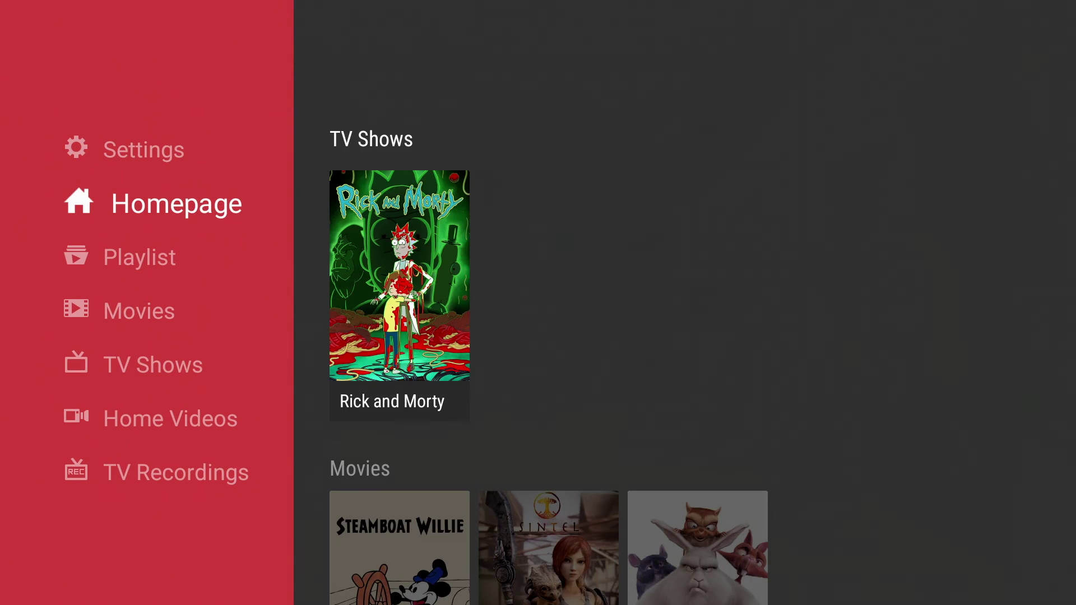